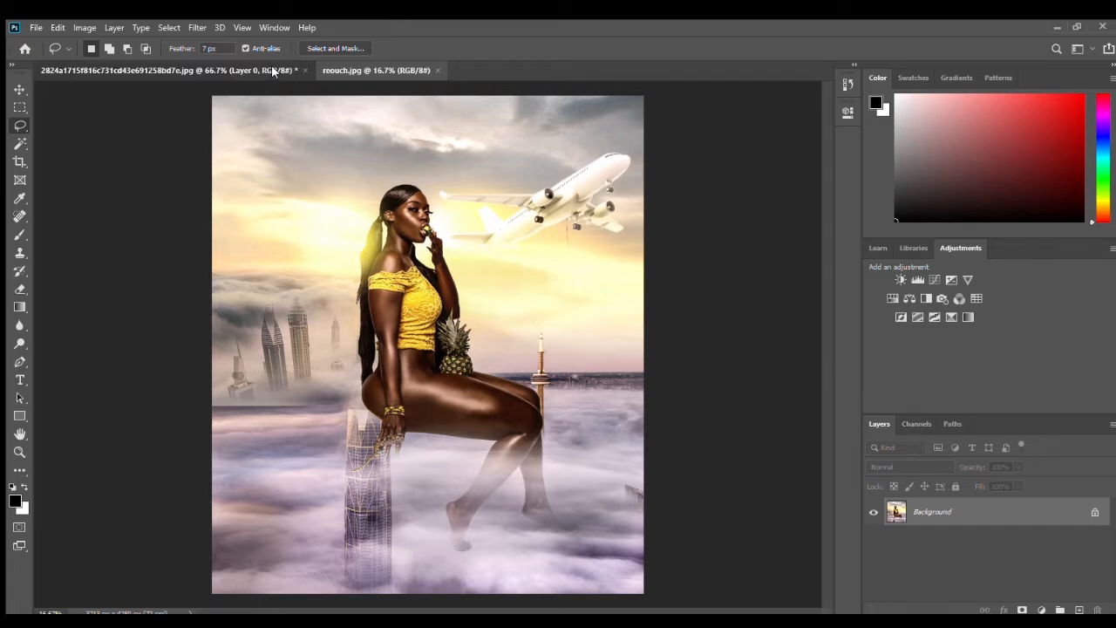
Switch to the studio photo of the seated woman and activate the Polygonal Lasso at her right-hand foot.
click(271, 67)
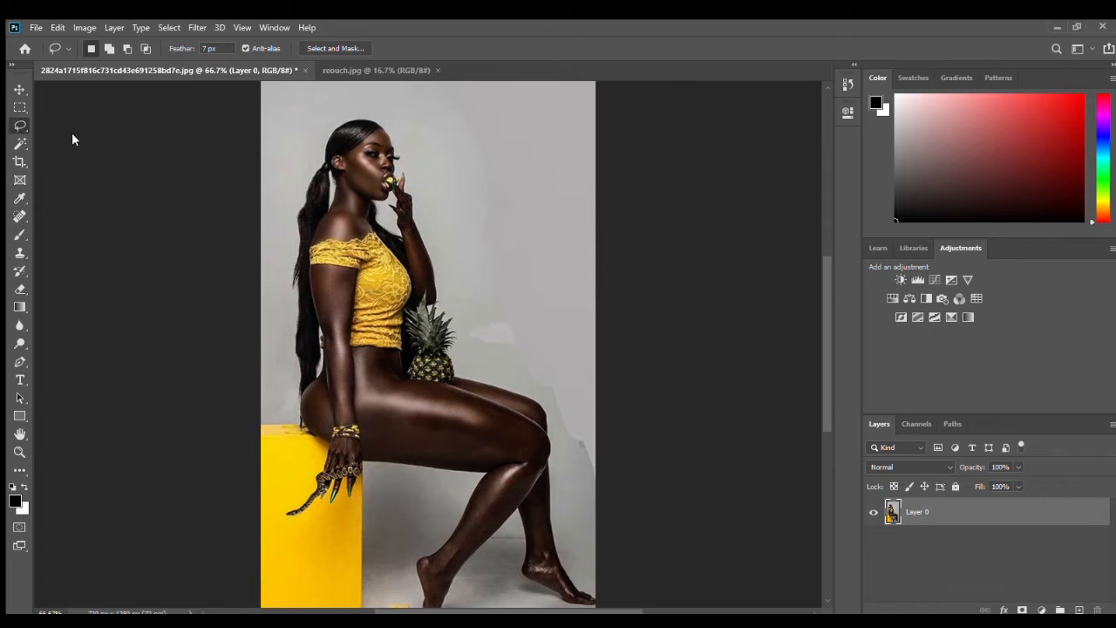
key(shift+l)
scroll(590, 576, up, 3)
drag(590, 576, 595, 343)
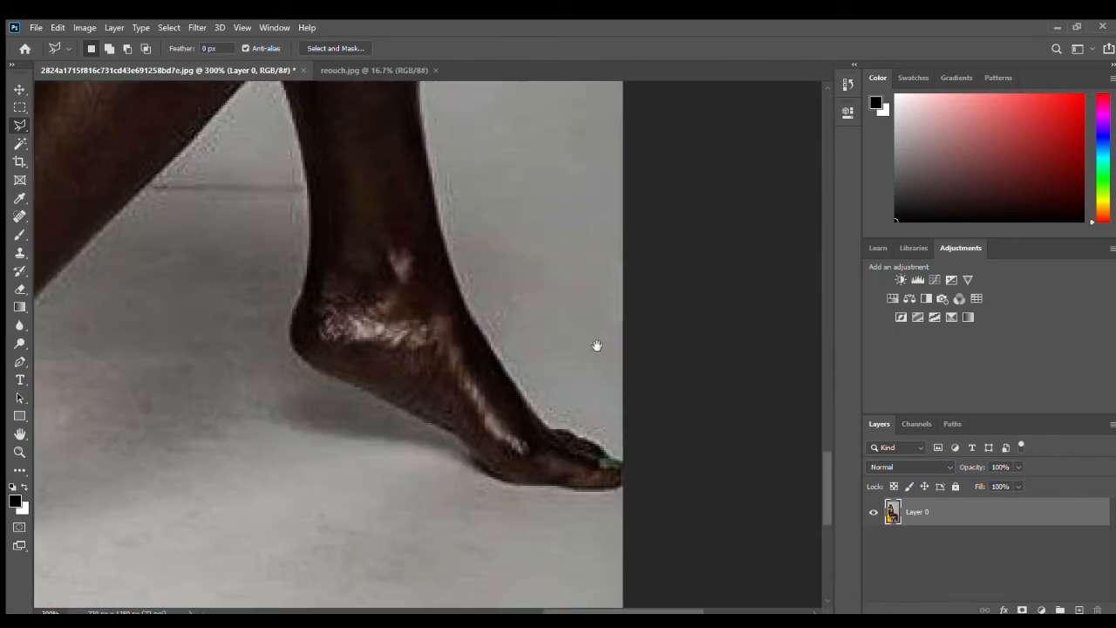
click(722, 481)
scroll(626, 475, up, 2)
click(644, 476)
click(647, 470)
click(618, 455)
click(599, 446)
click(538, 404)
click(495, 394)
double_click(361, 199)
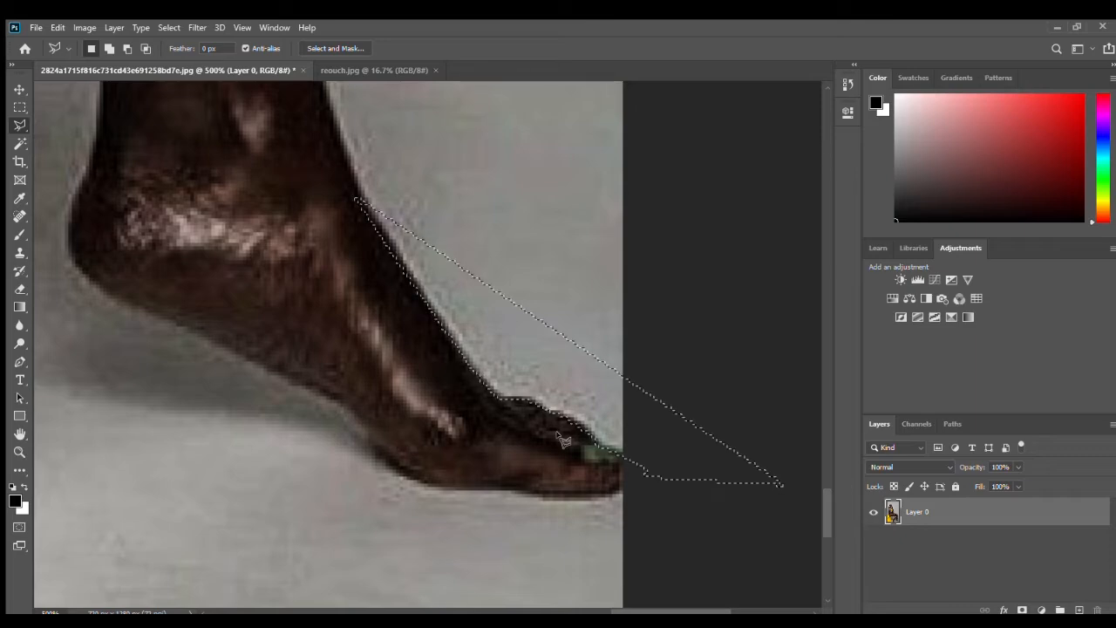
key(ctrl+d)
Trace the woman's outline with the Polygonal Lasso from the toes up the leg, around her head and down her back to the ringed hand.
click(713, 463)
click(599, 448)
click(450, 344)
drag(363, 228, 436, 442)
click(356, 108)
mouse_move(360, 96)
mouse_down()
mouse_move(379, 490)
mouse_move(397, 462)
mouse_up()
click(413, 349)
click(394, 266)
drag(394, 266, 434, 498)
drag(148, 170, 530, 314)
click(119, 203)
click(176, 272)
mouse_move(119, 202)
mouse_down()
mouse_move(200, 398)
mouse_move(387, 384)
mouse_up()
click(344, 324)
click(406, 257)
click(461, 207)
drag(367, 205, 378, 401)
click(445, 233)
click(376, 173)
drag(284, 242, 554, 408)
click(568, 253)
click(476, 373)
drag(562, 204, 552, 488)
click(564, 444)
click(558, 294)
mouse_move(523, 215)
mouse_down()
mouse_move(625, 469)
mouse_move(509, 344)
mouse_up()
click(517, 384)
click(506, 334)
click(534, 319)
drag(249, 113, 765, 130)
drag(383, 541, 508, 103)
click(500, 178)
click(485, 210)
click(443, 250)
click(433, 297)
drag(441, 532, 379, 157)
mouse_move(378, 523)
mouse_down()
mouse_move(357, 148)
mouse_move(314, 148)
mouse_up()
drag(175, 532, 211, 406)
click(122, 435)
click(335, 318)
click(450, 356)
click(535, 175)
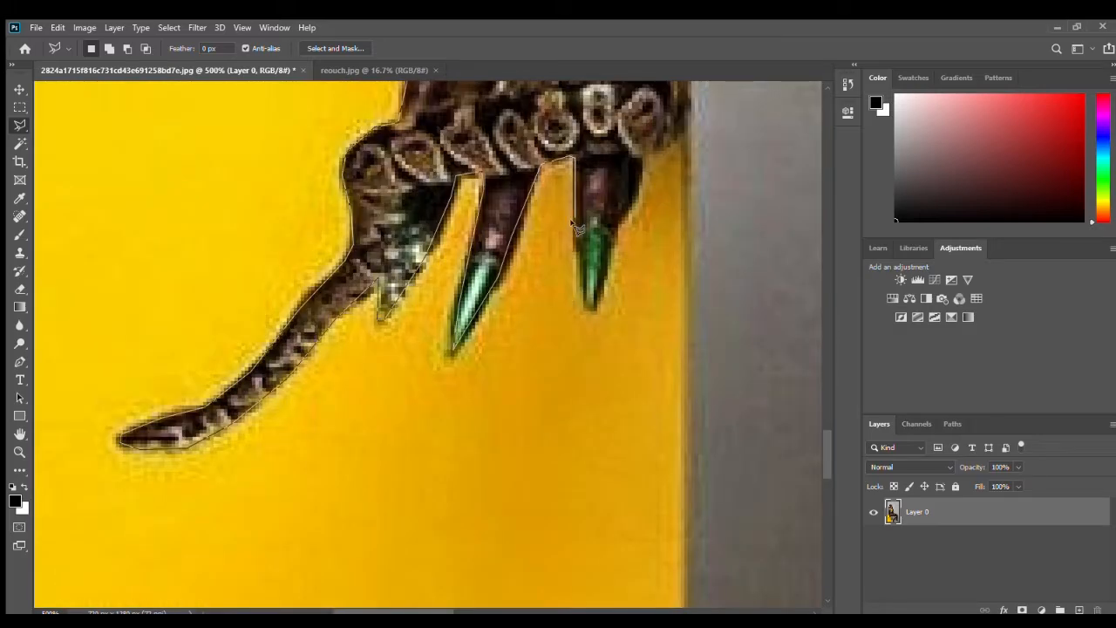
Continue the lasso outline past the remaining fingers, under the thigh and around the lower legs and feet, and close the selection.
drag(686, 157, 431, 393)
click(434, 315)
drag(741, 340, 270, 218)
drag(248, 566, 66, 140)
click(47, 262)
click(55, 316)
click(91, 379)
click(196, 403)
click(264, 375)
drag(270, 218, 363, 360)
click(378, 171)
drag(741, 113, 188, 512)
click(369, 351)
click(335, 522)
click(349, 548)
Feather the selection around the woman and clear the background outside it to transparency.
key(ctrl+minus)
key(ctrl+minus)
key(ctrl+minus)
key(ctrl+minus)
drag(348, 105, 649, 584)
right_click(513, 104)
click(528, 139)
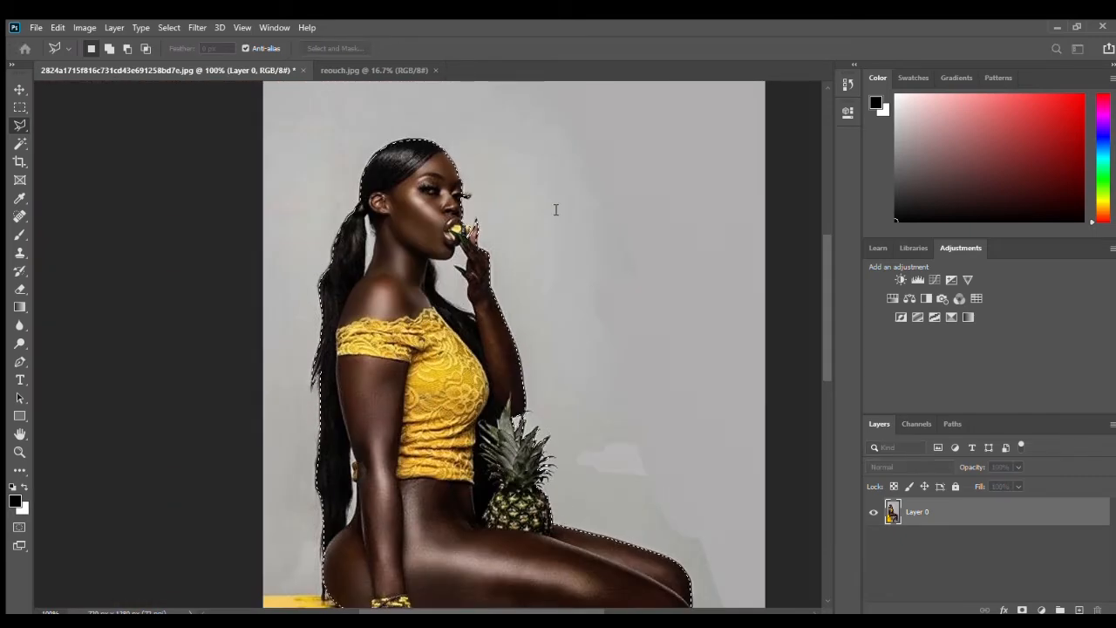
click(592, 200)
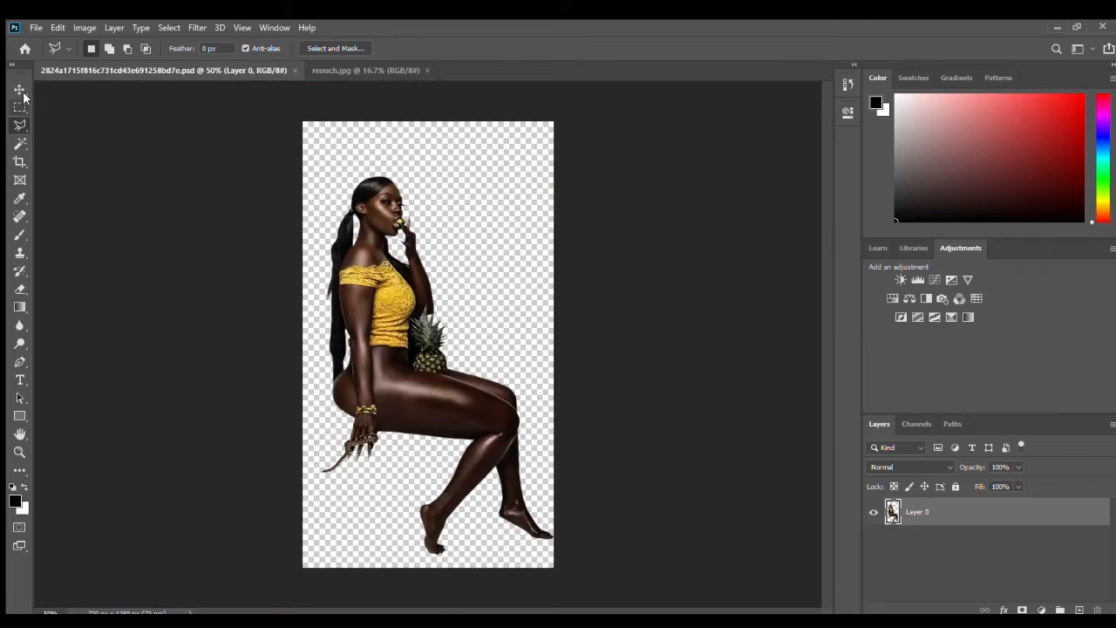
Move the woman cutout slightly up within its transparent canvas and deselect it.
click(19, 89)
drag(384, 247, 387, 223)
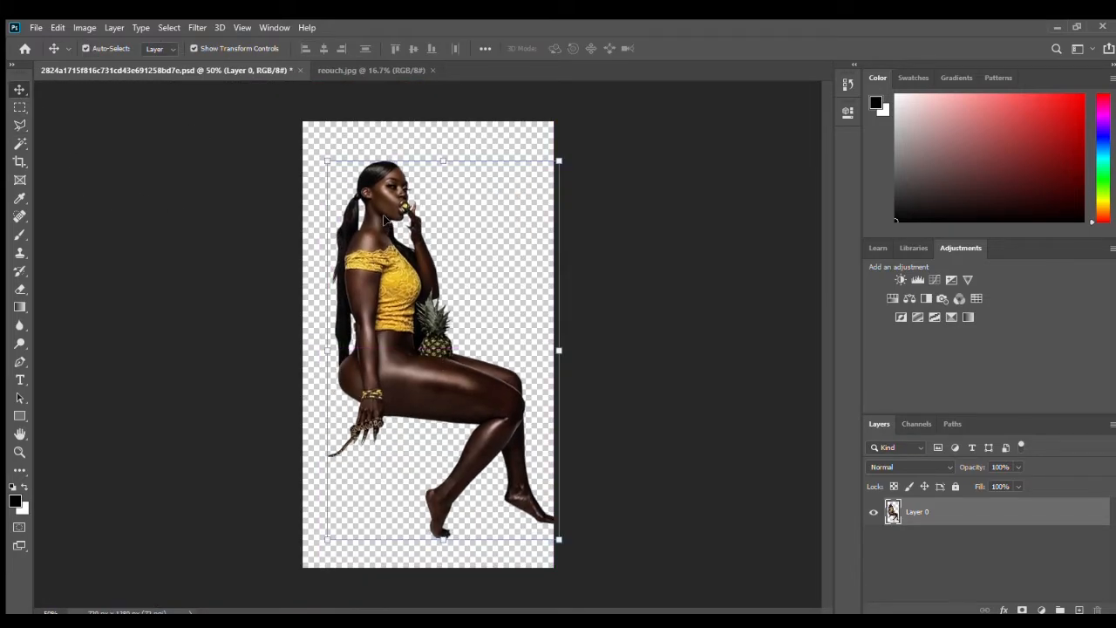
click(670, 239)
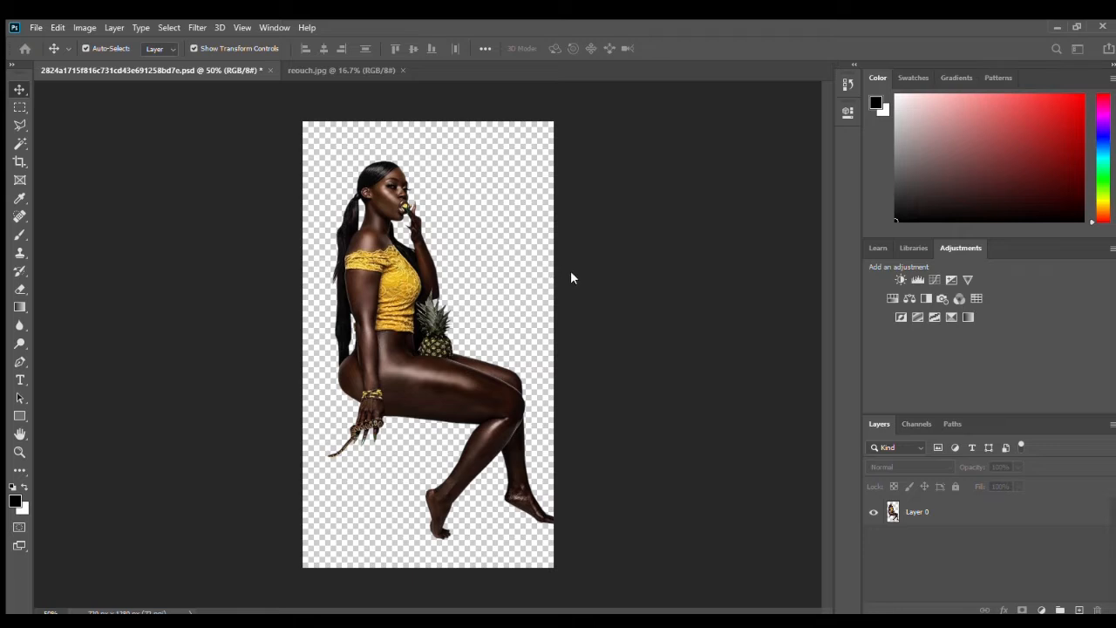
Create a new blank white portrait document and bring the woman cutout into it as a layer.
key(Return)
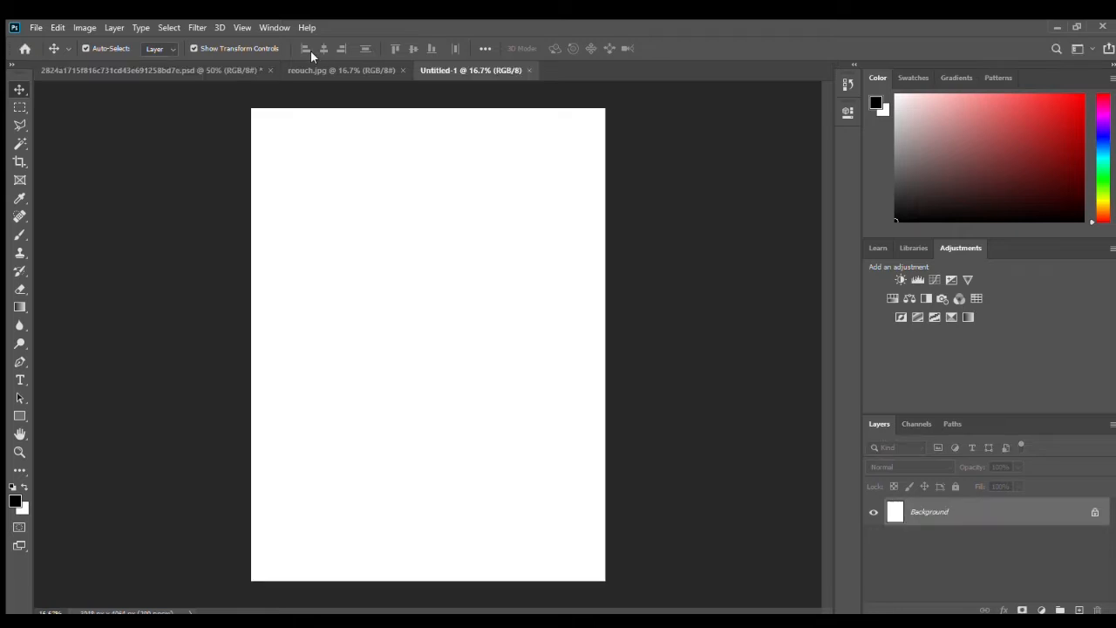
click(171, 68)
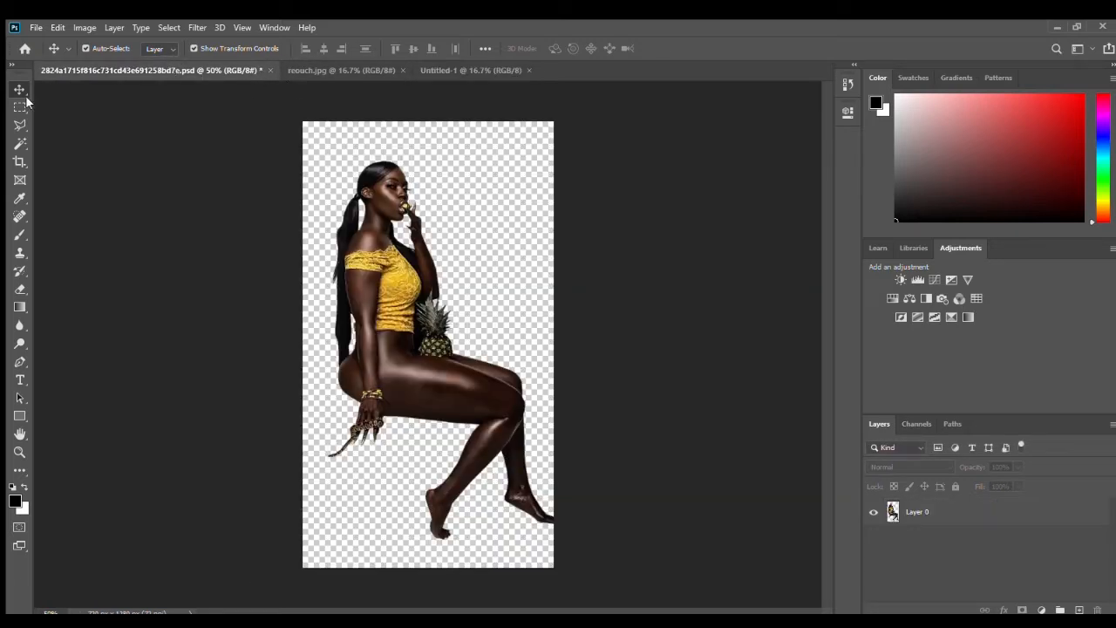
drag(380, 216, 441, 303)
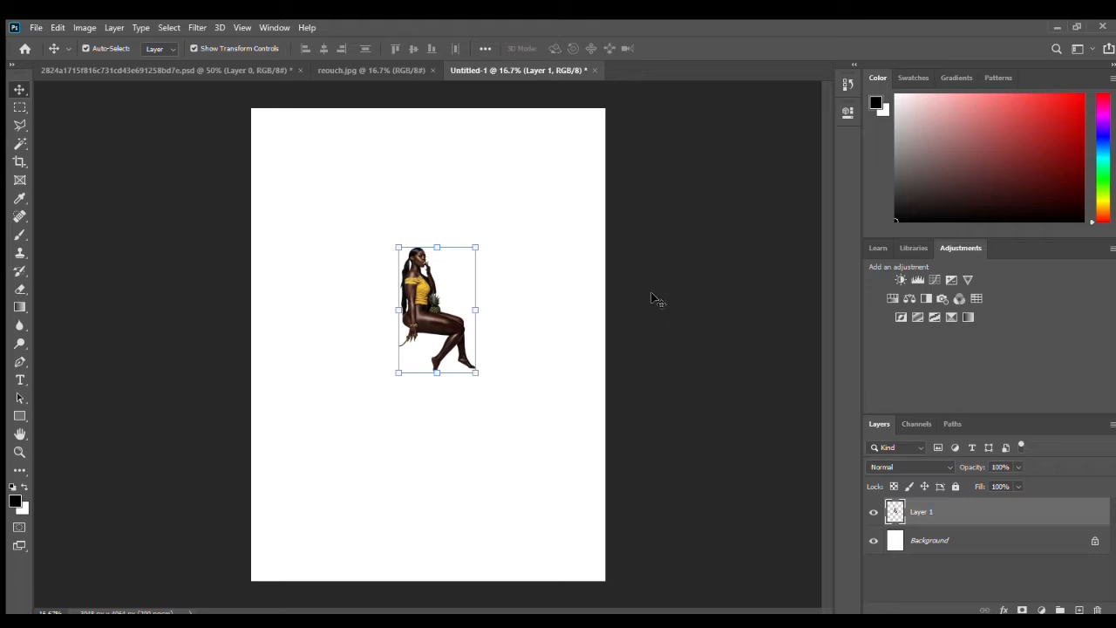
Reposition the small woman cutout near the center of the blank page.
drag(421, 278, 410, 295)
click(478, 269)
double_click(430, 303)
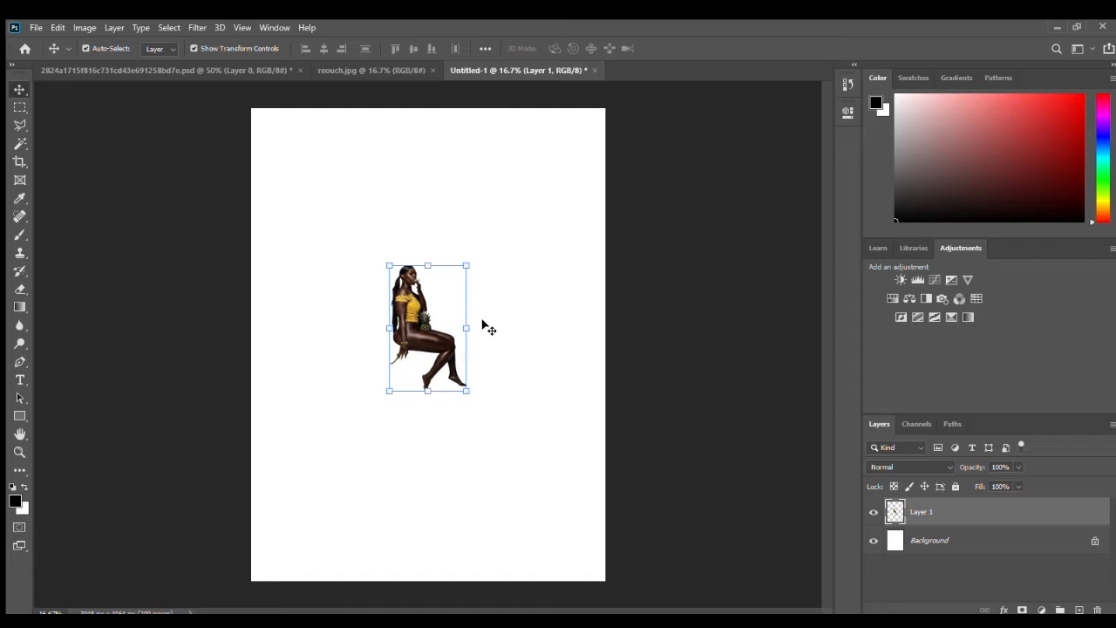
drag(427, 294, 410, 310)
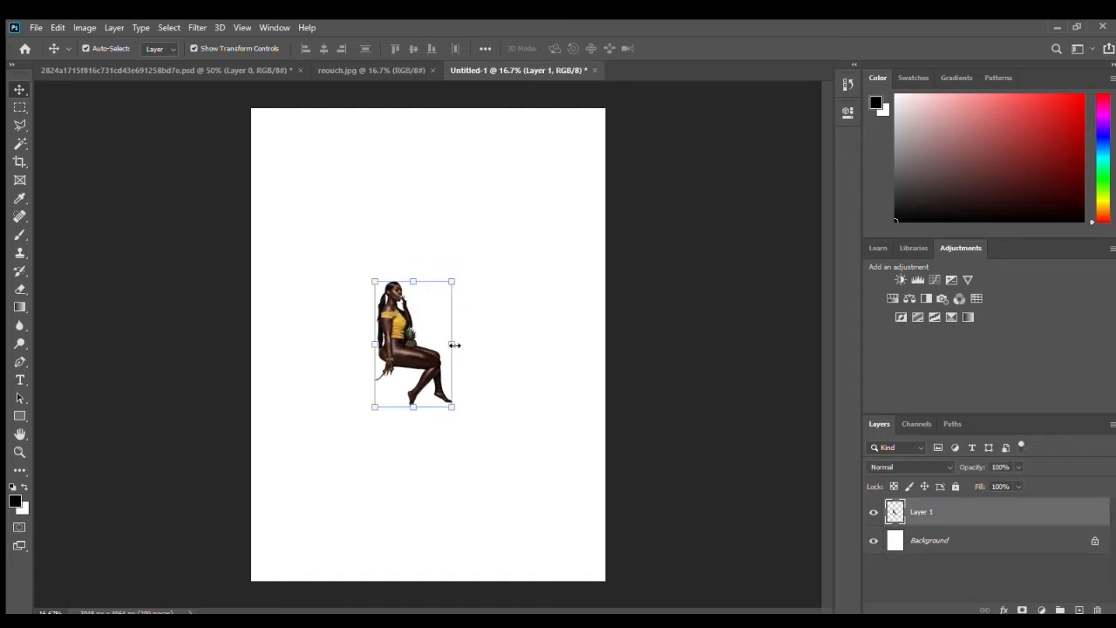
Enlarge the woman cutout proportionally to a little over half the page height and center it horizontally.
click(452, 409)
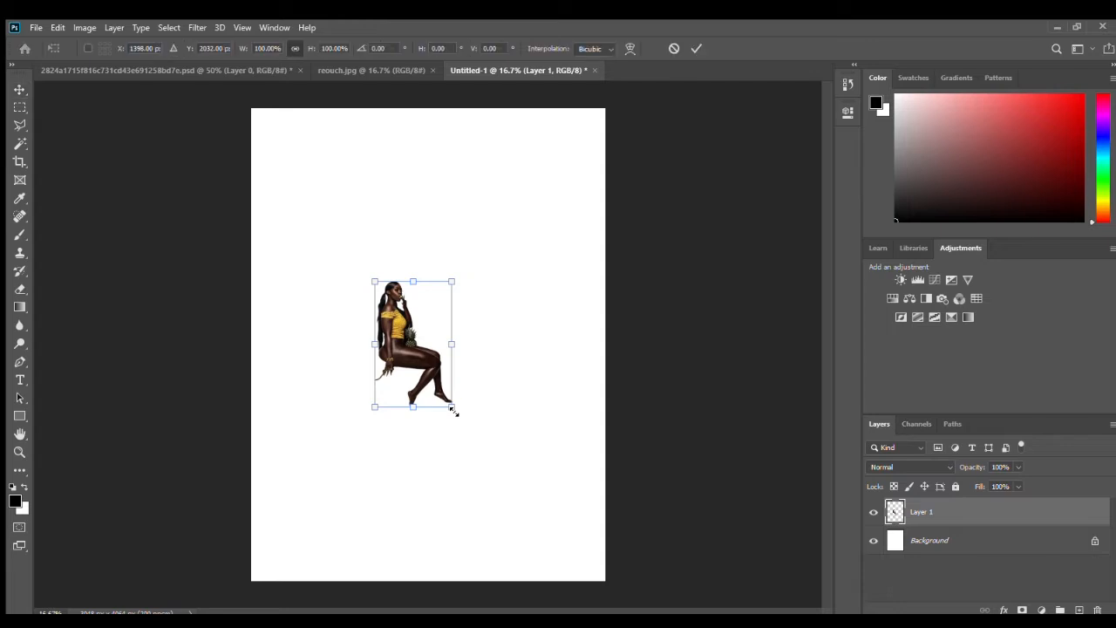
drag(452, 409, 612, 545)
drag(396, 325, 378, 279)
drag(356, 240, 307, 154)
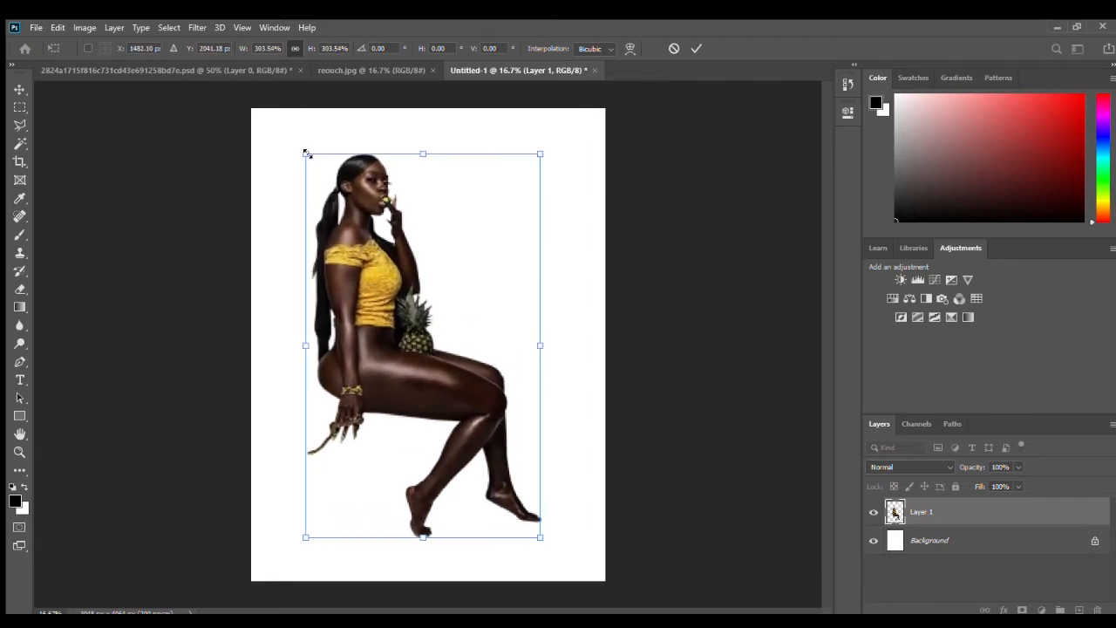
drag(358, 209, 364, 218)
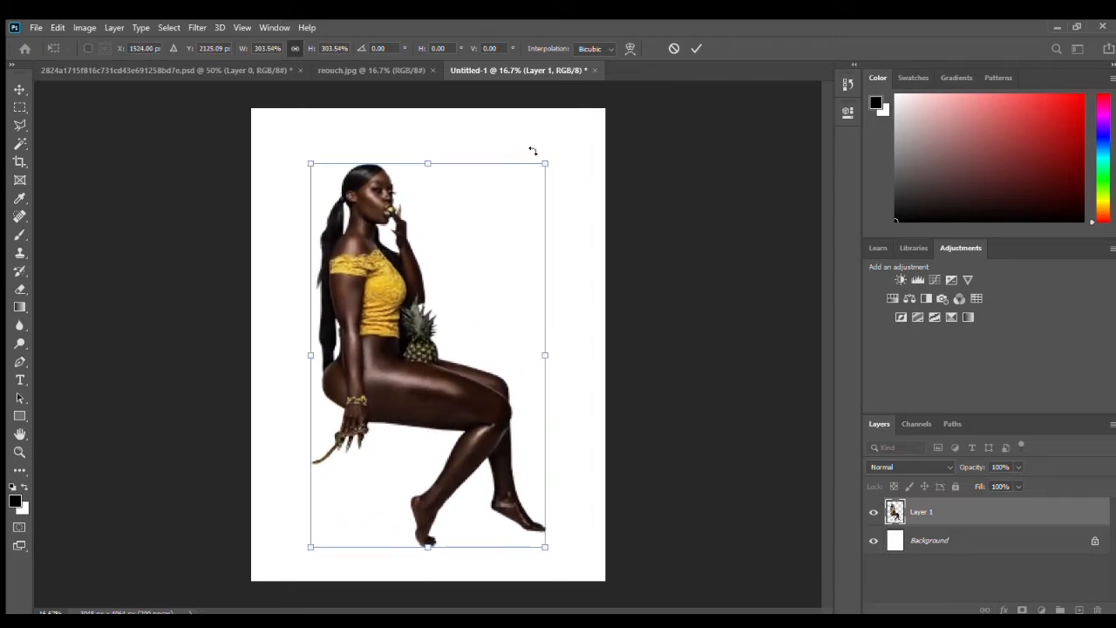
drag(545, 162, 479, 238)
key(Return)
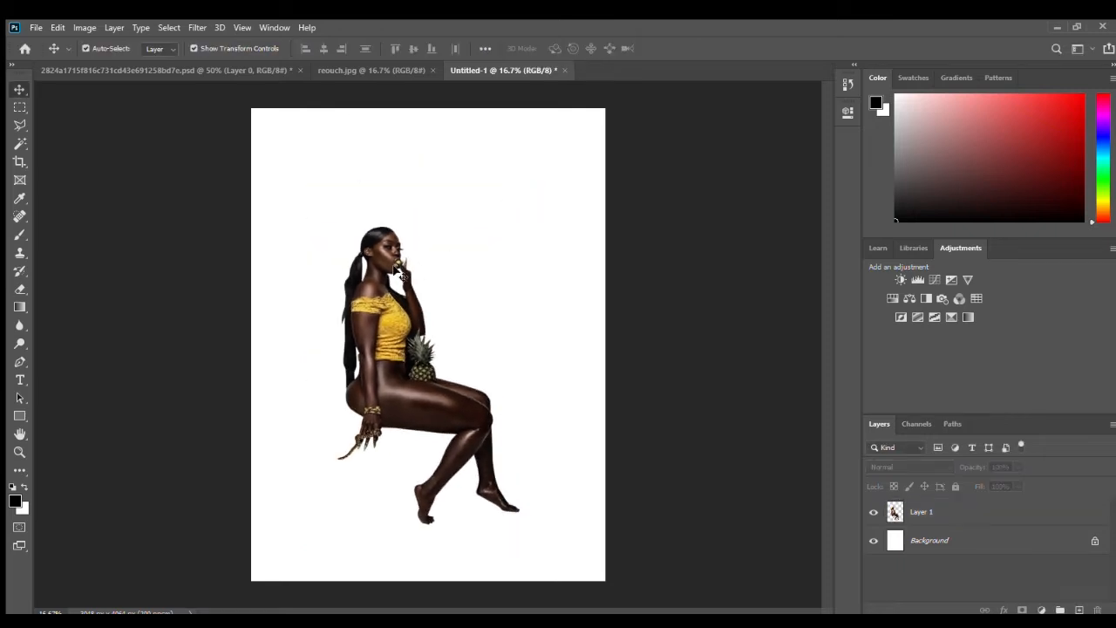
click(417, 251)
drag(431, 223, 443, 178)
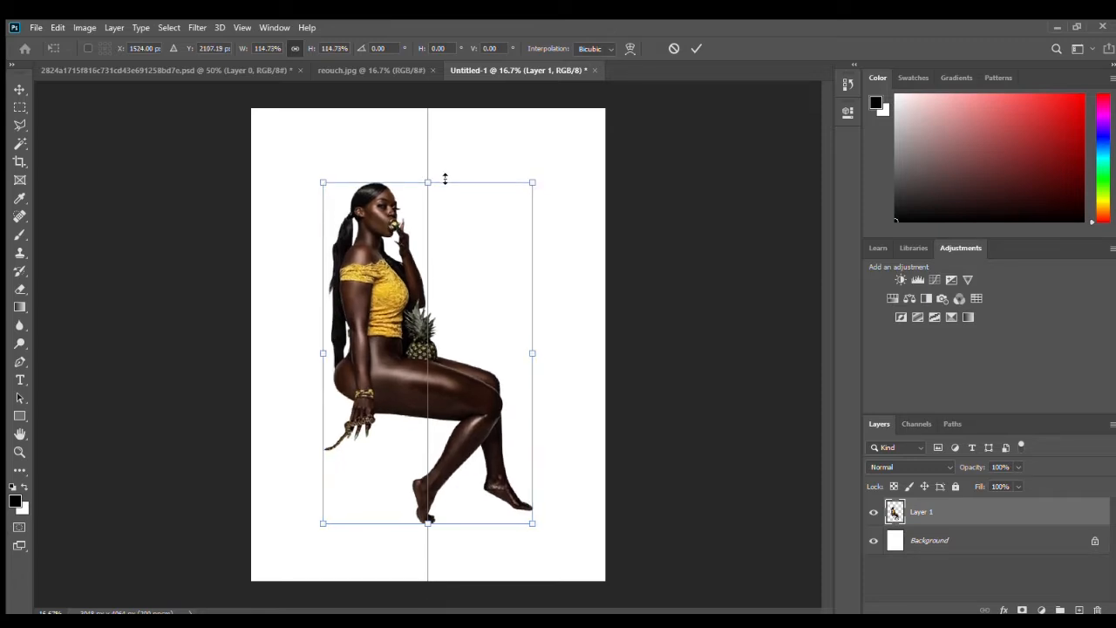
drag(445, 179, 360, 312)
key(Escape)
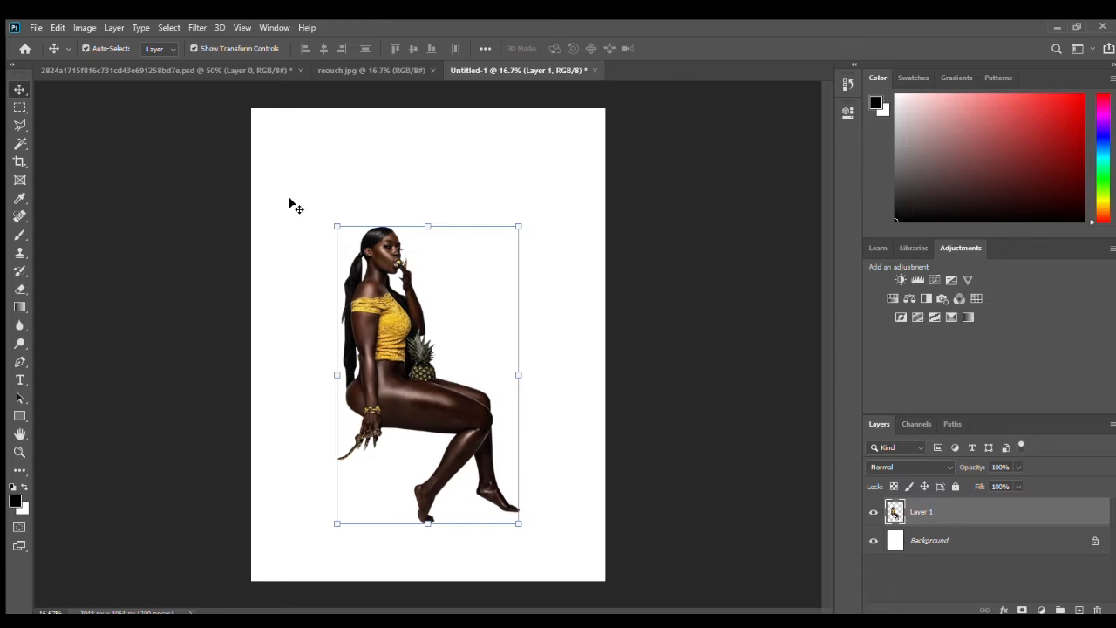
Scale the woman cutout to about 111.74% and shift it slightly up the page.
drag(518, 227, 531, 188)
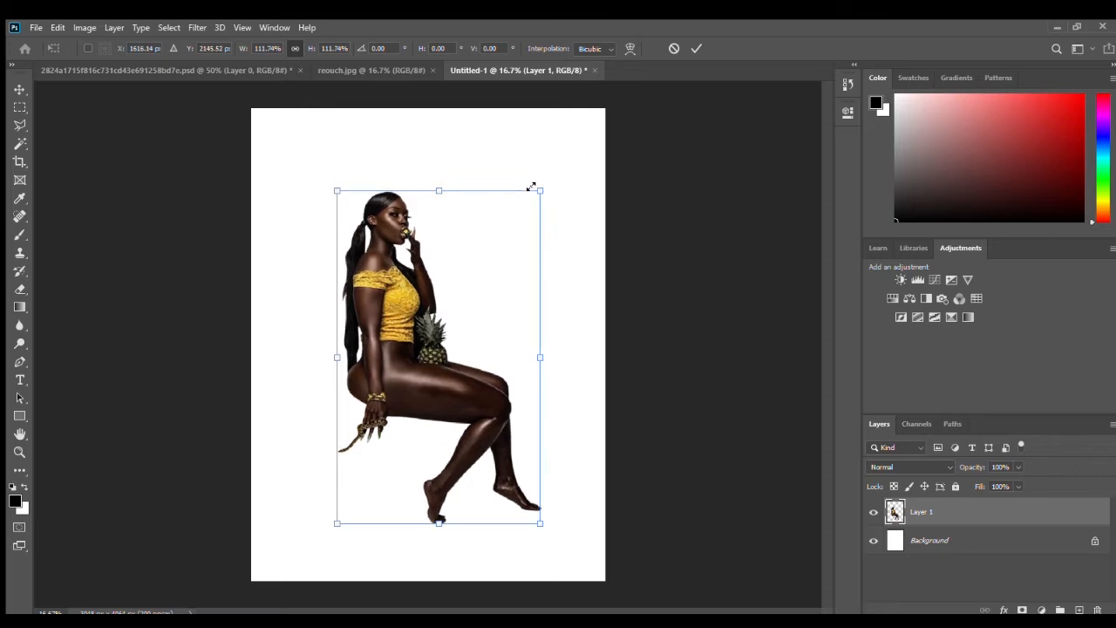
key(Return)
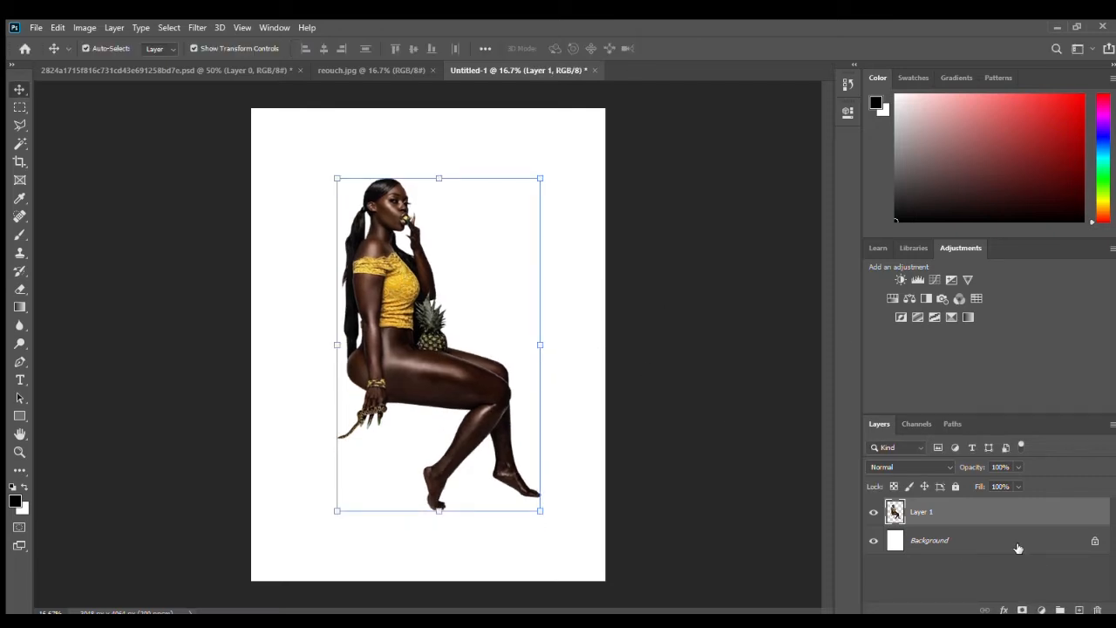
Unlock and delete the white Background layer, and add a new empty layer beneath the woman cutout.
click(1017, 547)
click(1095, 544)
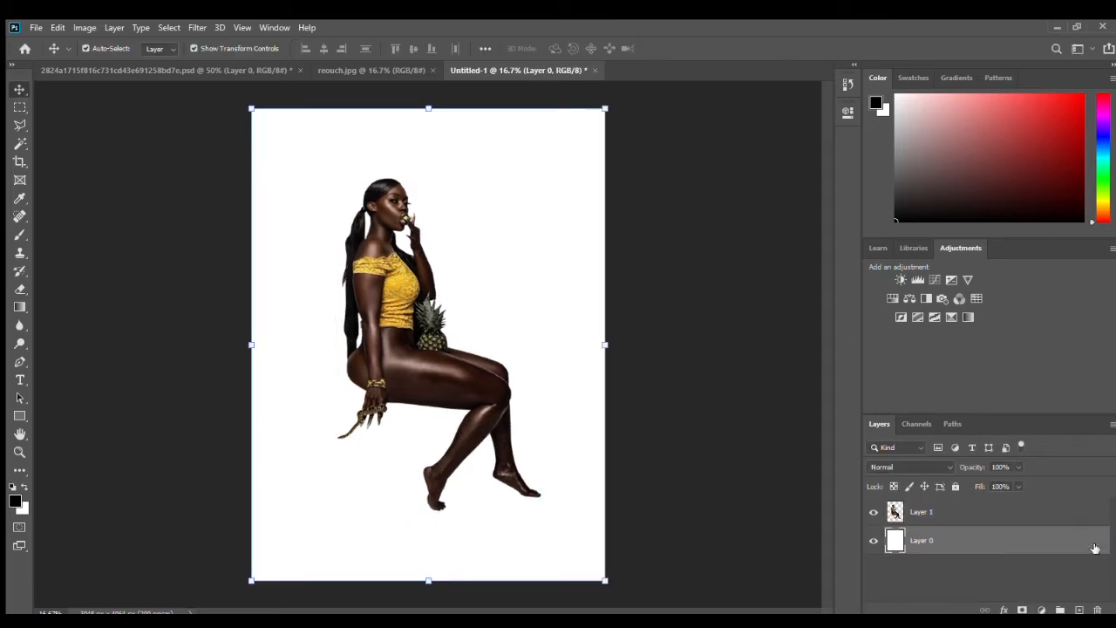
key(Delete)
click(942, 526)
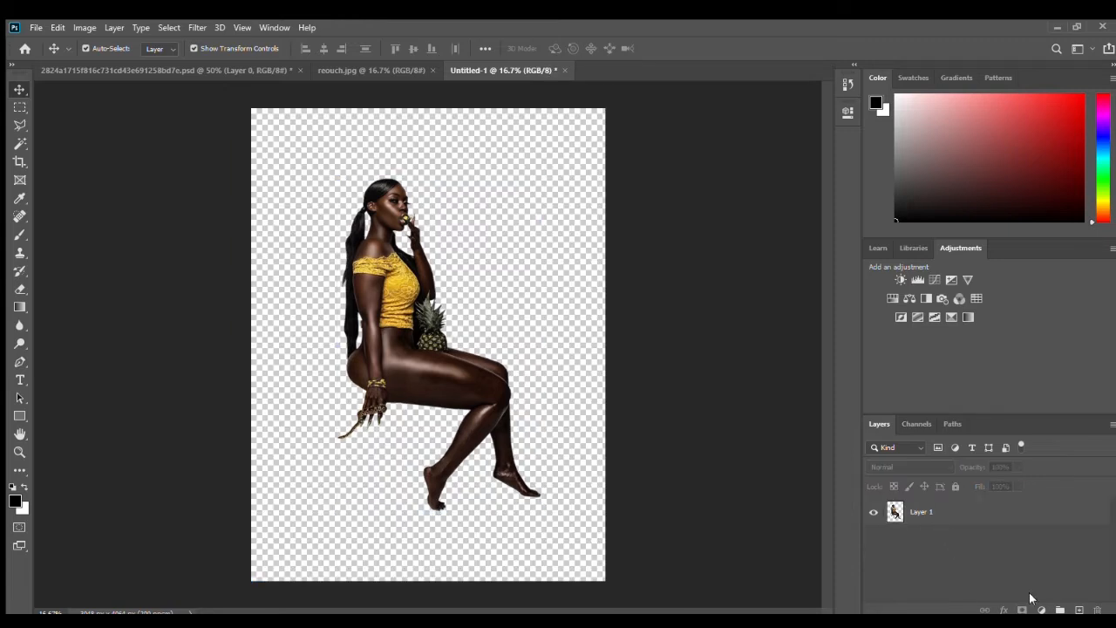
click(1078, 609)
drag(965, 514, 966, 556)
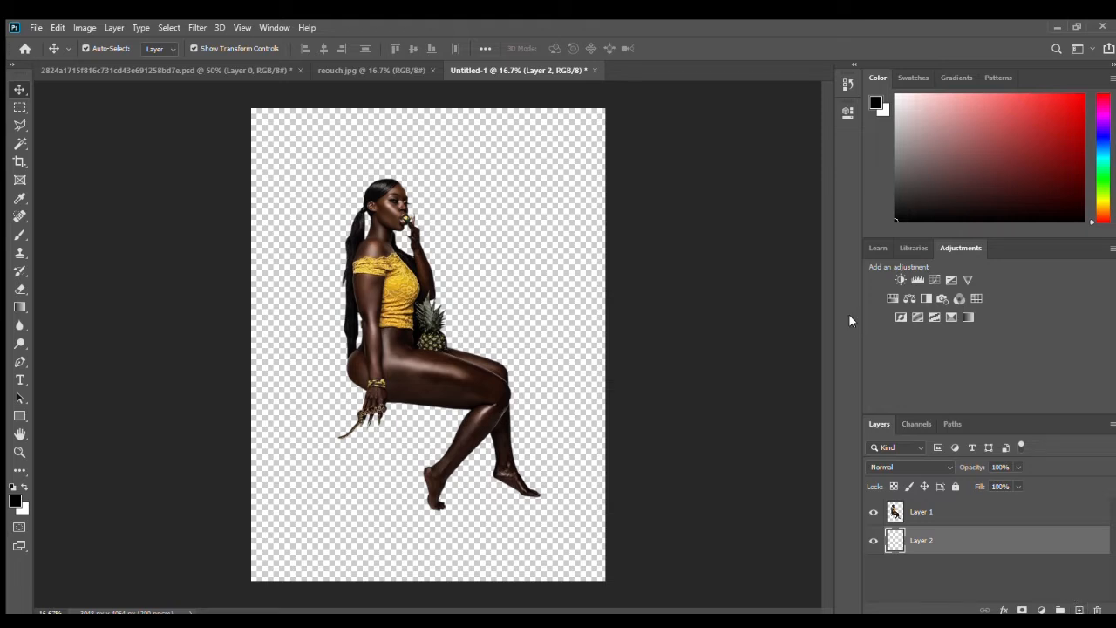
Nudge the woman cutout slightly down the page and deselect it.
drag(460, 366, 460, 375)
click(705, 243)
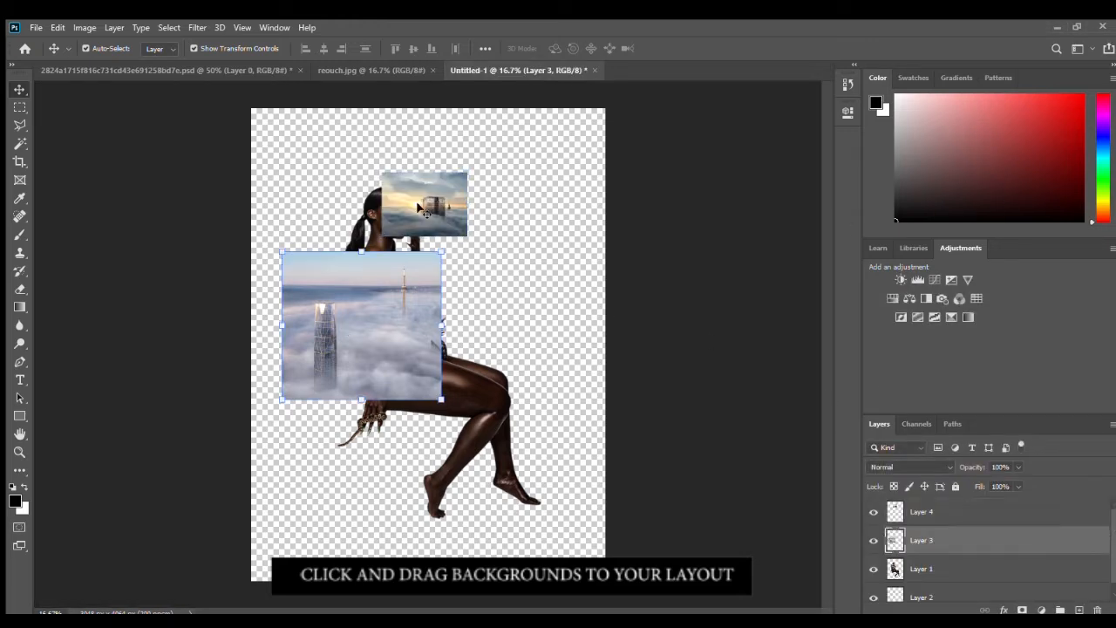
Move the small sunset image aside and enlarge the foggy skyline image to span the page width over the lower part.
drag(418, 208, 475, 190)
click(410, 348)
drag(441, 400, 767, 627)
drag(418, 338, 370, 312)
key(Return)
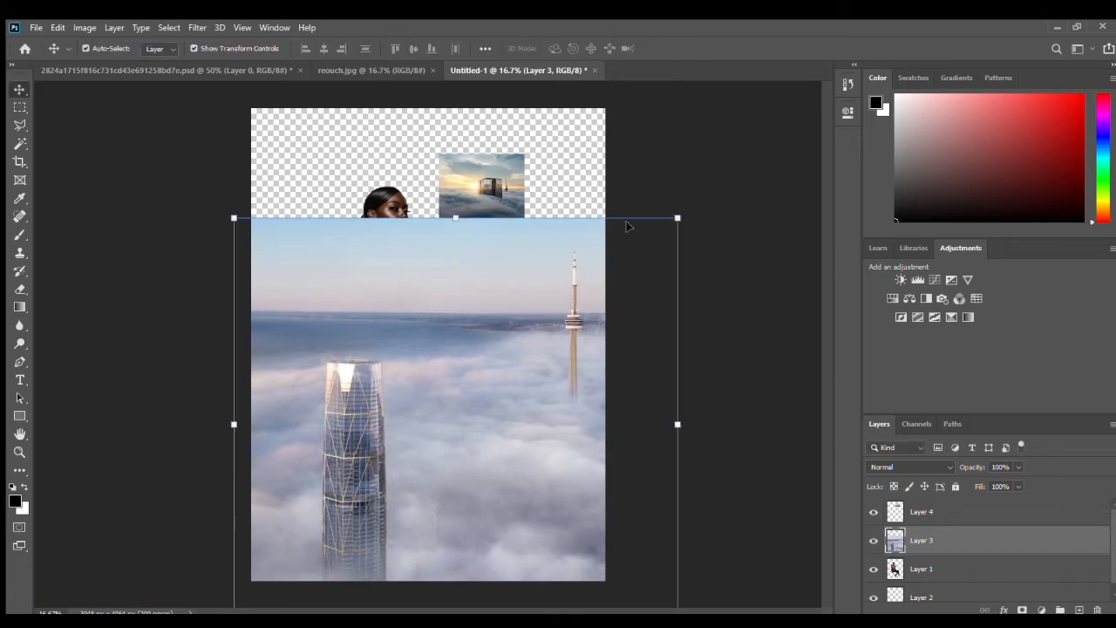
Scale the foggy skyline image down to about 91.60% and nudge it slightly upward.
drag(678, 218, 641, 251)
key(Return)
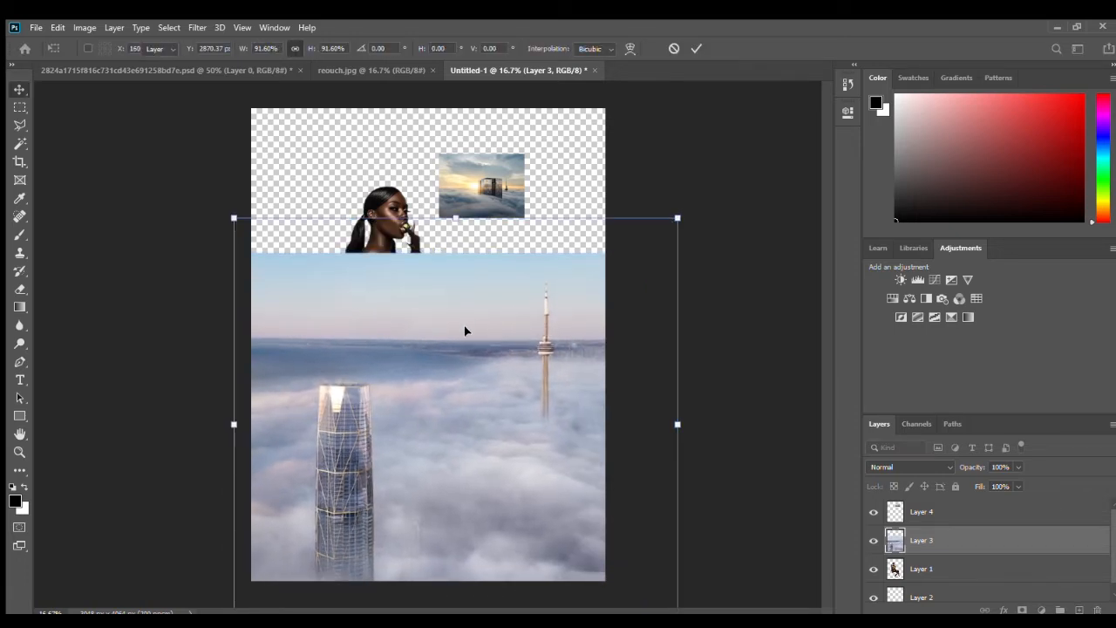
drag(457, 342, 458, 336)
key(Return)
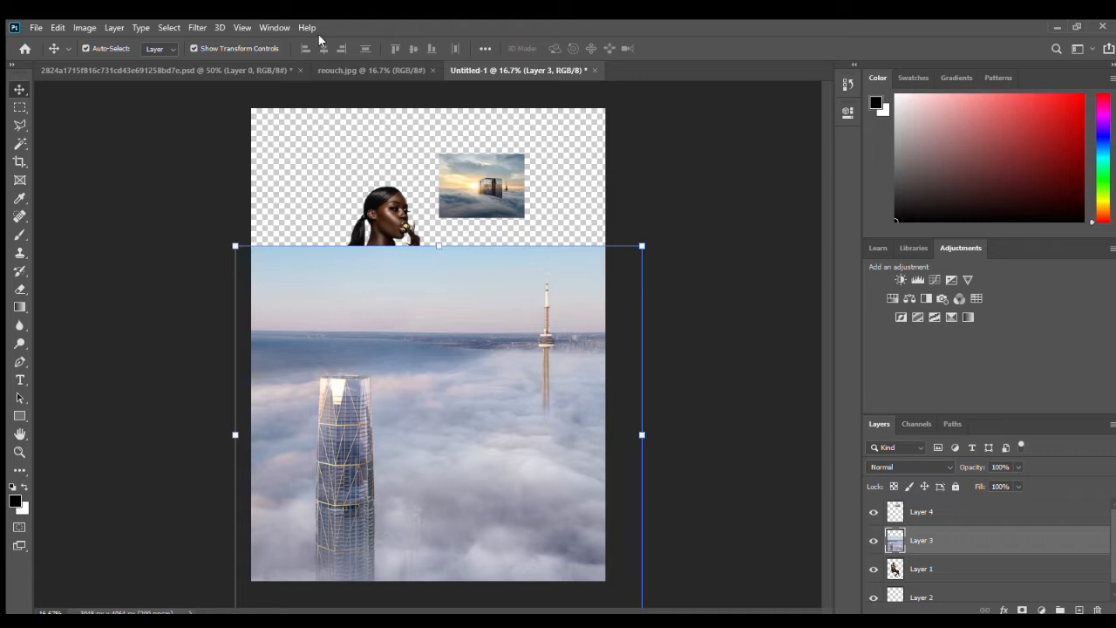
Check the finished composite in reouch.jpg and extend the Untitled-1 canvas at the sides and bottom with the Crop tool.
click(324, 69)
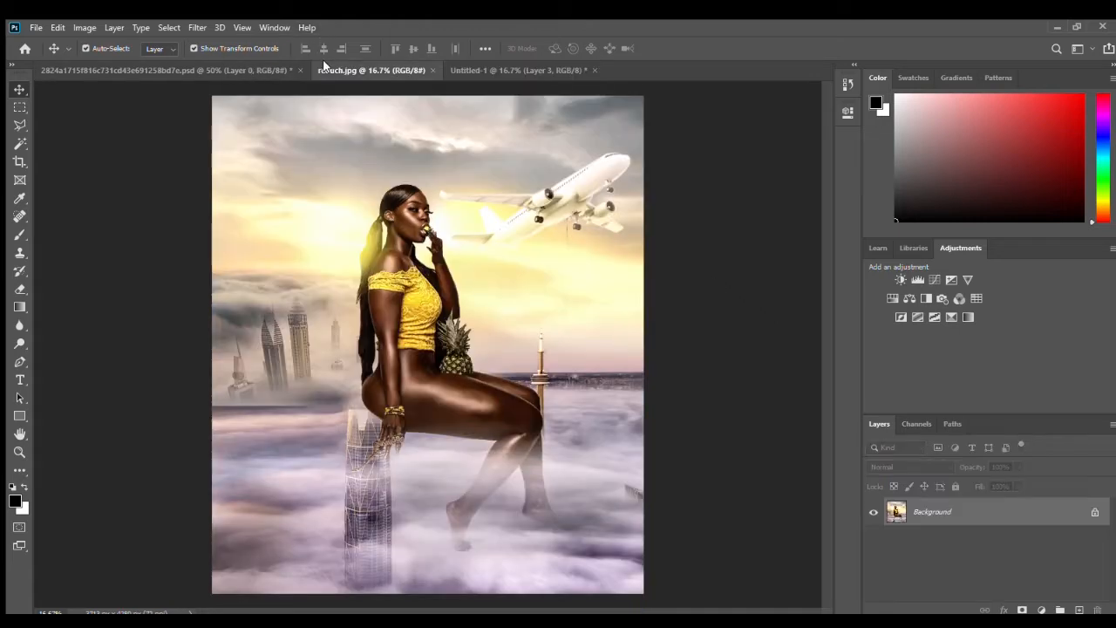
click(534, 72)
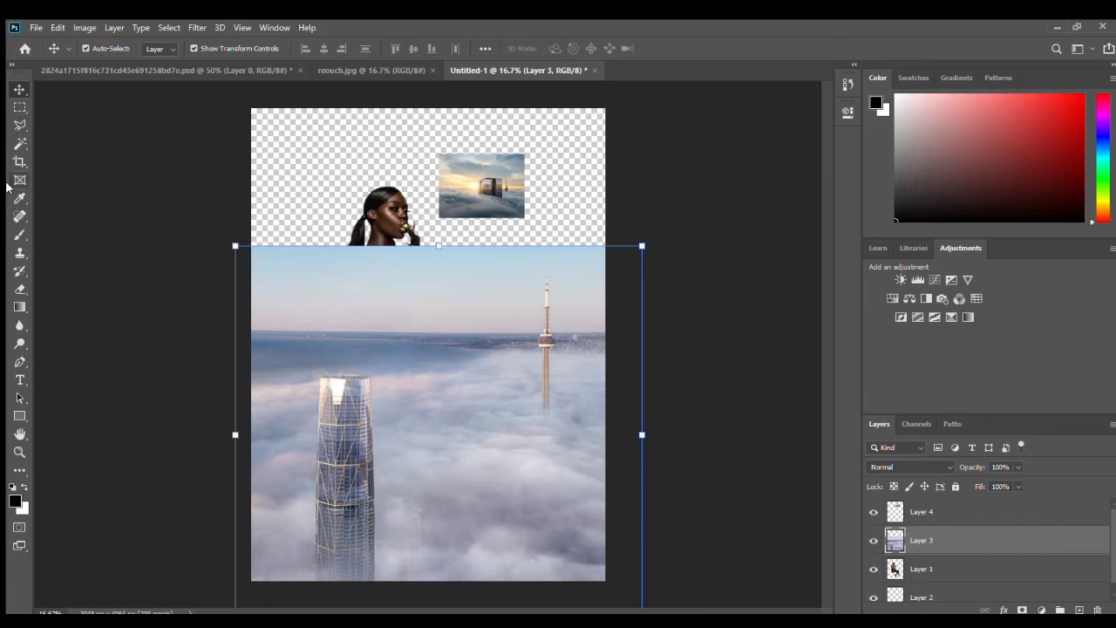
click(25, 158)
drag(613, 339, 648, 346)
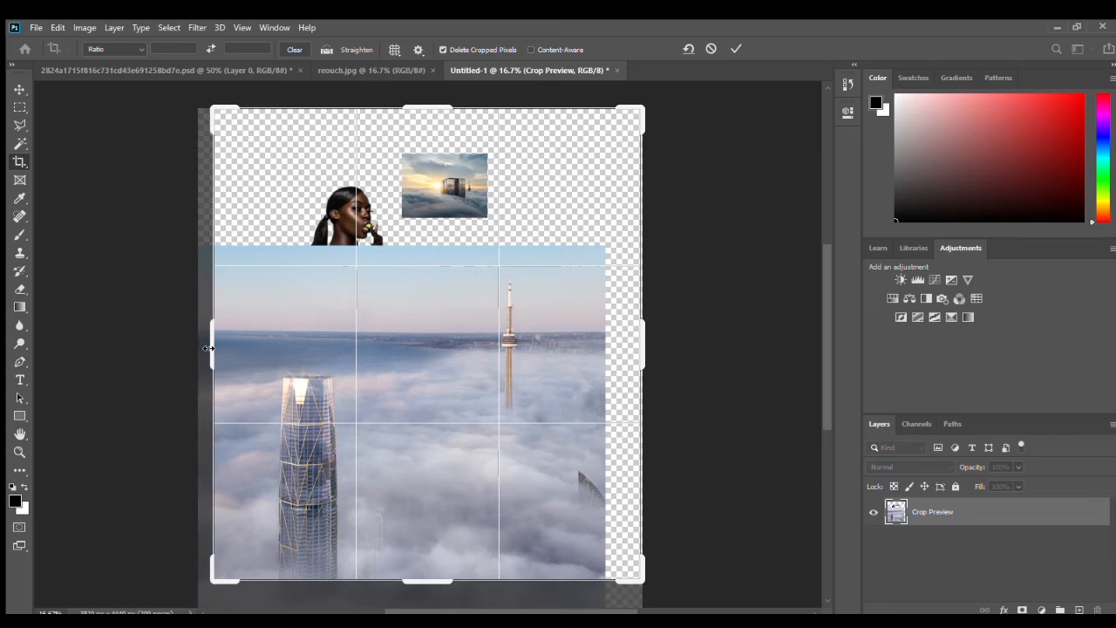
drag(209, 348, 177, 348)
drag(421, 582, 421, 624)
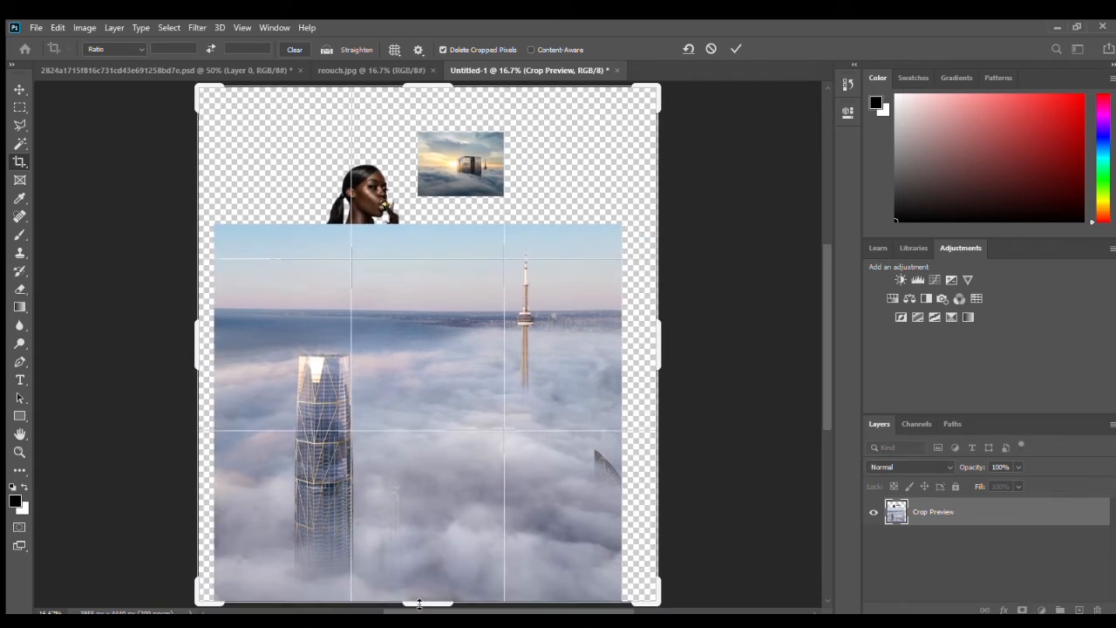
key(Return)
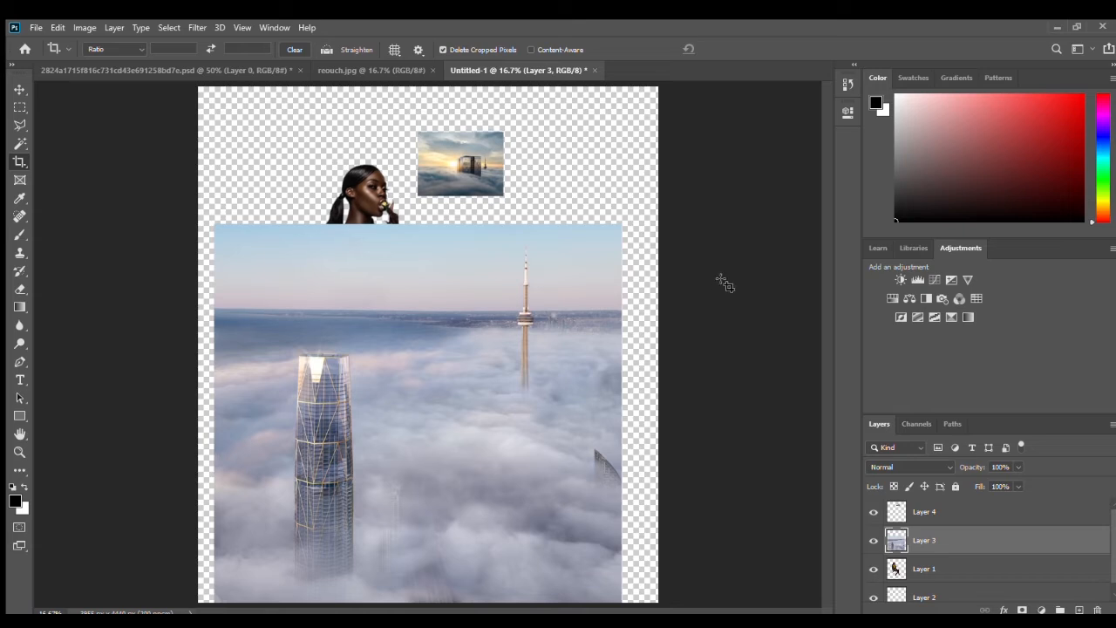
Center the foggy skyline image horizontally on the canvas and move Layer 3 beneath the woman's Layer 1.
click(19, 89)
drag(389, 351, 399, 350)
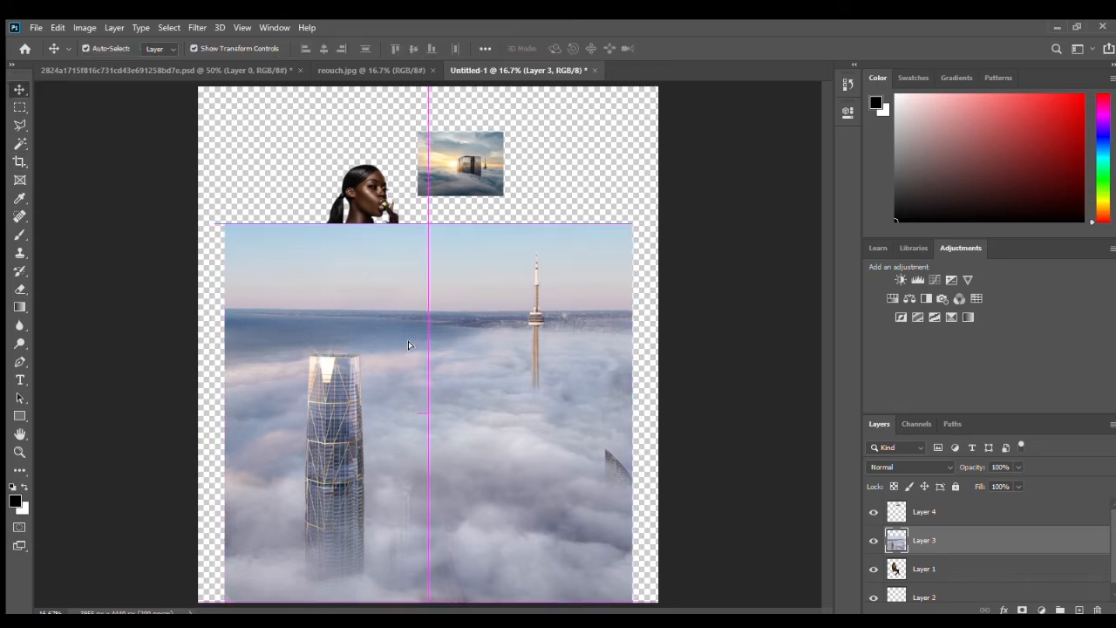
click(926, 571)
drag(924, 540, 926, 571)
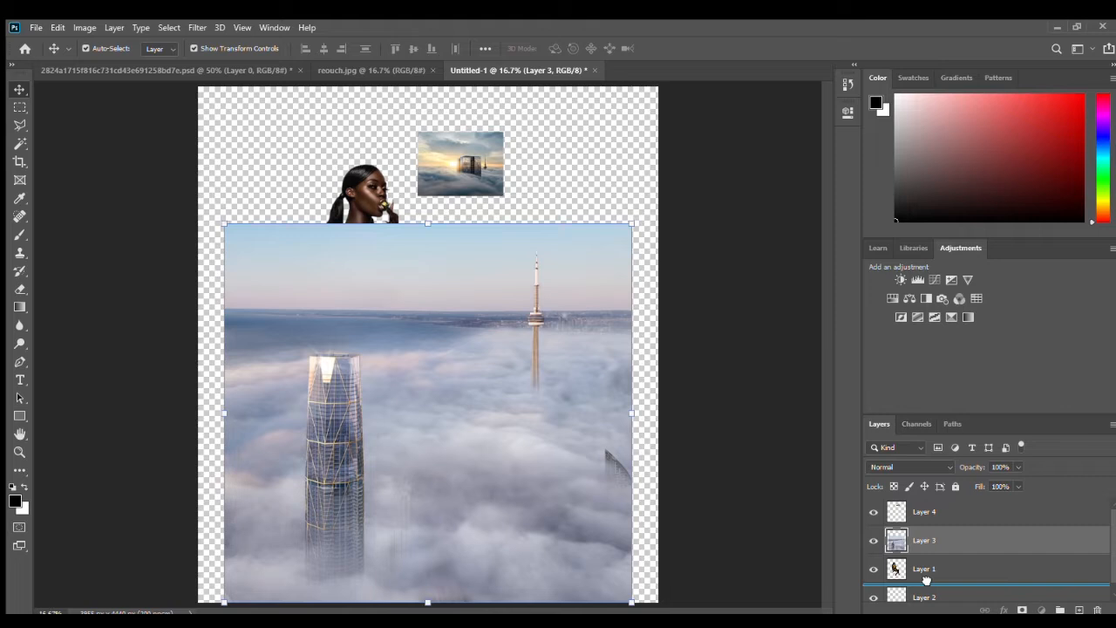
Shift the foggy skyline image so its tall tower sits under the woman's hips, and compare the placement with reouch.jpg.
drag(926, 580, 925, 580)
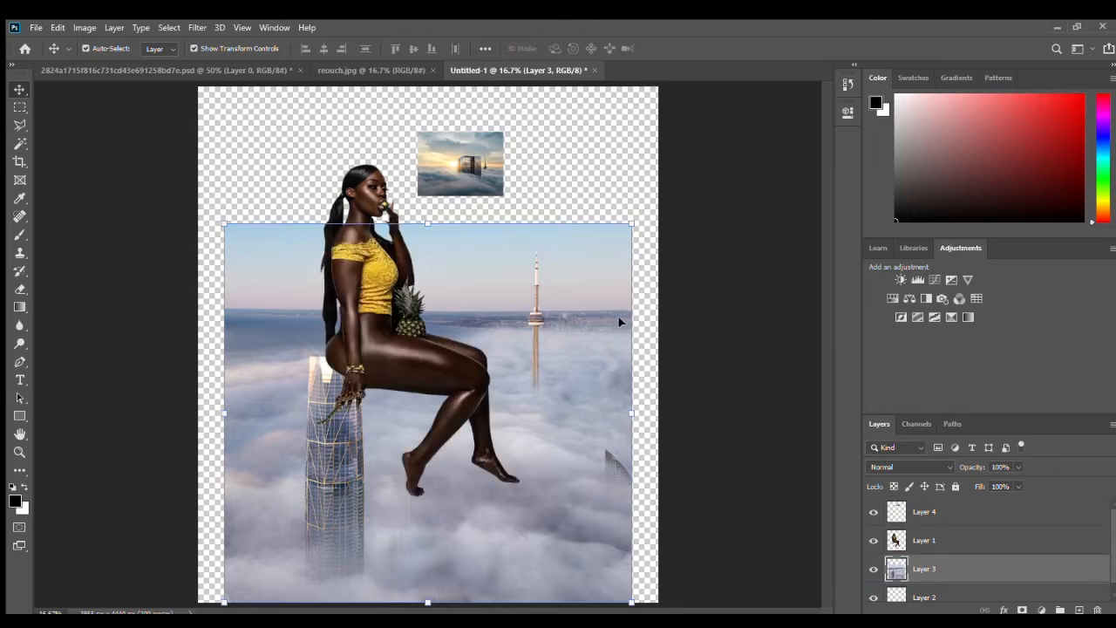
drag(516, 256, 529, 268)
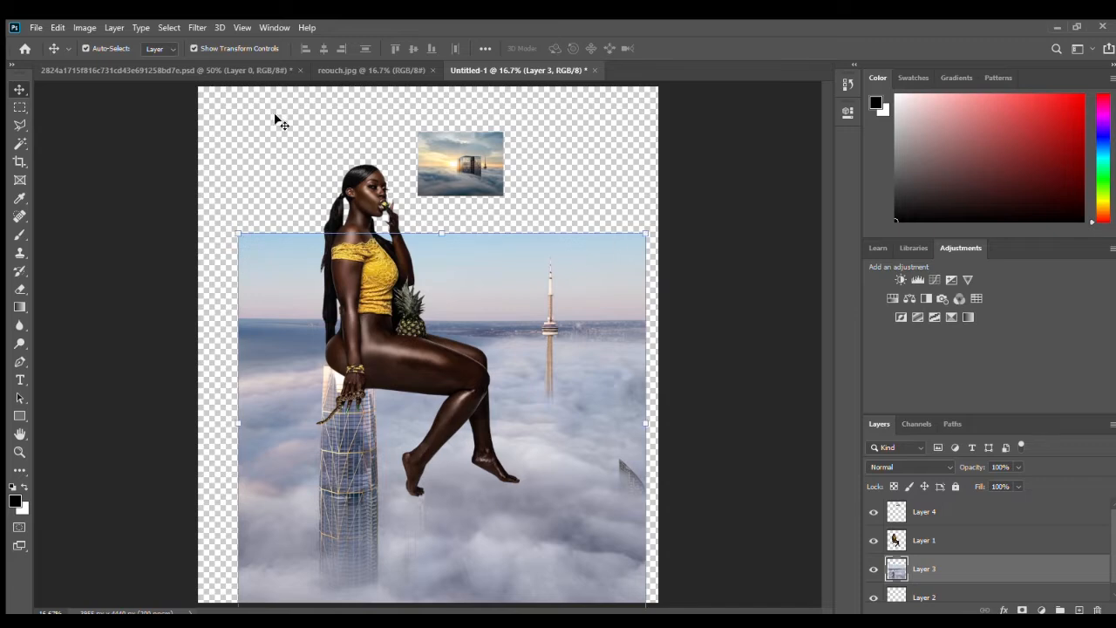
click(408, 68)
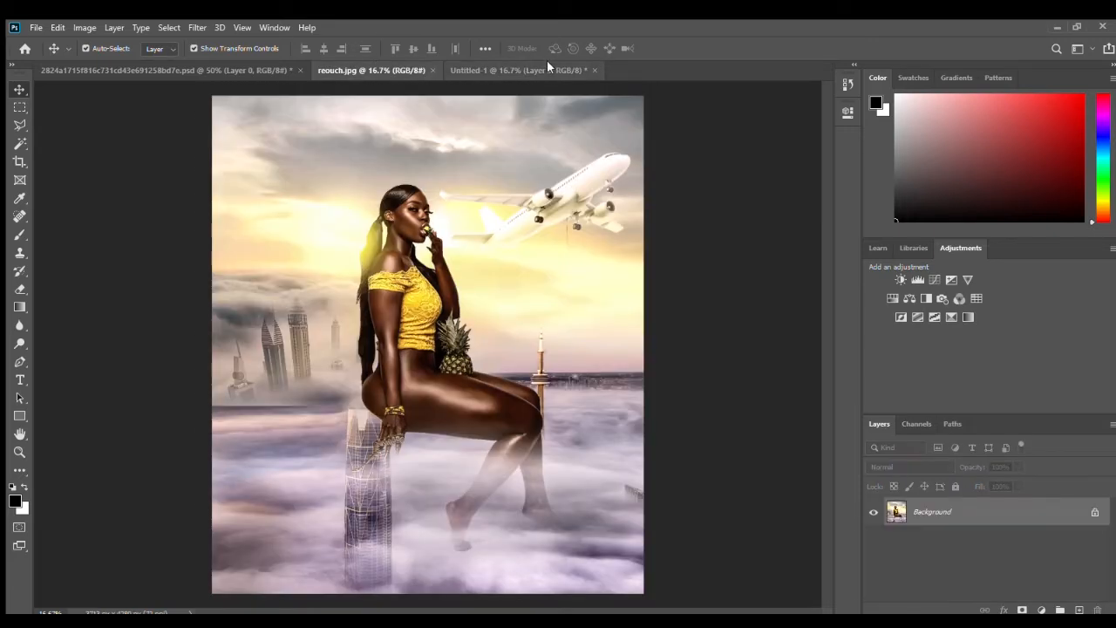
click(525, 67)
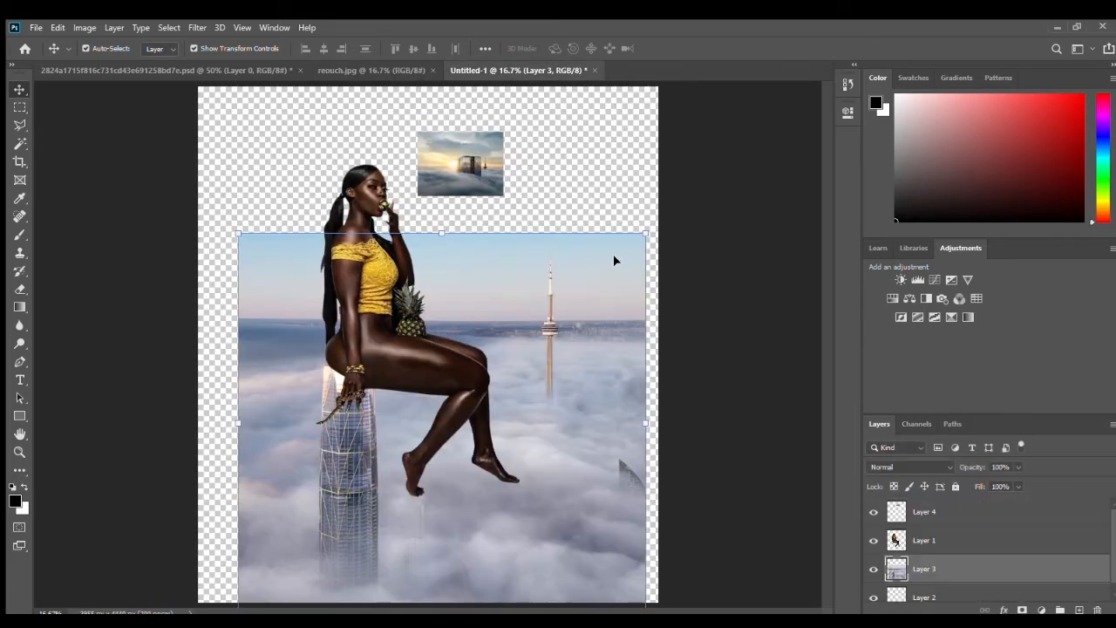
drag(646, 233, 571, 301)
drag(513, 342, 526, 294)
key(ctrl+plus)
key(ctrl+plus)
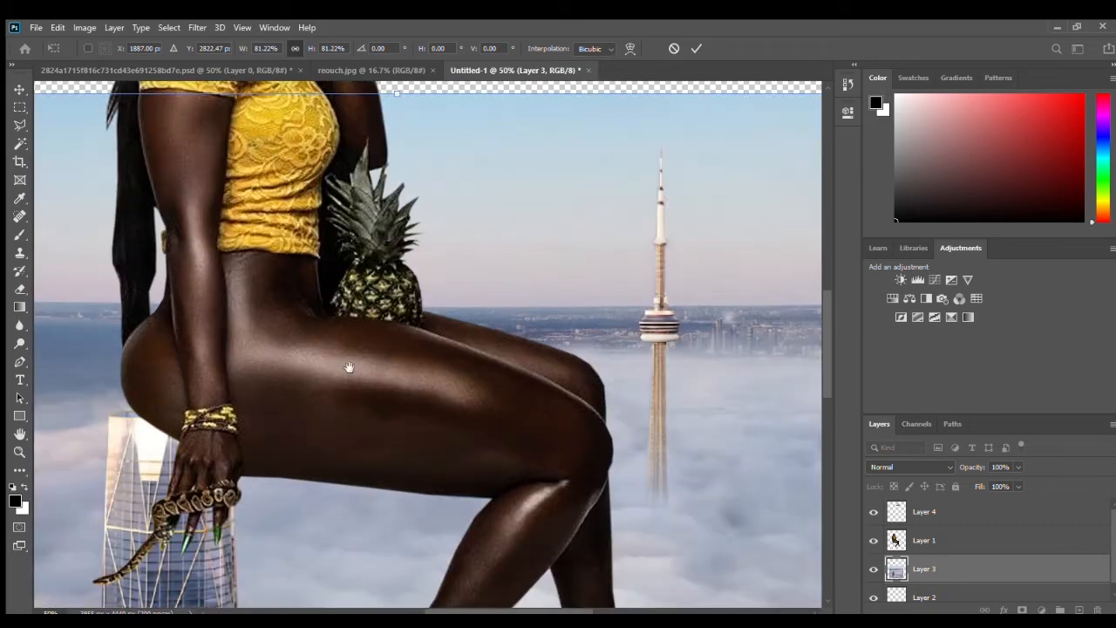
drag(273, 388, 537, 237)
mouse_move(360, 275)
mouse_down()
mouse_move(370, 270)
mouse_move(339, 279)
mouse_move(336, 300)
mouse_move(333, 287)
mouse_move(362, 273)
mouse_up()
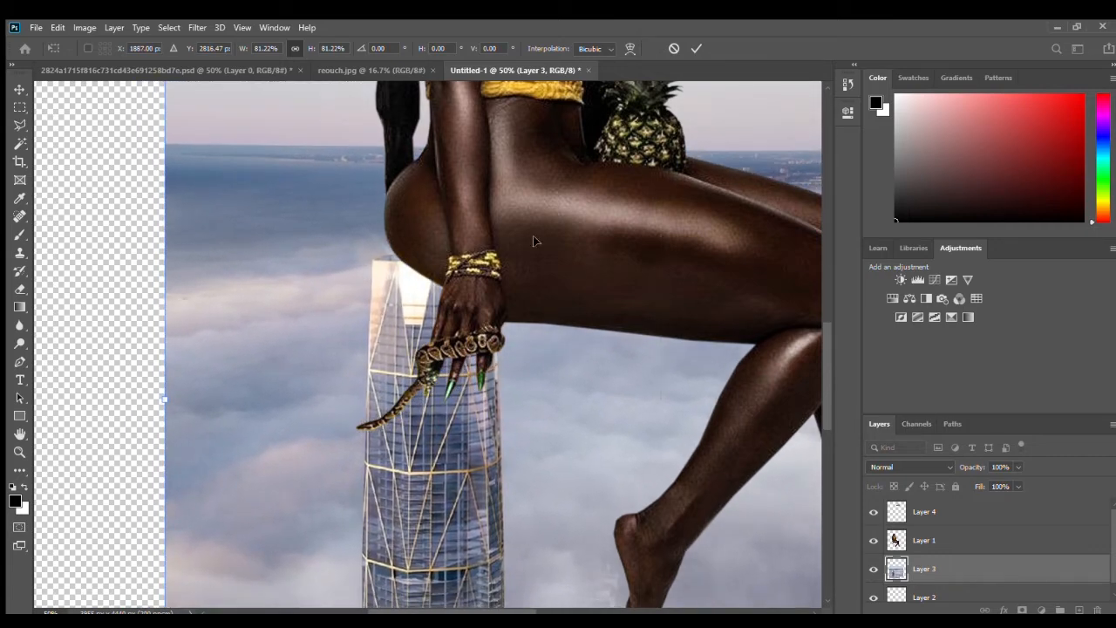
key(ctrl+minus)
key(ctrl+minus)
key(ctrl+minus)
key(ctrl+minus)
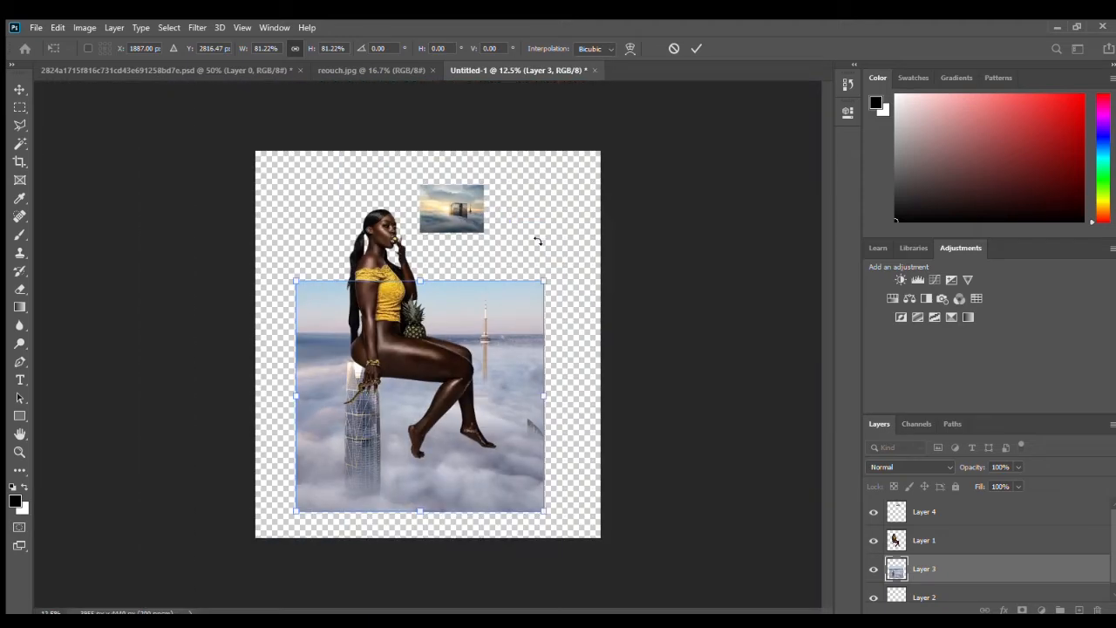
key(ctrl+plus)
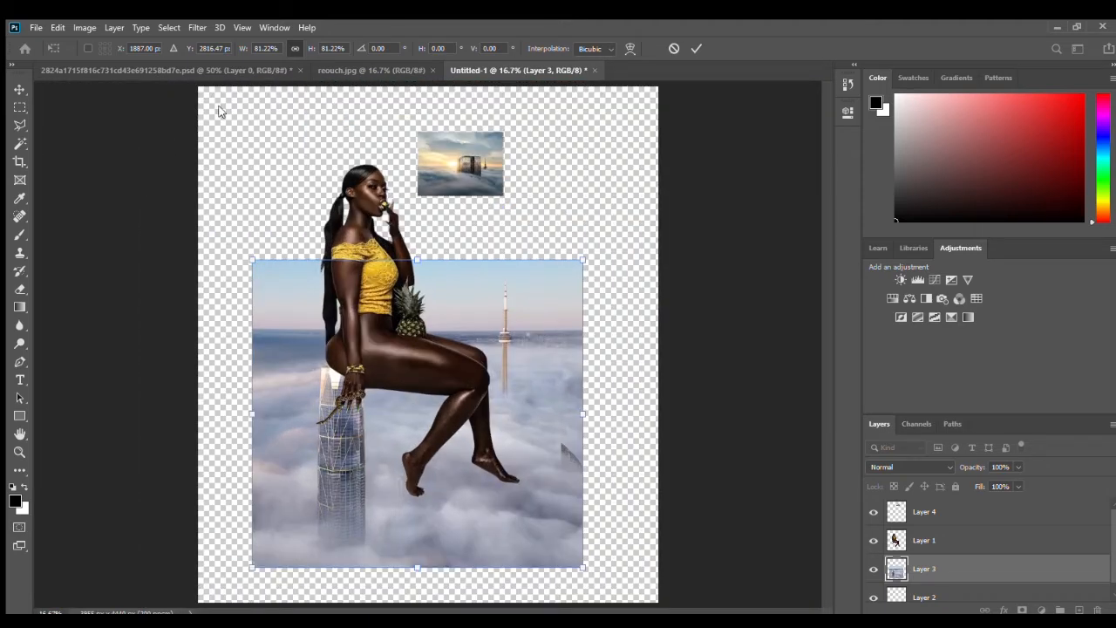
click(410, 69)
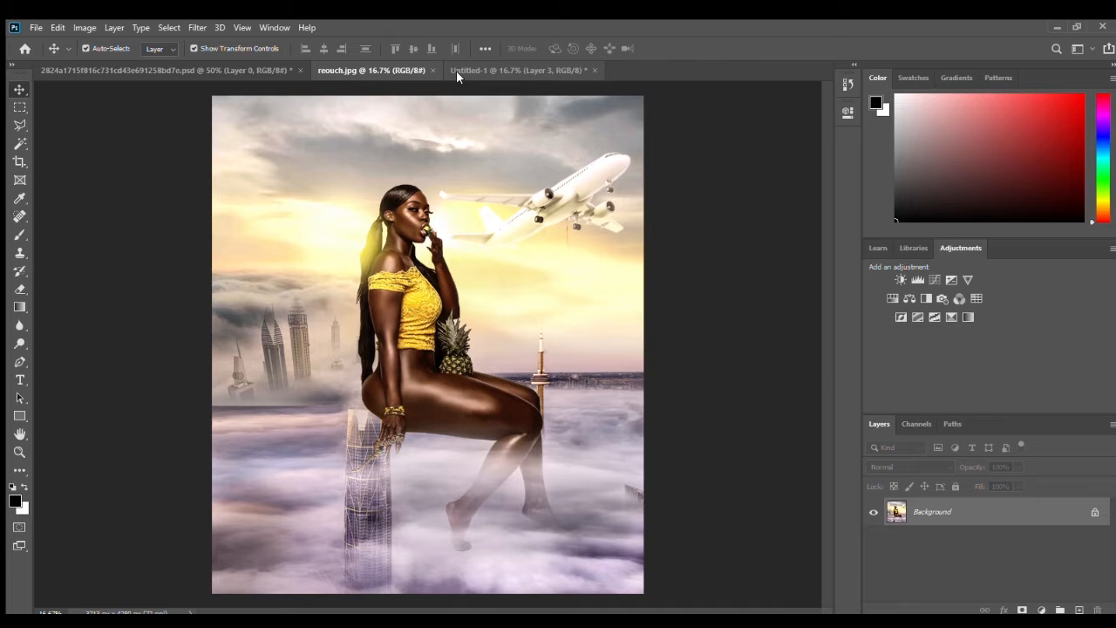
click(509, 68)
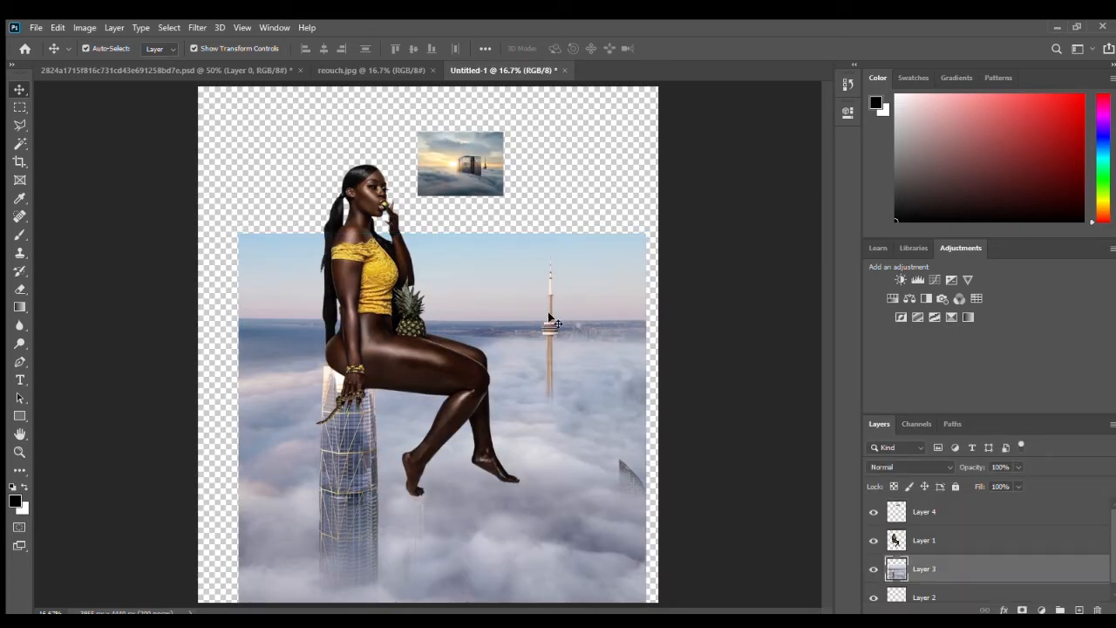
click(717, 206)
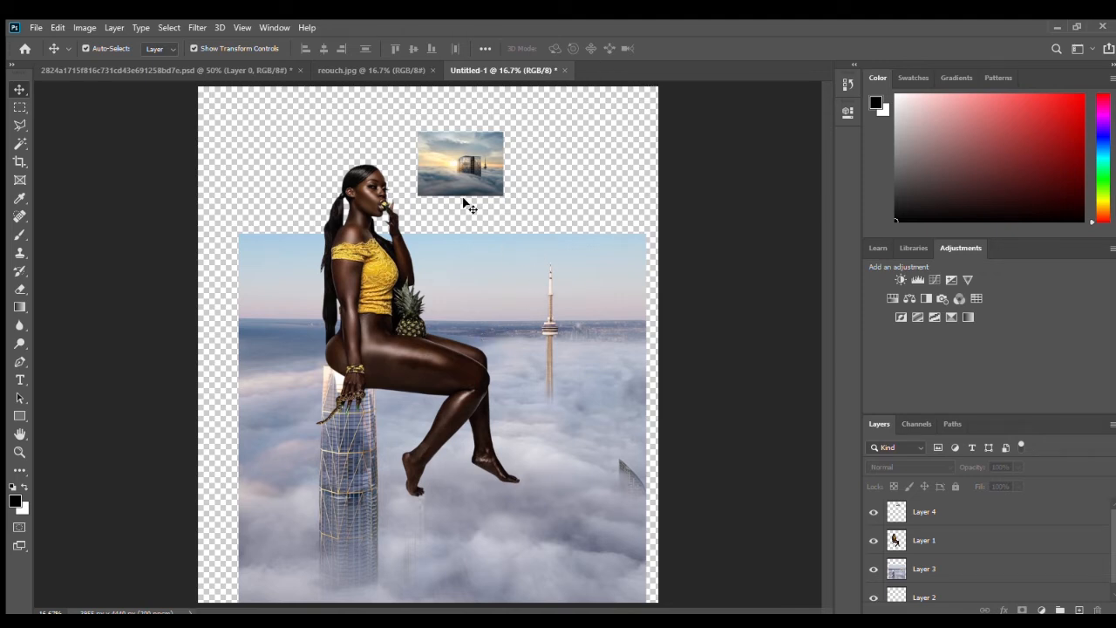
Check the sky in reouch.jpg, then enlarge the small sunset image to about 504.67% and place it over the upper canvas.
click(364, 70)
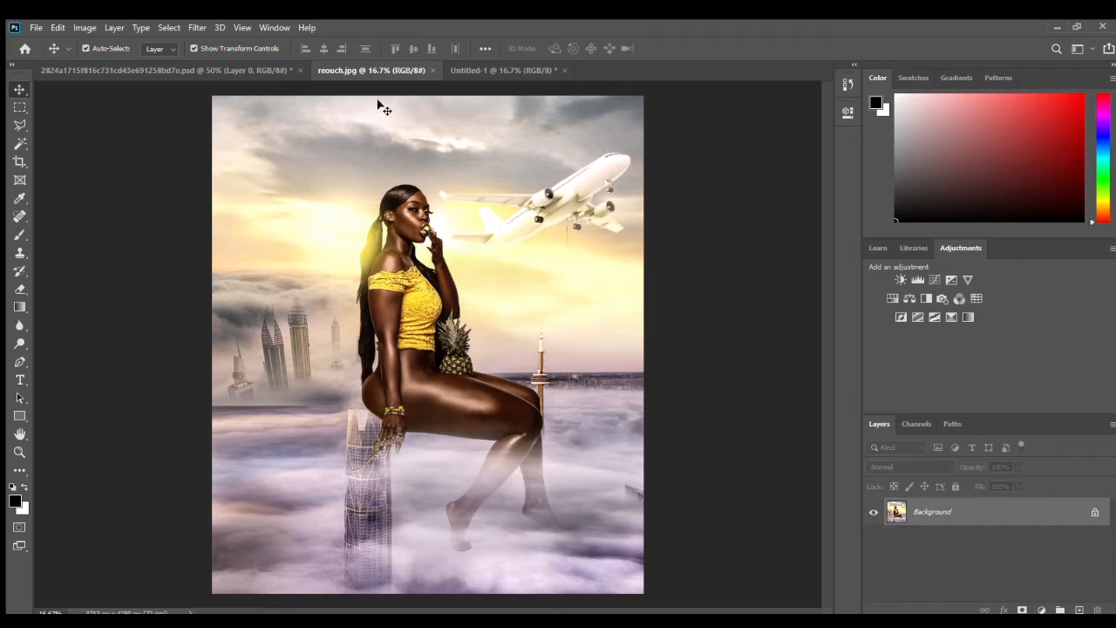
click(493, 62)
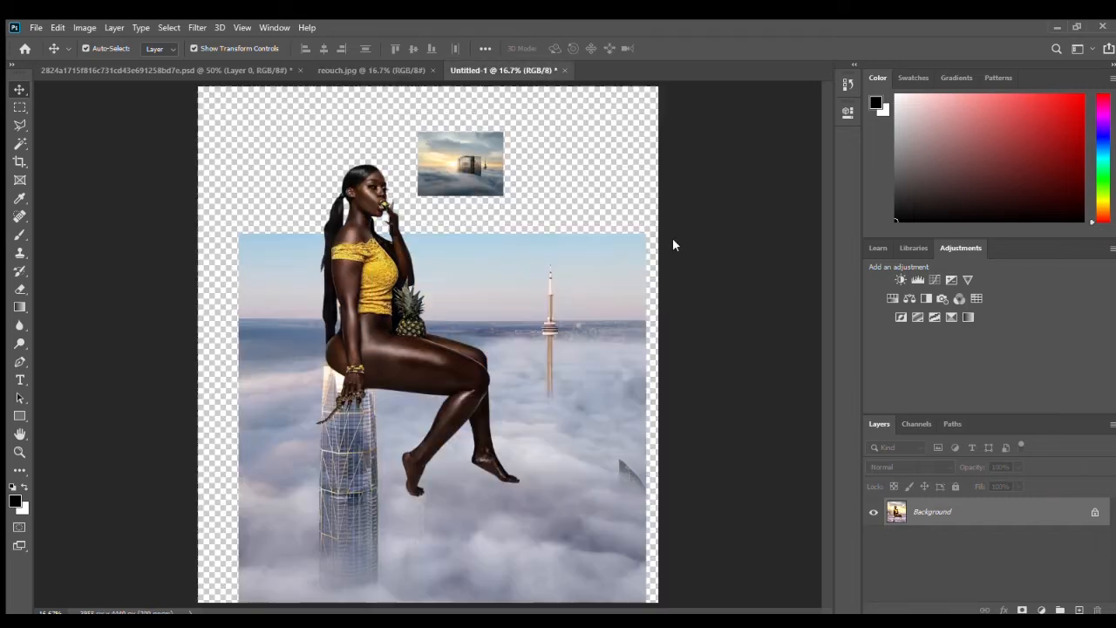
click(473, 186)
drag(504, 197, 822, 458)
drag(538, 269, 388, 225)
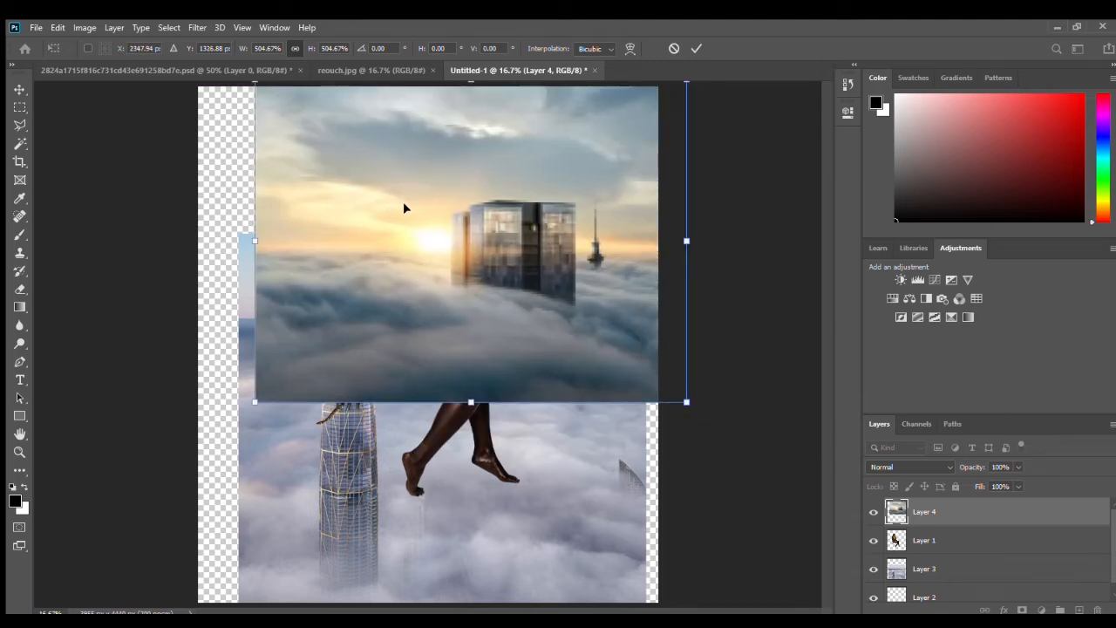
key(Return)
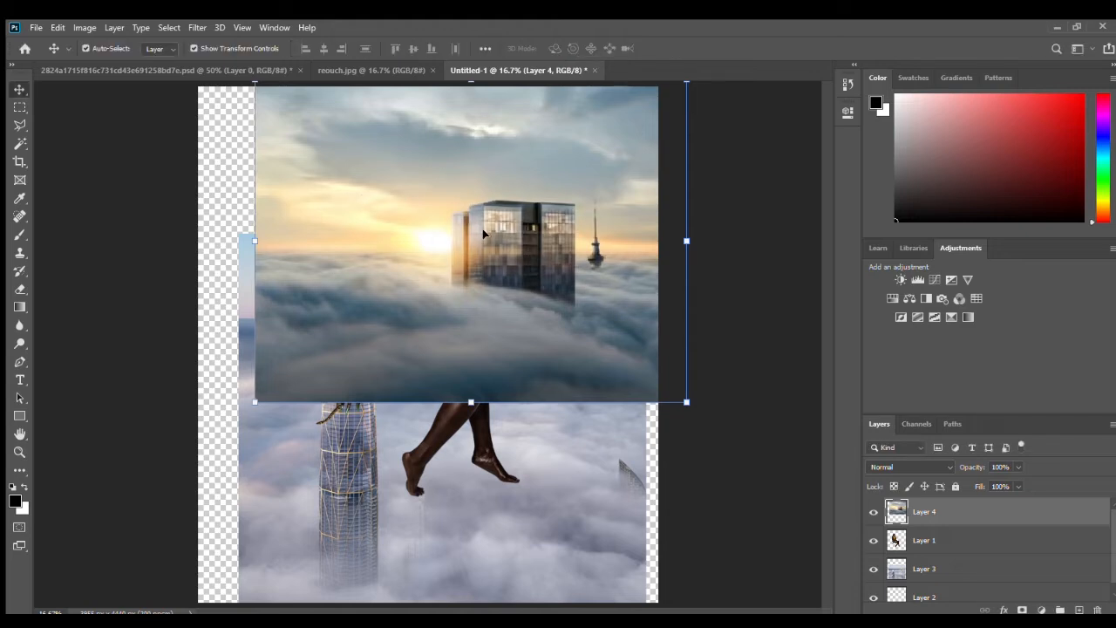
Align the sunset image with the canvas's left edge, scale it to about 113.07%, and move Layer 4 beneath the woman's Layer 1.
drag(440, 206, 375, 208)
drag(632, 406, 686, 444)
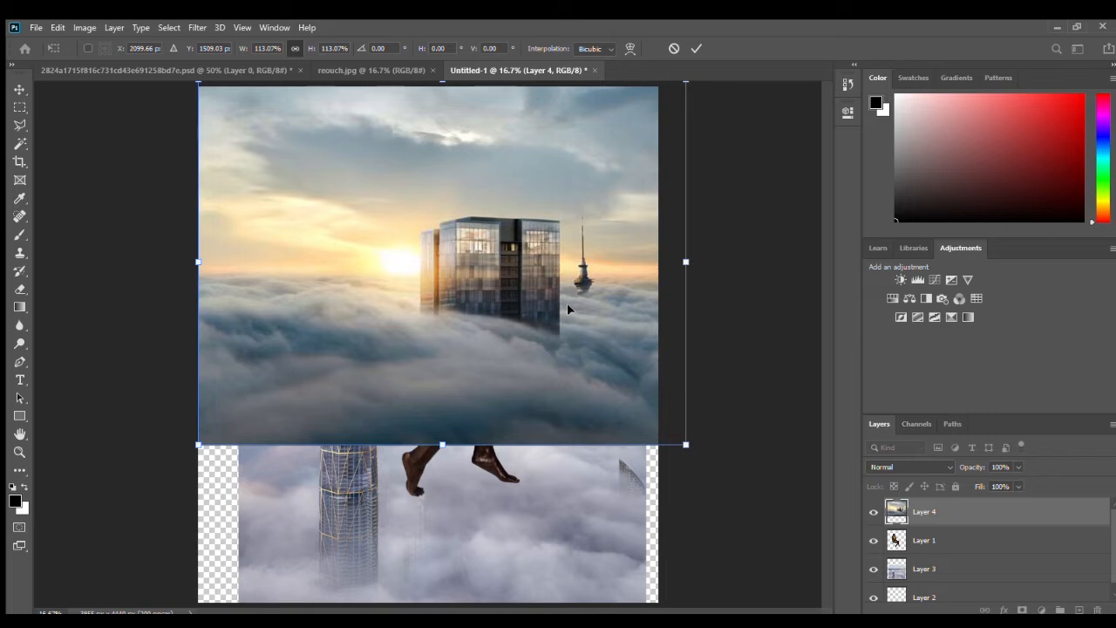
key(Return)
drag(959, 523, 959, 549)
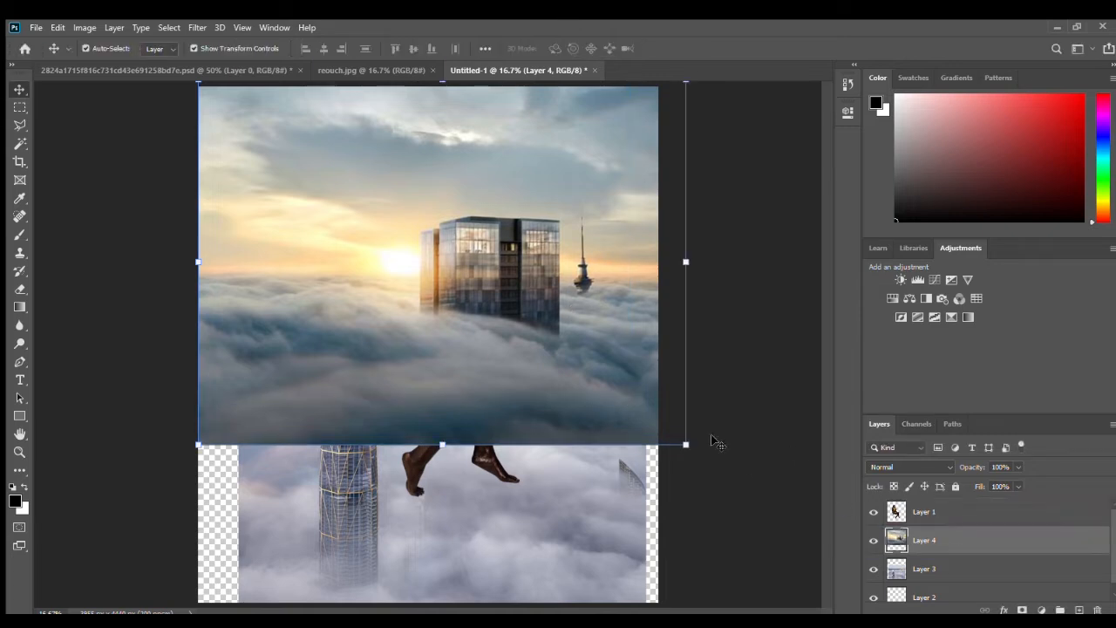
Try the sunset image at different heights behind the woman, using reouch.jpg as reference, and place it across the upper canvas.
drag(569, 165, 475, 241)
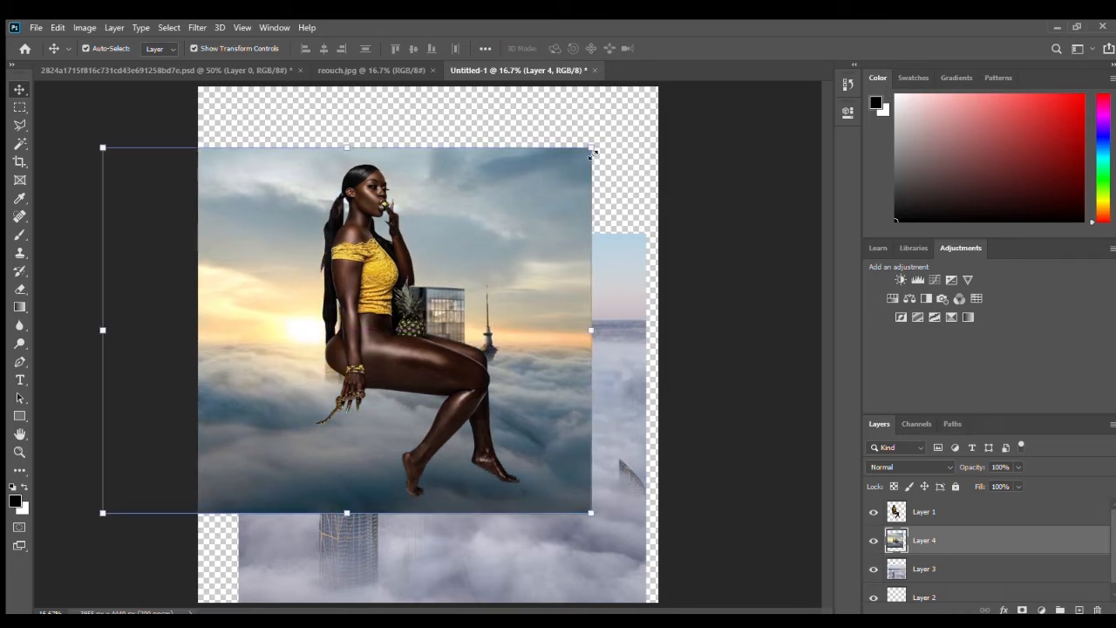
click(391, 69)
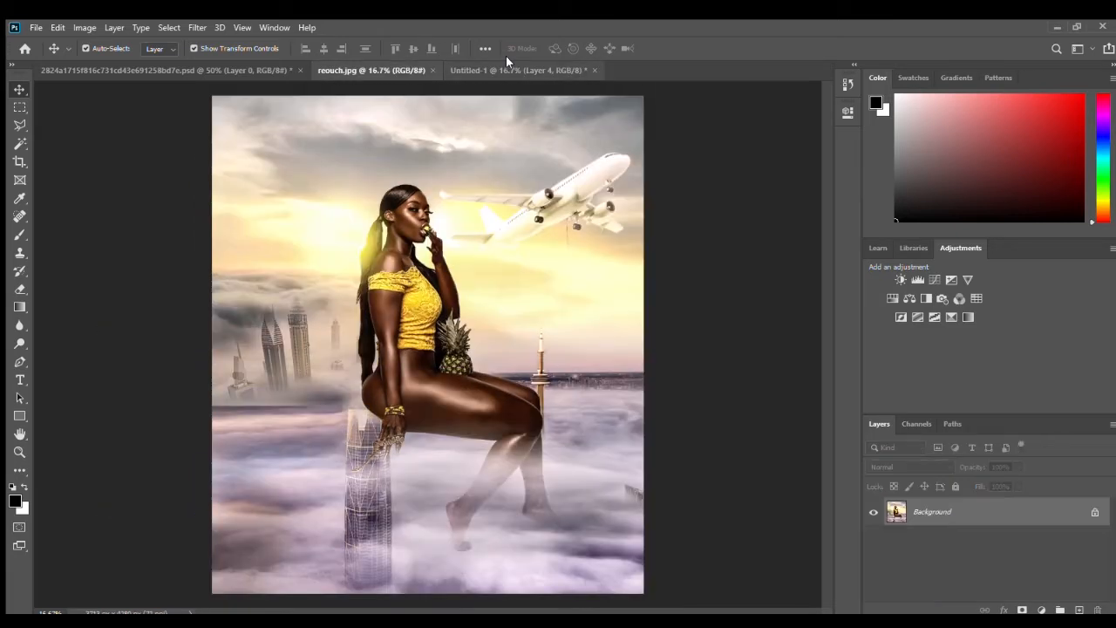
click(512, 68)
drag(532, 265, 607, 134)
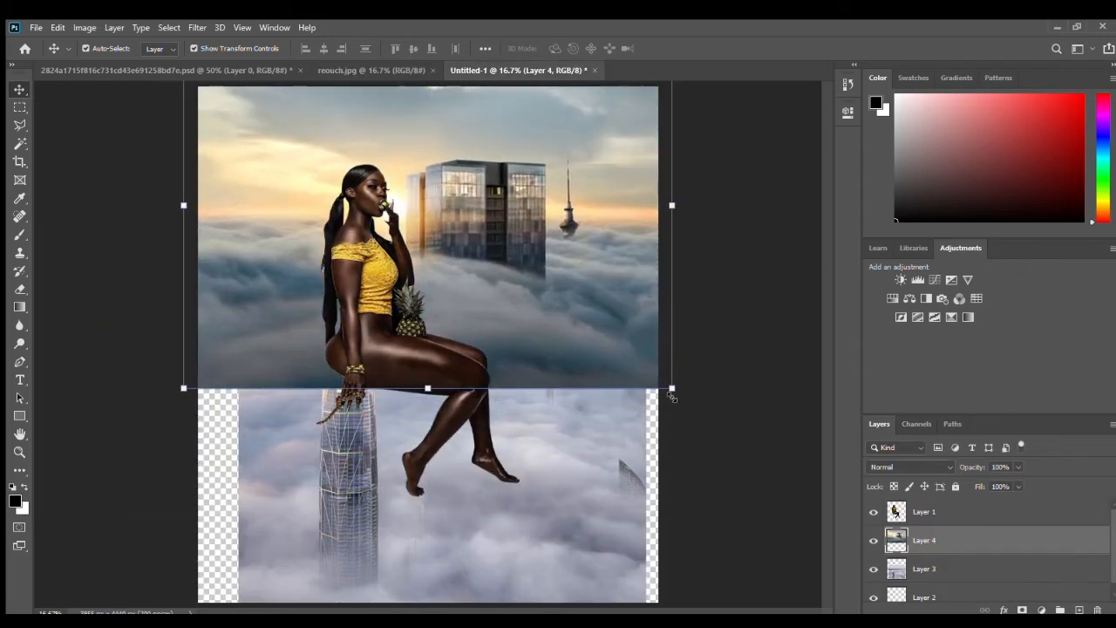
Enlarge the sunset image well beyond the canvas edges and stretch its width to about 157.69%.
drag(672, 391, 971, 581)
drag(667, 363, 665, 215)
key(Return)
drag(181, 211, 199, 212)
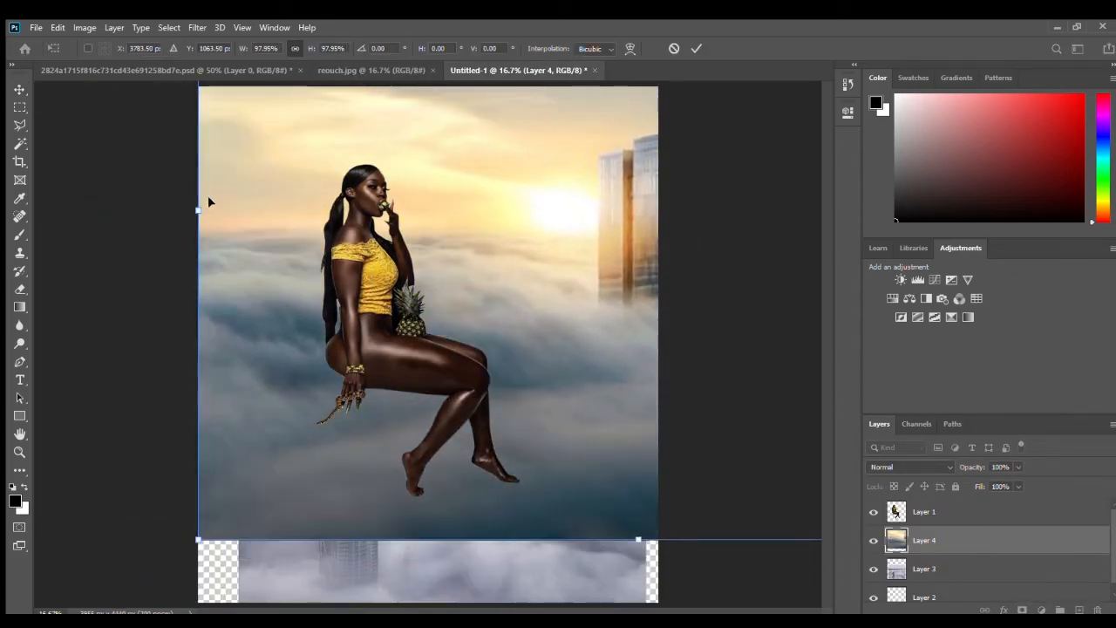
key(ctrl+minus)
key(ctrl+minus)
drag(518, 292, 759, 289)
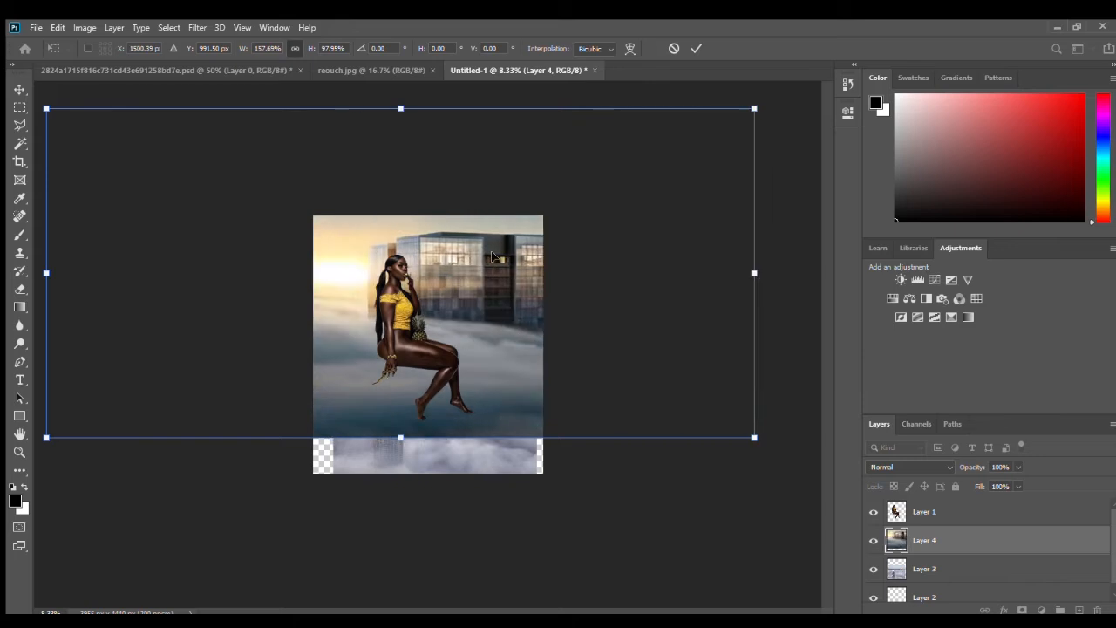
Scale the stretched sunset image down and position it so the sun lies near the canvas's right edge with the building off canvas.
drag(393, 279, 553, 296)
drag(208, 458, 278, 404)
mouse_move(348, 271)
mouse_down()
mouse_move(323, 282)
mouse_move(340, 290)
mouse_up()
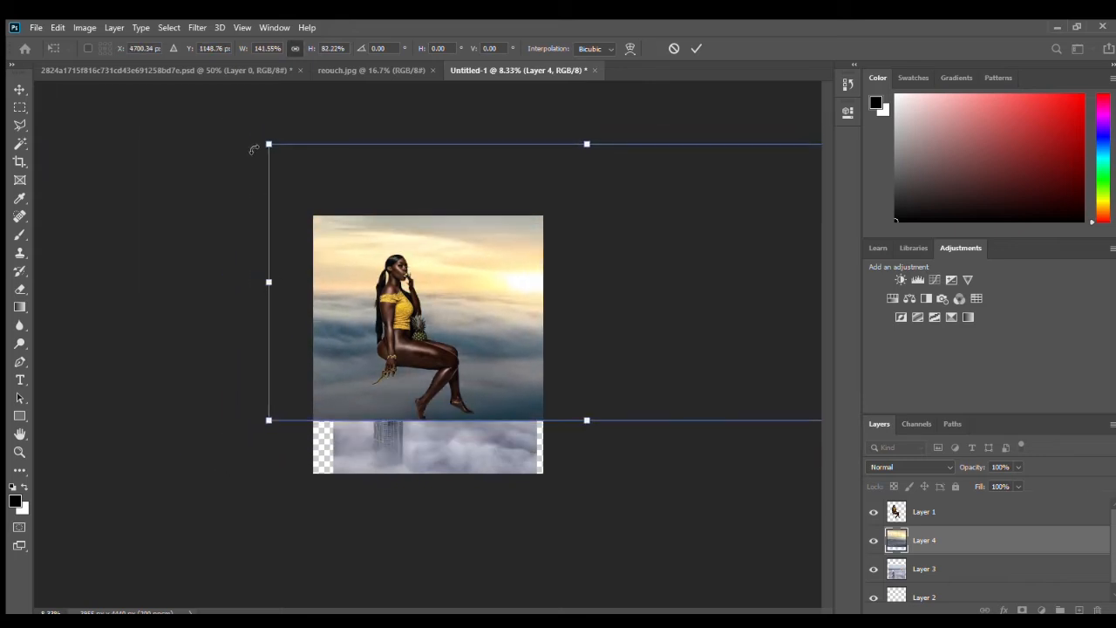
drag(267, 141, 411, 206)
drag(451, 268, 304, 277)
key(Return)
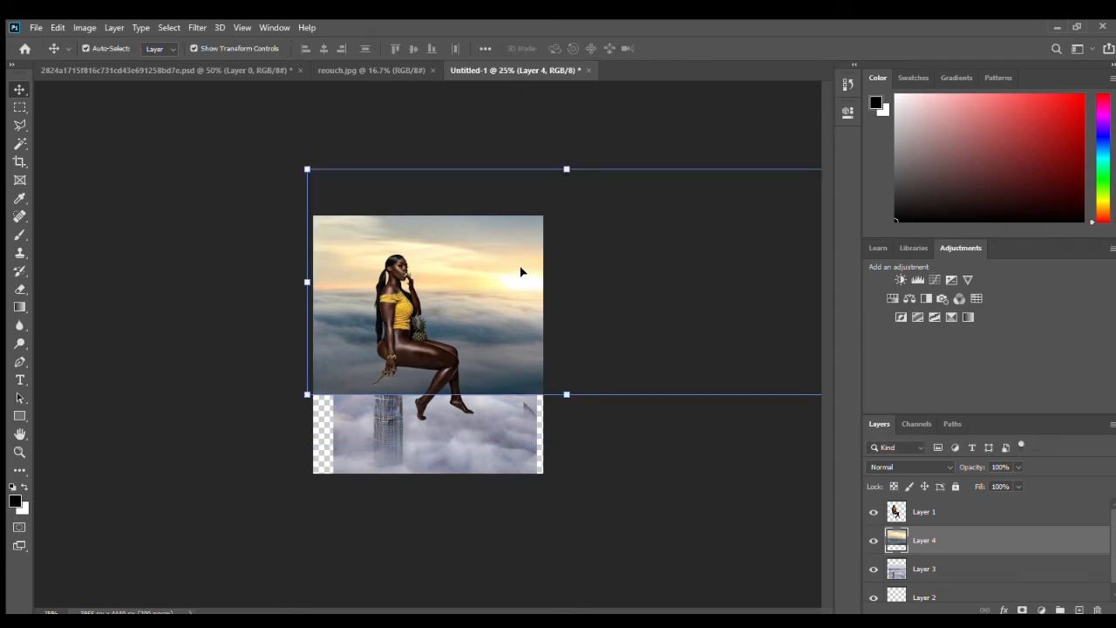
Move the sunset Layer 4 beneath the foggy skyline's Layer 3.
key(ctrl+plus)
key(ctrl+plus)
key(ctrl+plus)
key(ctrl+plus)
key(ctrl+minus)
key(ctrl+minus)
key(ctrl+minus)
key(ctrl+plus)
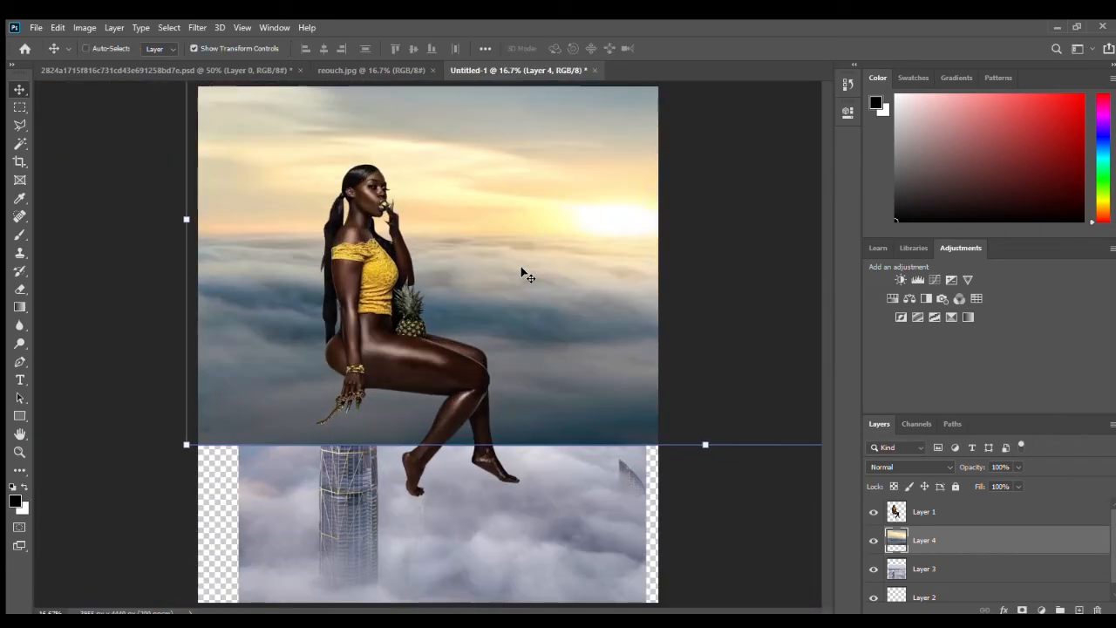
click(110, 383)
click(488, 276)
drag(927, 544, 927, 582)
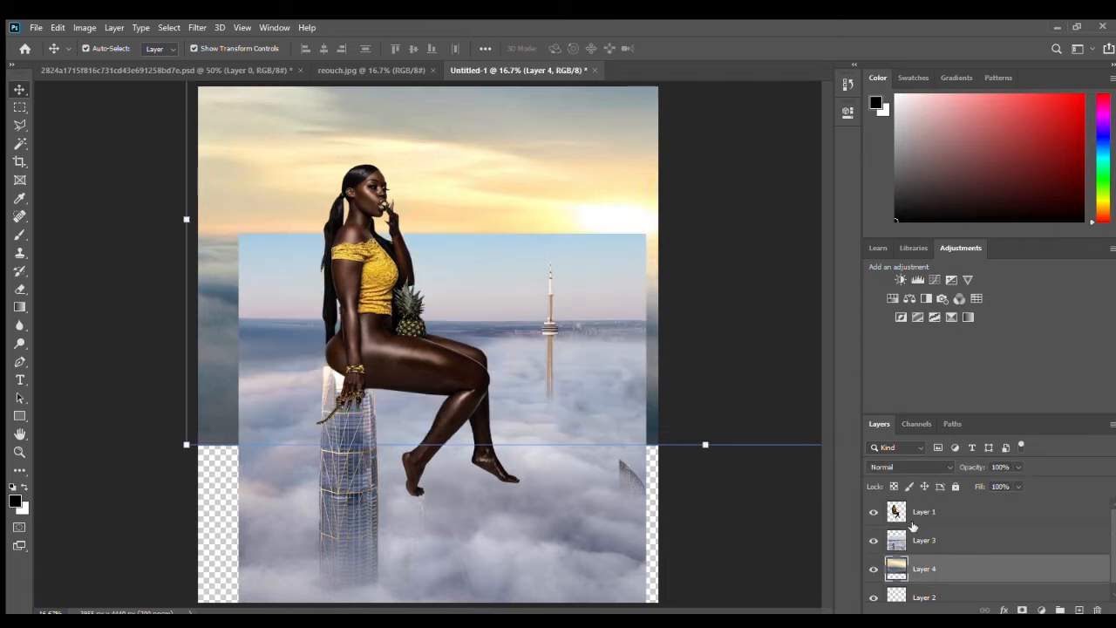
Copy the reouch.jpg image into Untitled-1 on top of all layers, shrink it, and place it in the canvas's lower-right corner.
key(ctrl+t)
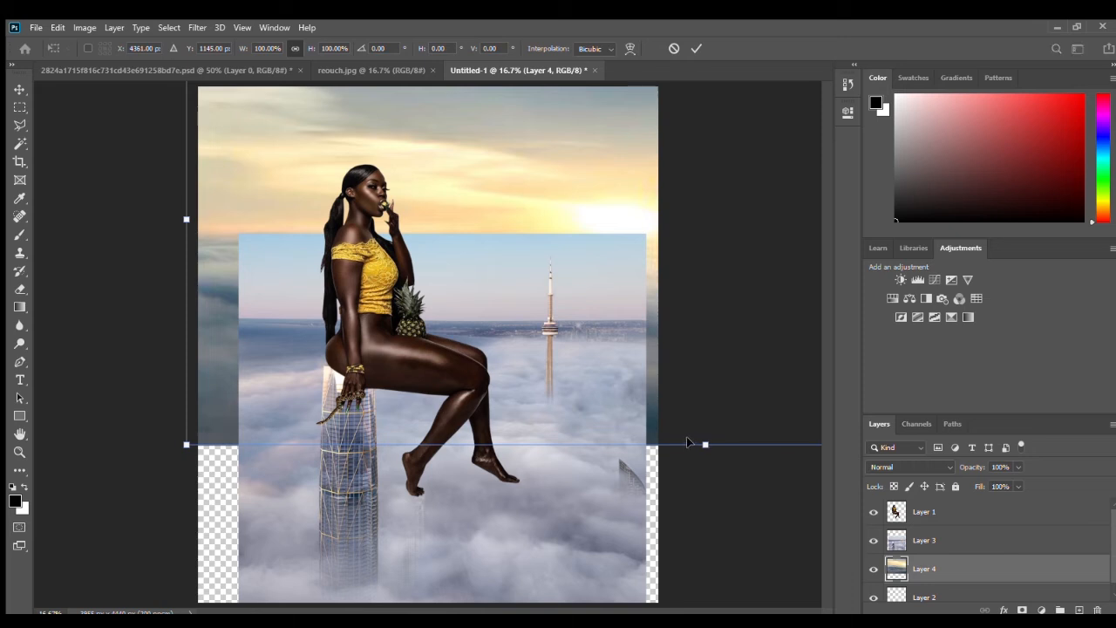
click(366, 70)
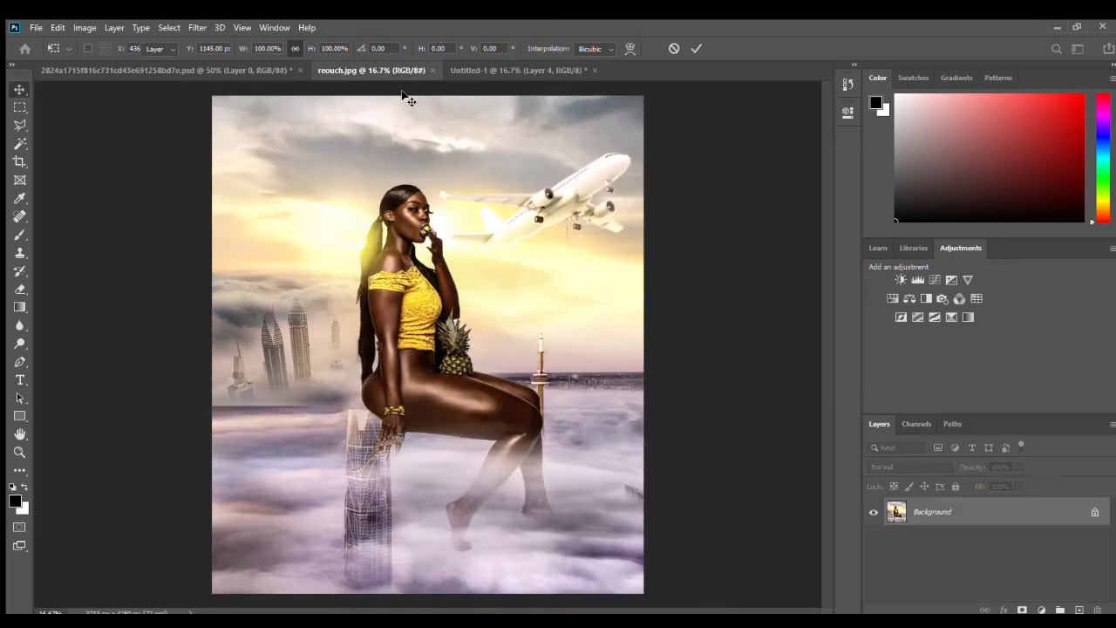
drag(497, 75, 701, 208)
key(ctrl+shift+])
drag(419, 568, 595, 363)
drag(606, 245, 481, 483)
drag(724, 309, 666, 377)
drag(611, 453, 609, 469)
click(100, 272)
click(99, 264)
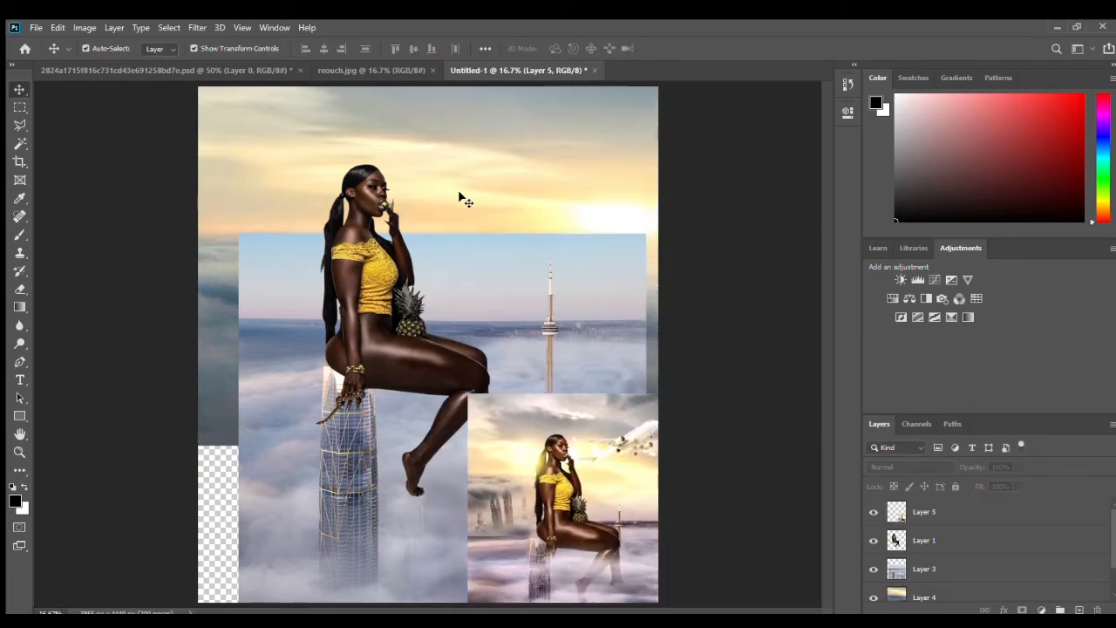
Raise the sunset image on Layer 4 slightly behind the woman.
click(514, 187)
drag(585, 163, 588, 139)
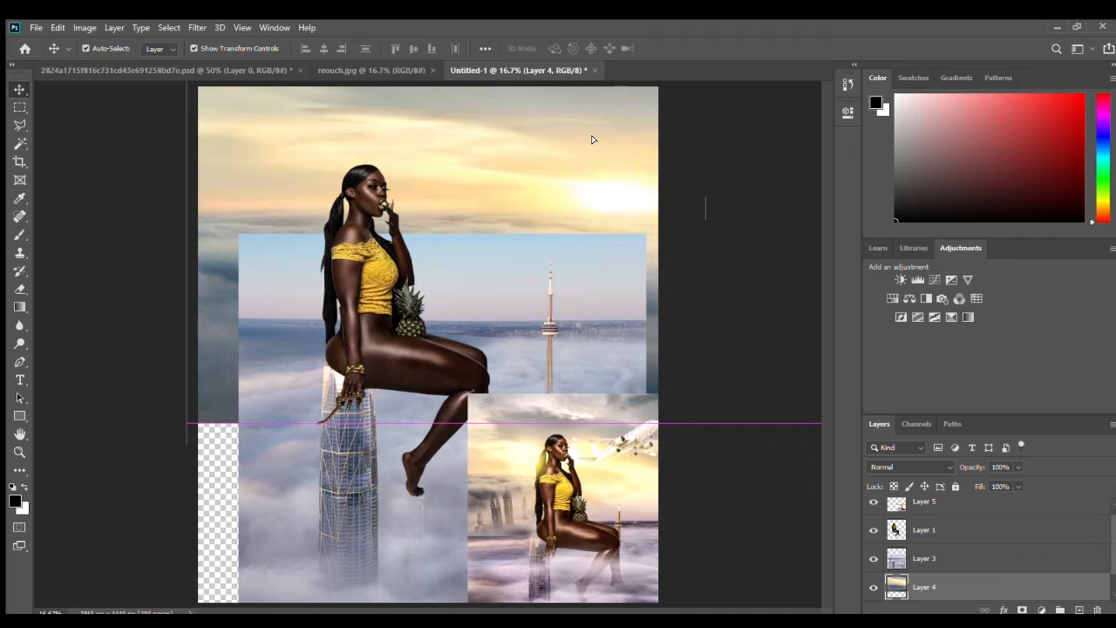
click(92, 194)
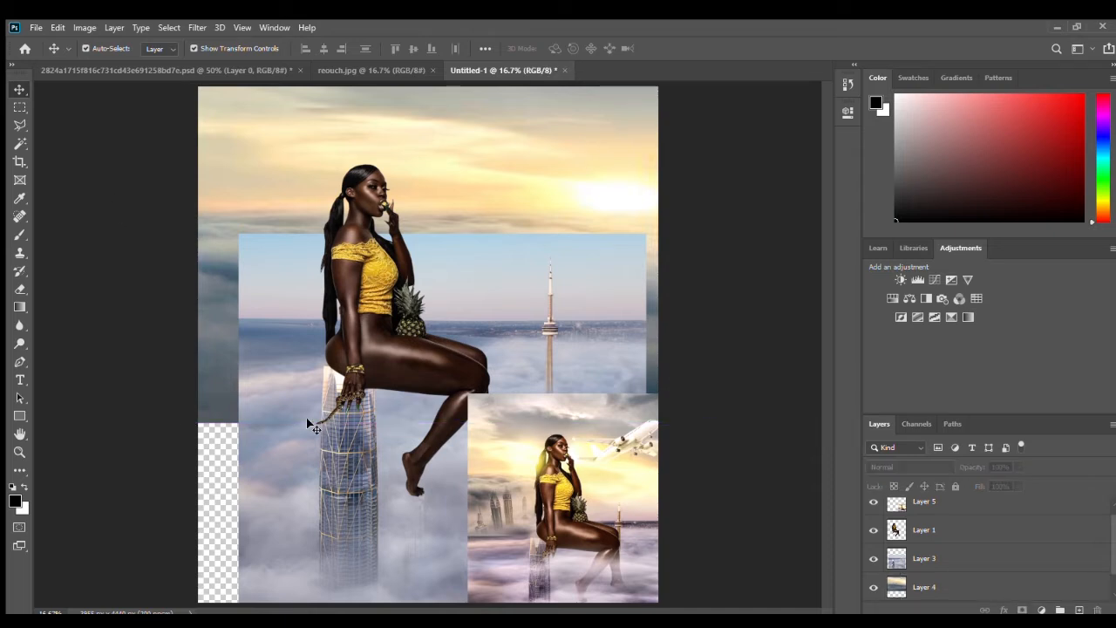
Scale the reference copy to about 68.99%, place it in the canvas's upper-right area, and select the skyline's Layer 3.
drag(562, 485, 513, 175)
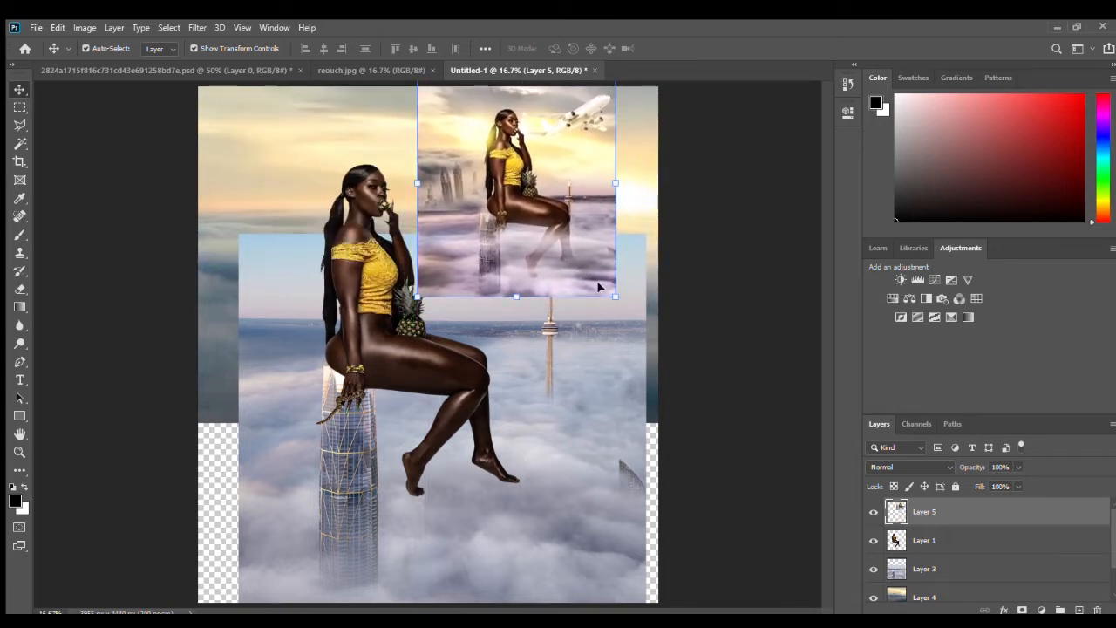
drag(616, 296, 558, 228)
drag(514, 135, 605, 169)
key(Return)
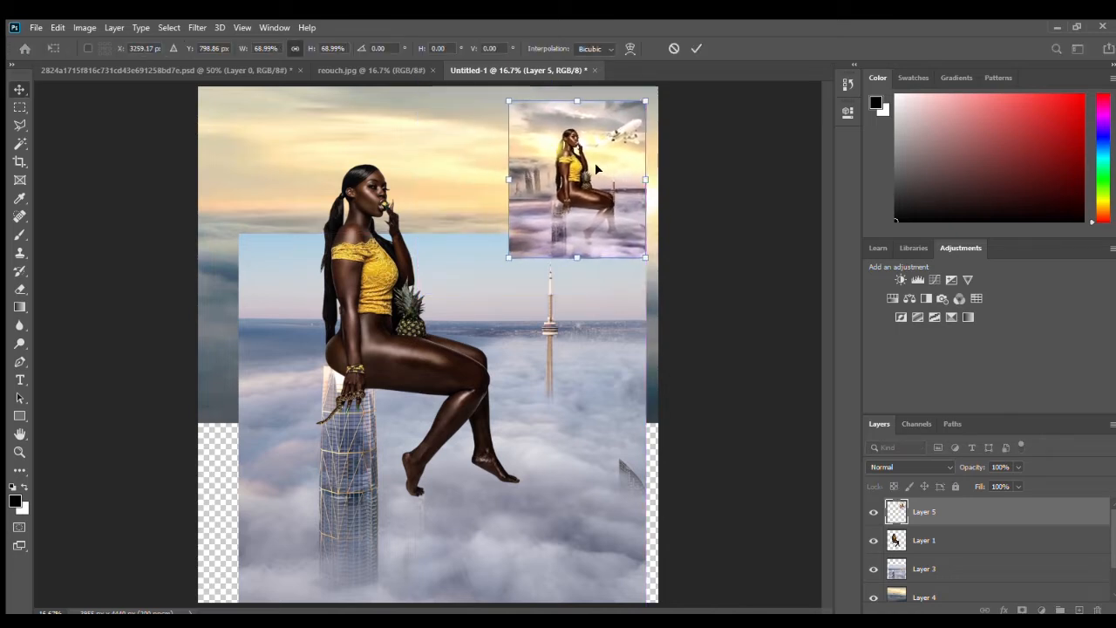
click(684, 203)
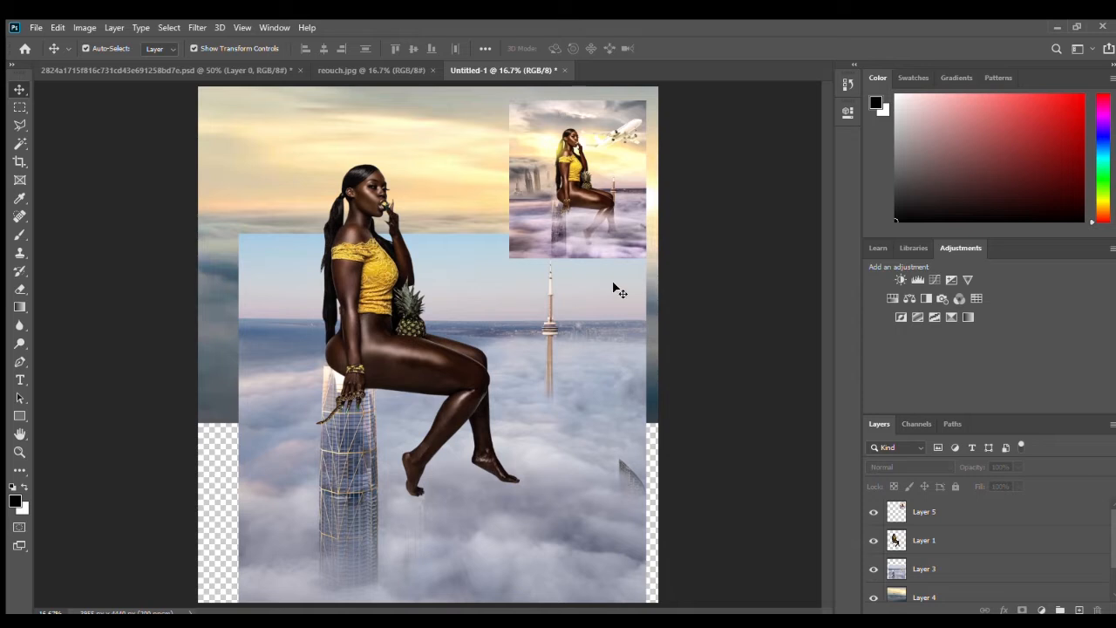
click(591, 312)
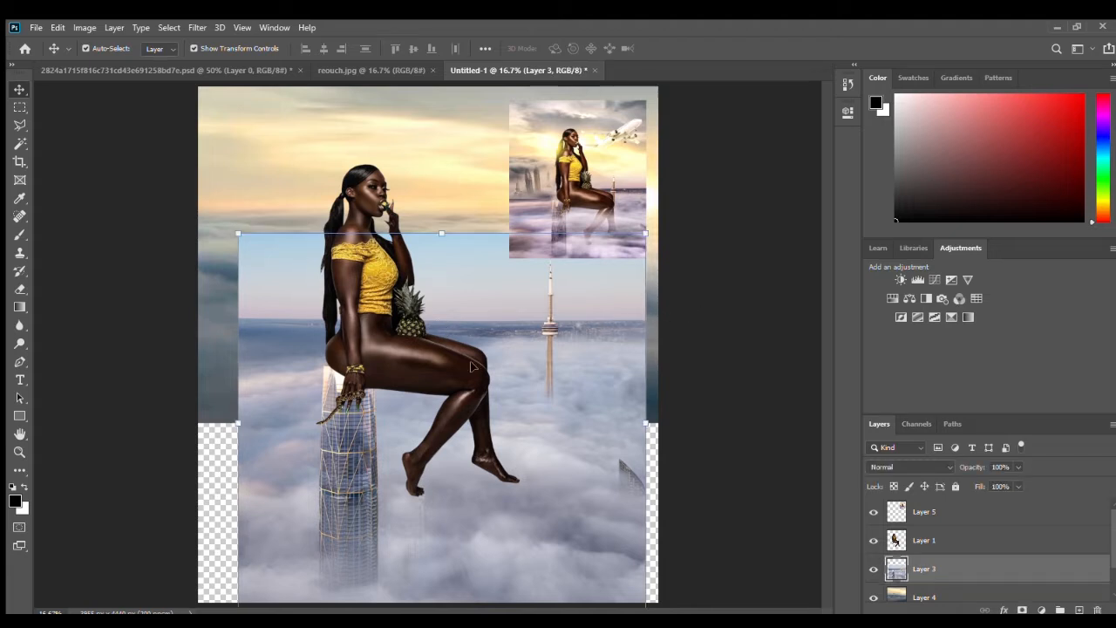
Enlarge the seated woman on Layer 1 to about 133.96% and seat her above the tall skyscraper.
click(453, 393)
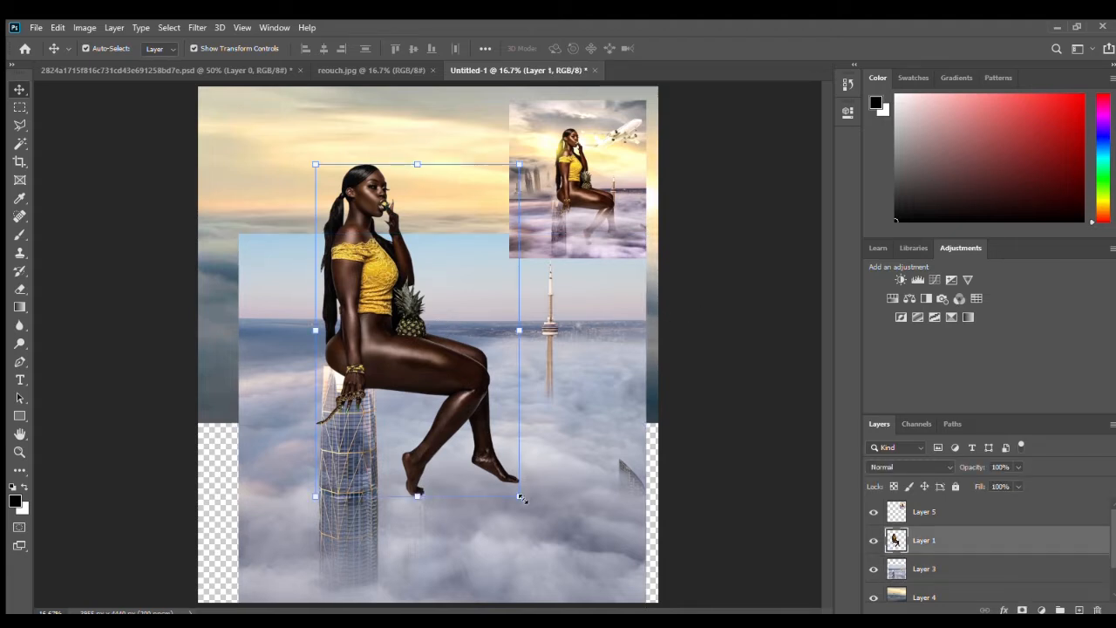
drag(520, 497, 596, 559)
drag(436, 438, 436, 399)
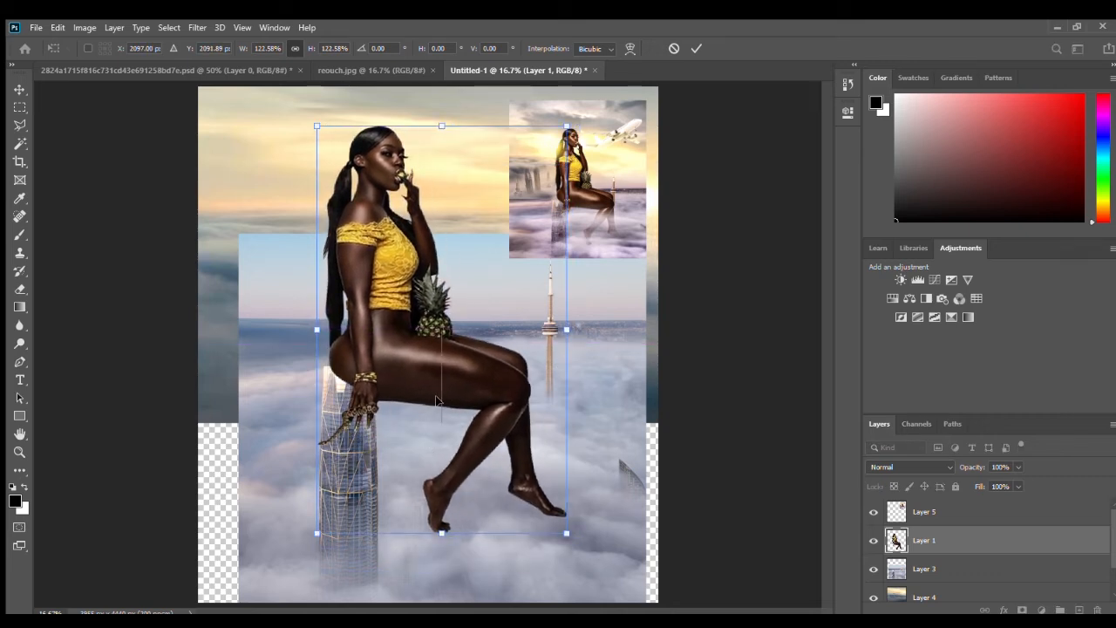
drag(571, 541, 593, 576)
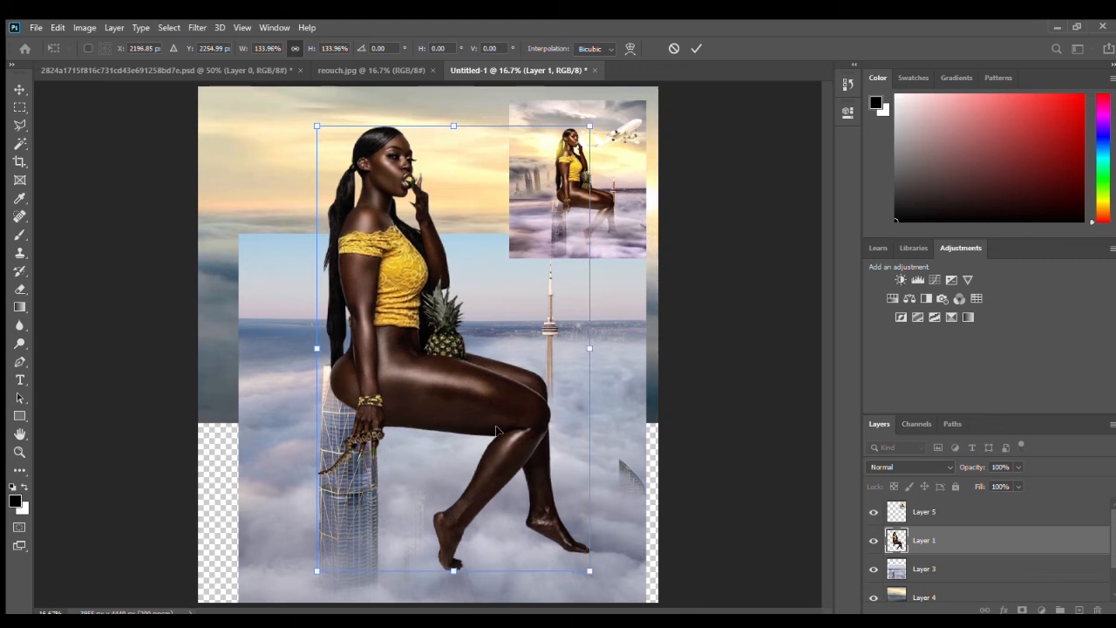
drag(495, 429, 493, 412)
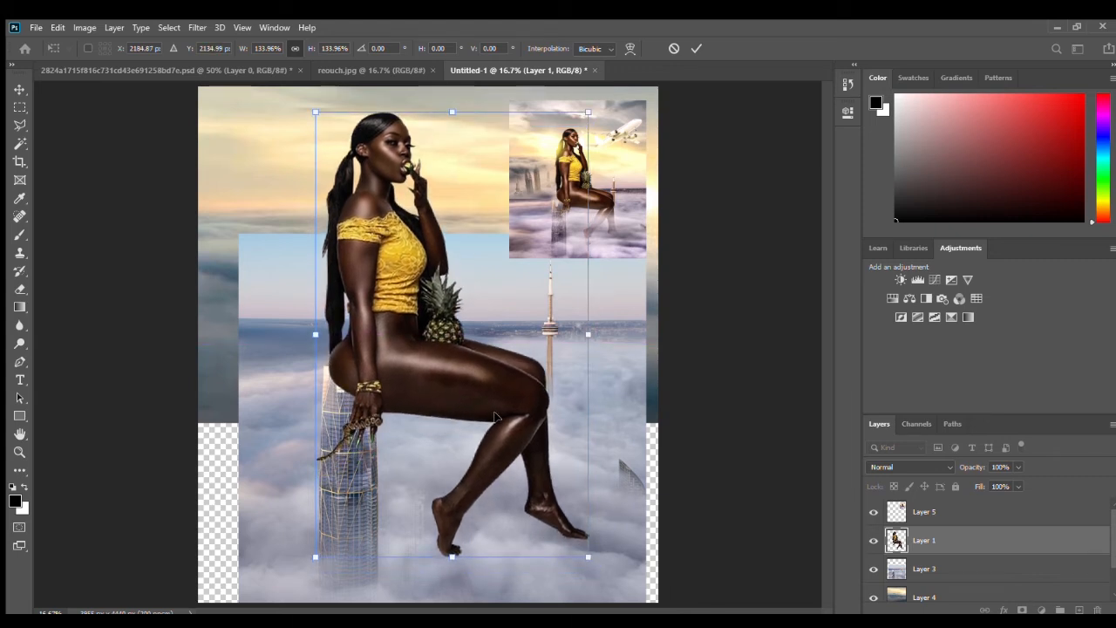
click(709, 392)
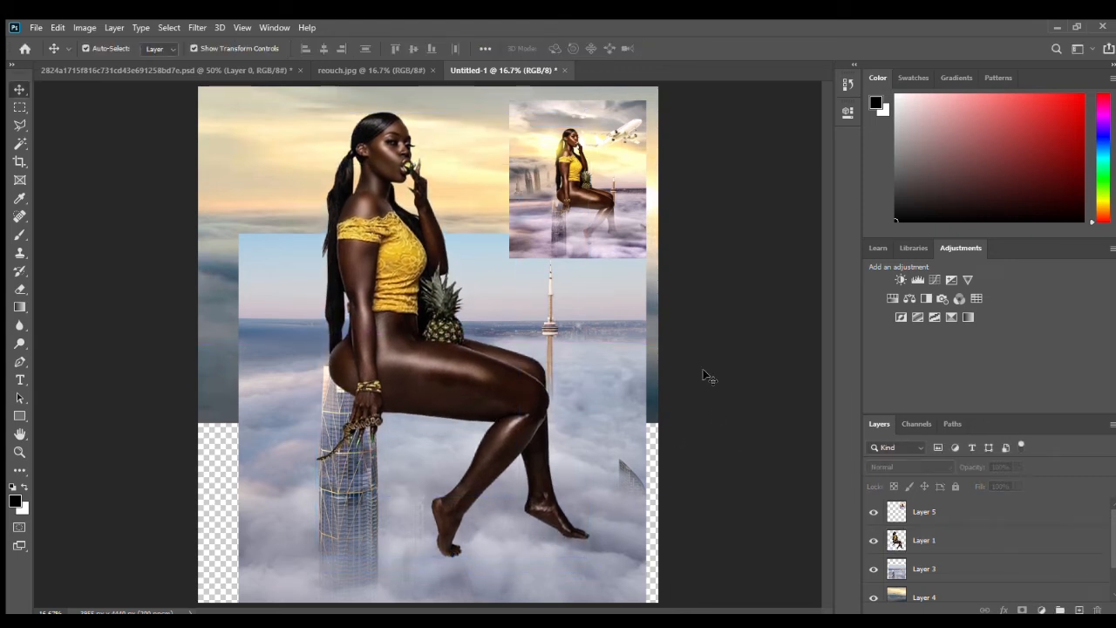
Open the image of skyscrapers poking through fog and copy it into Untitled-1 on top of all layers.
click(602, 203)
click(131, 243)
key(ctrl)
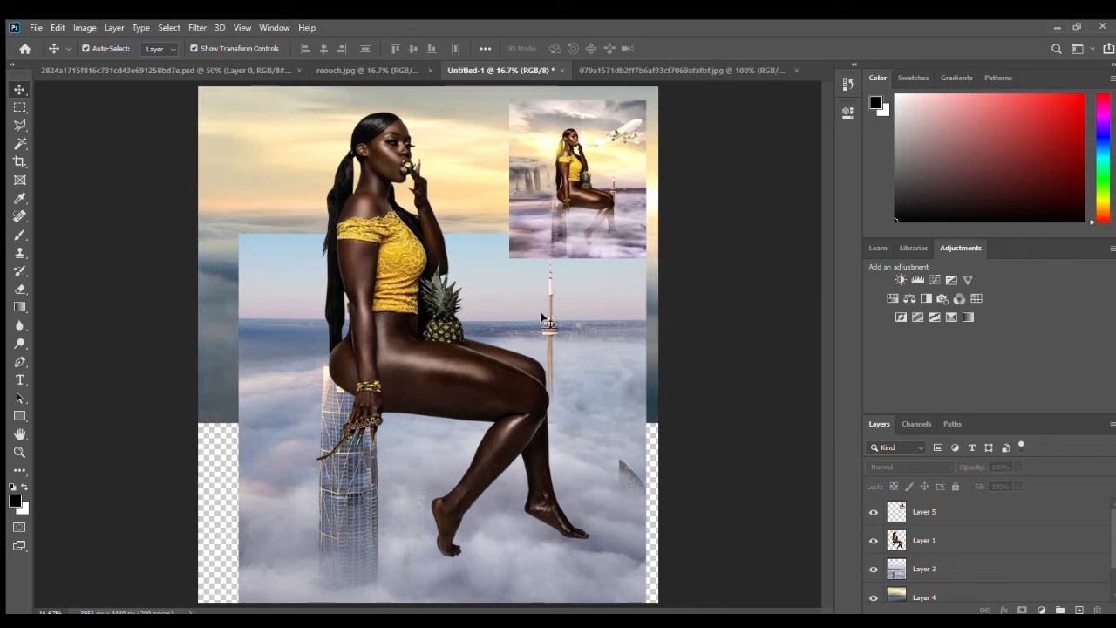
key(ctrl+w)
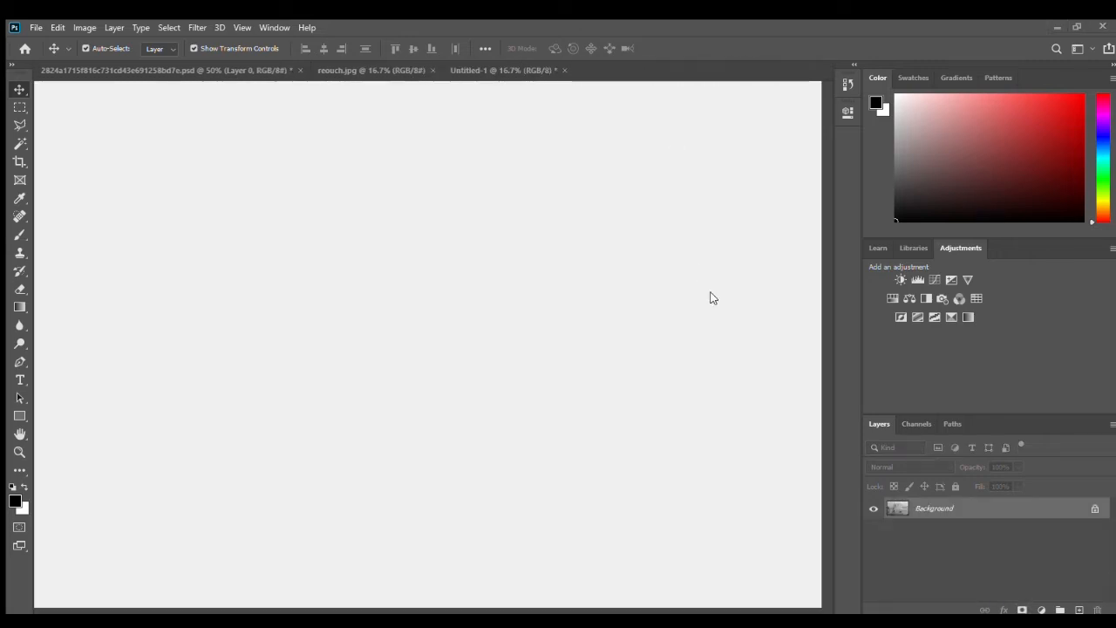
drag(880, 310, 284, 256)
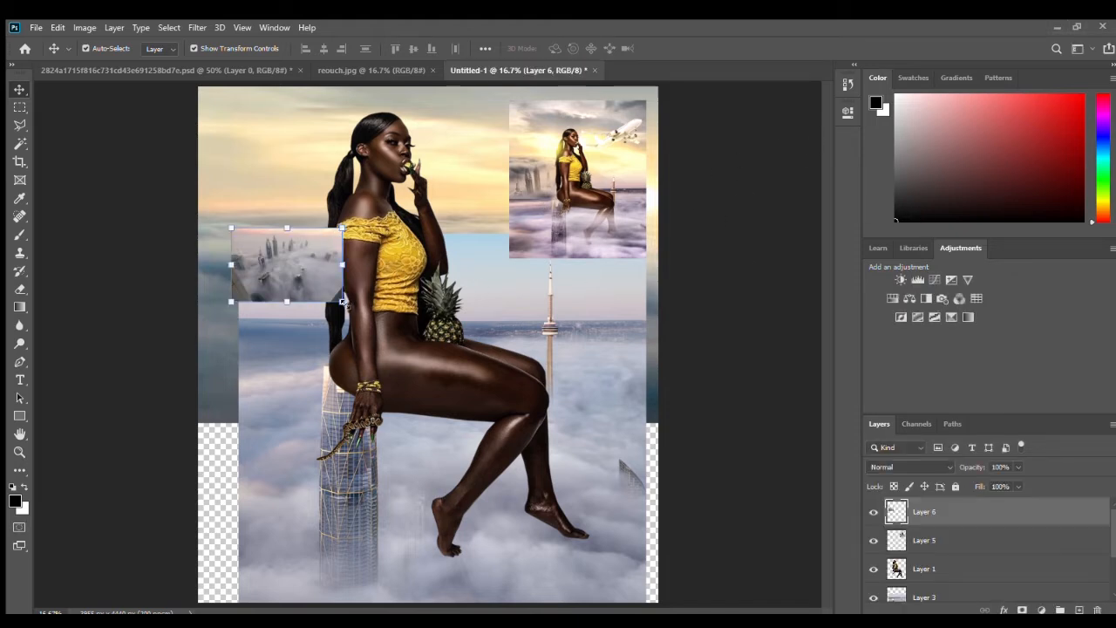
Scale the foggy city image on Layer 6 to about 414.21% and position it across the middle of the canvas.
key(ctrl+t)
drag(694, 489, 746, 525)
drag(506, 267, 449, 208)
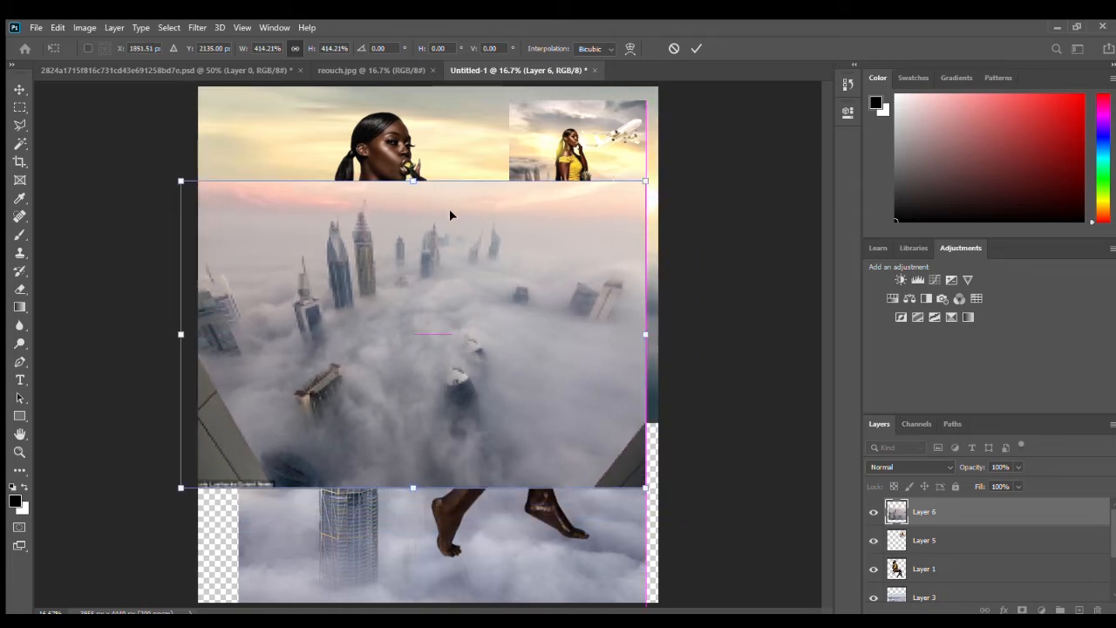
key(Return)
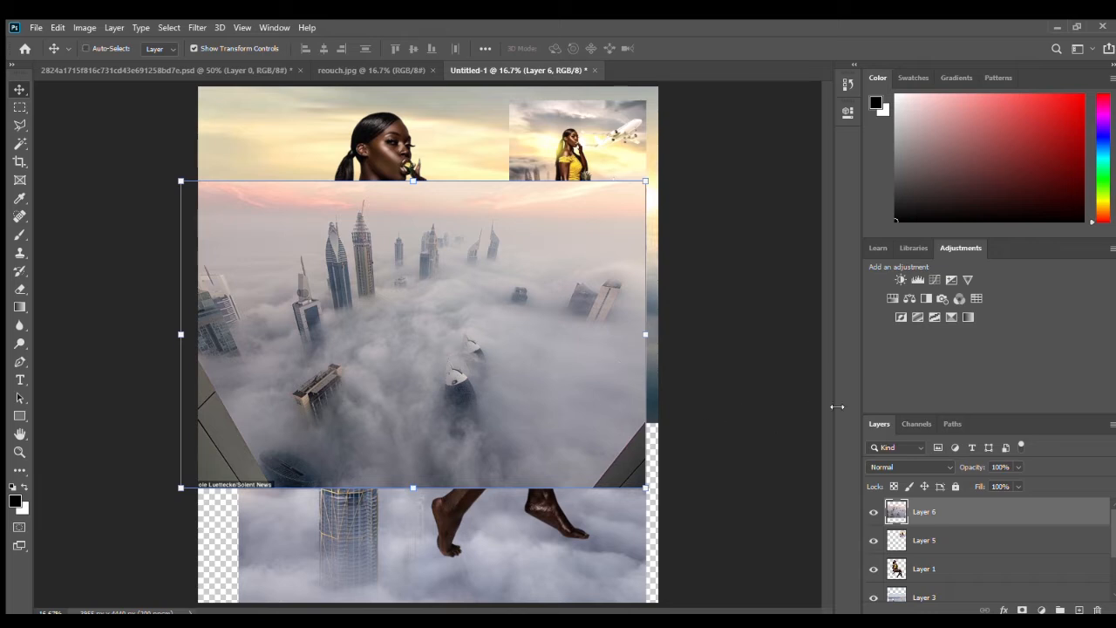
Move the foggy city's Layer 6 down the stack to sit between Layer 1 and Layer 3.
key(ctrl+bracketleft)
key(ctrl+bracketleft)
key(ctrl+bracketleft)
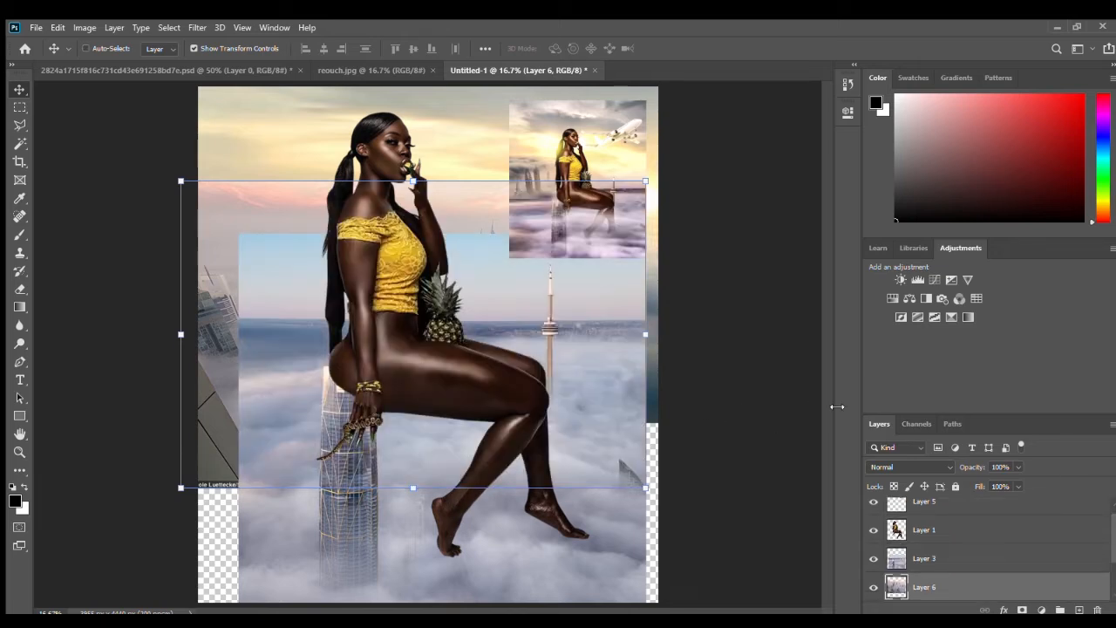
key(ctrl+bracketright)
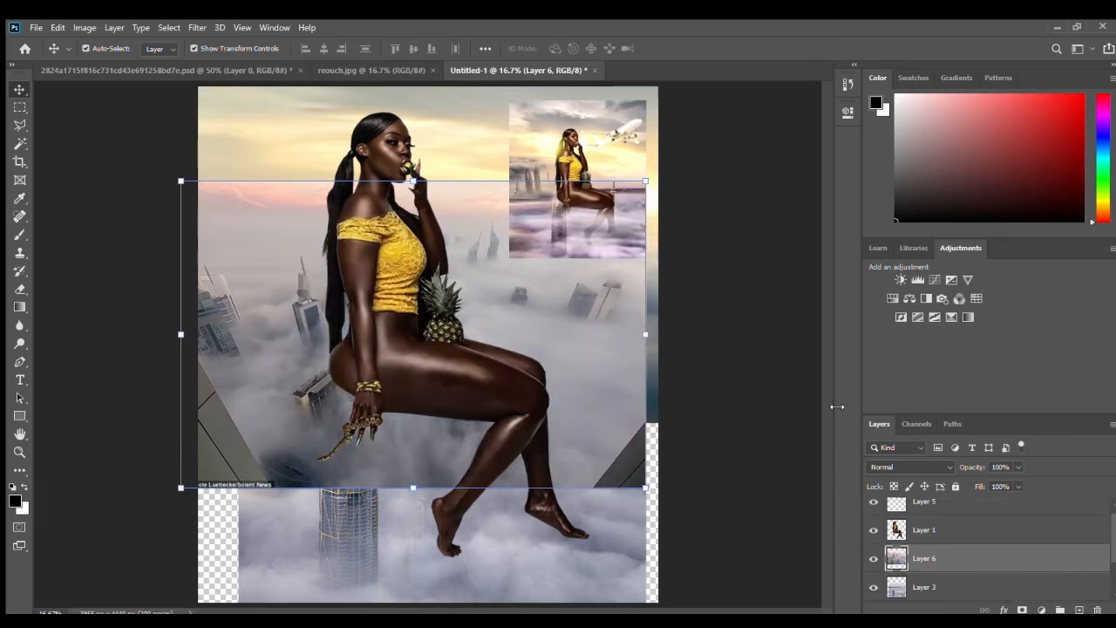
Shift the foggy city image left and slightly down so its tall towers stand behind the woman's back.
drag(580, 301, 541, 297)
click(669, 349)
click(279, 323)
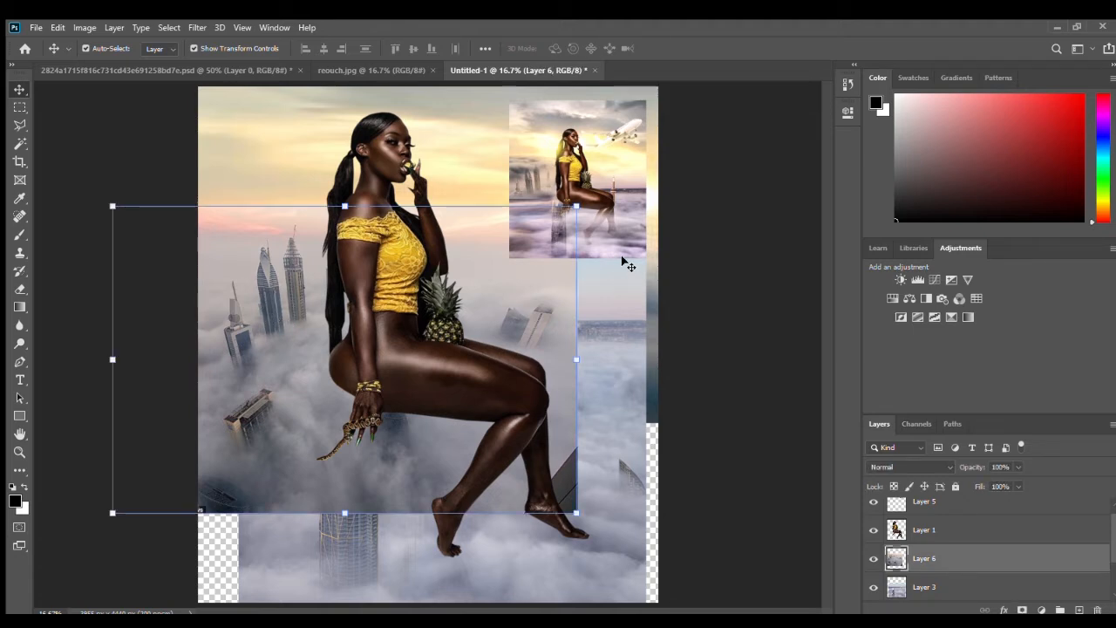
click(698, 262)
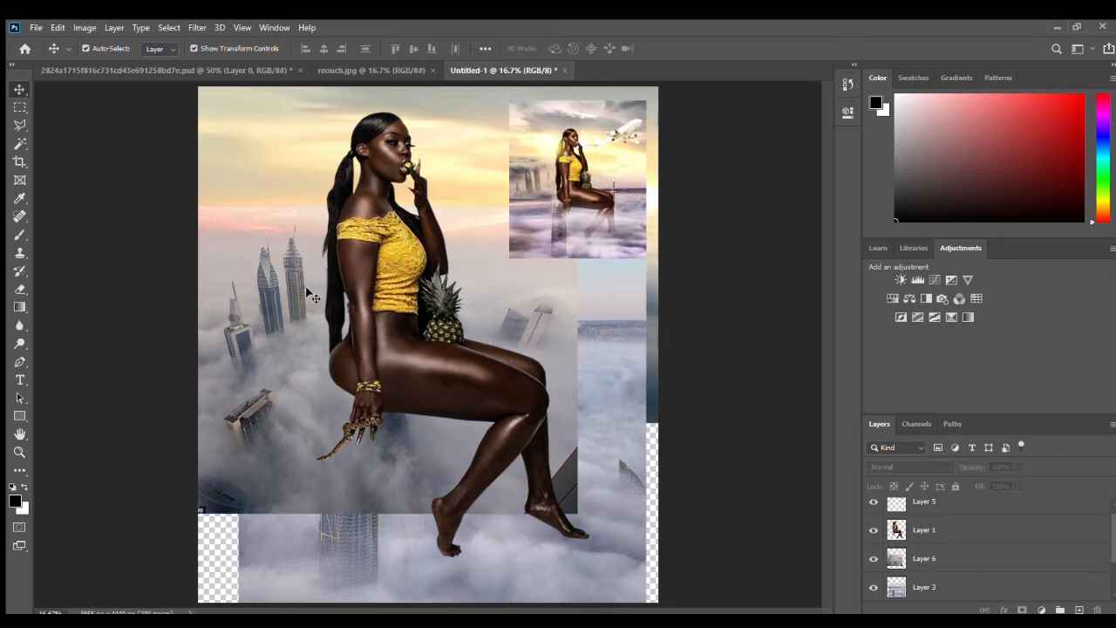
Set up a soft Eraser of about 495 px and add a layer mask to the foggy city's Layer 6.
click(251, 260)
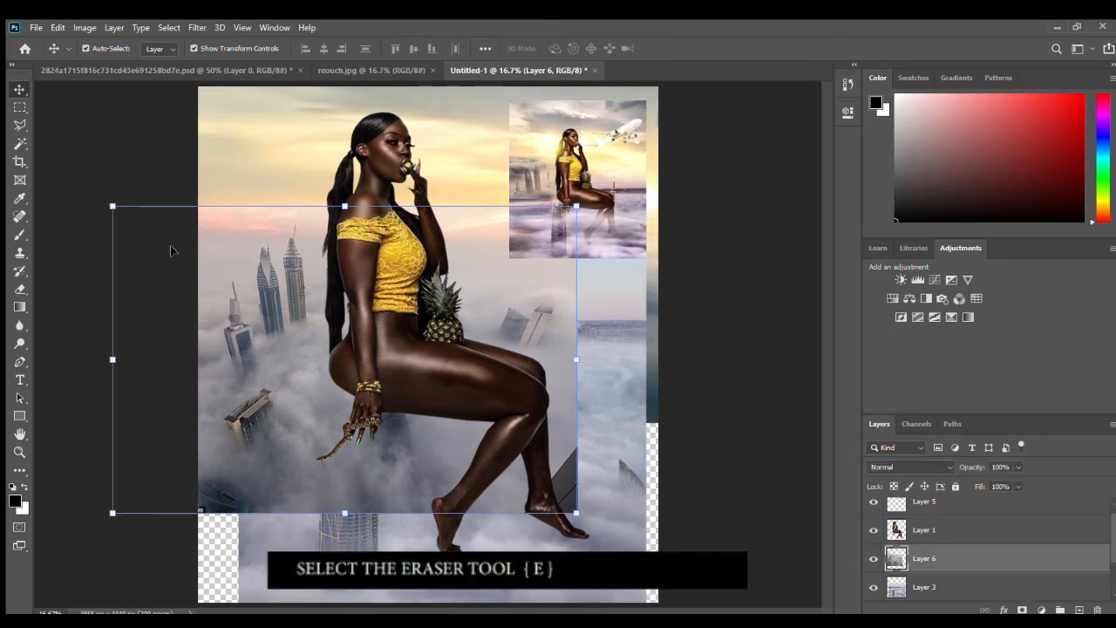
key(e)
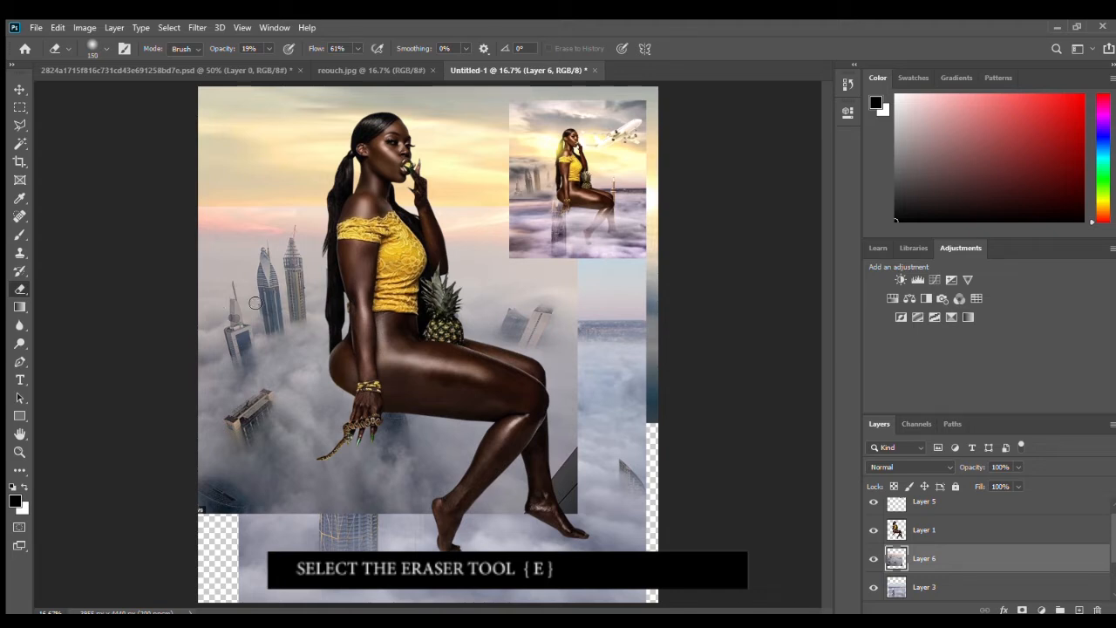
key(bracketright)
key(bracketright)
key(bracketright)
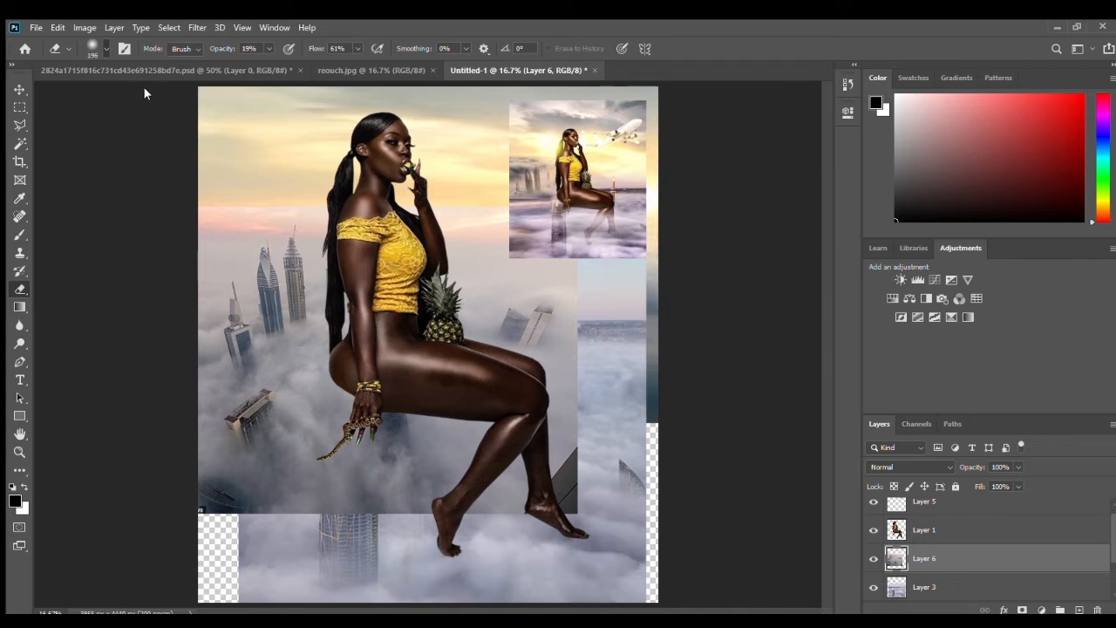
drag(142, 88, 157, 84)
click(1022, 610)
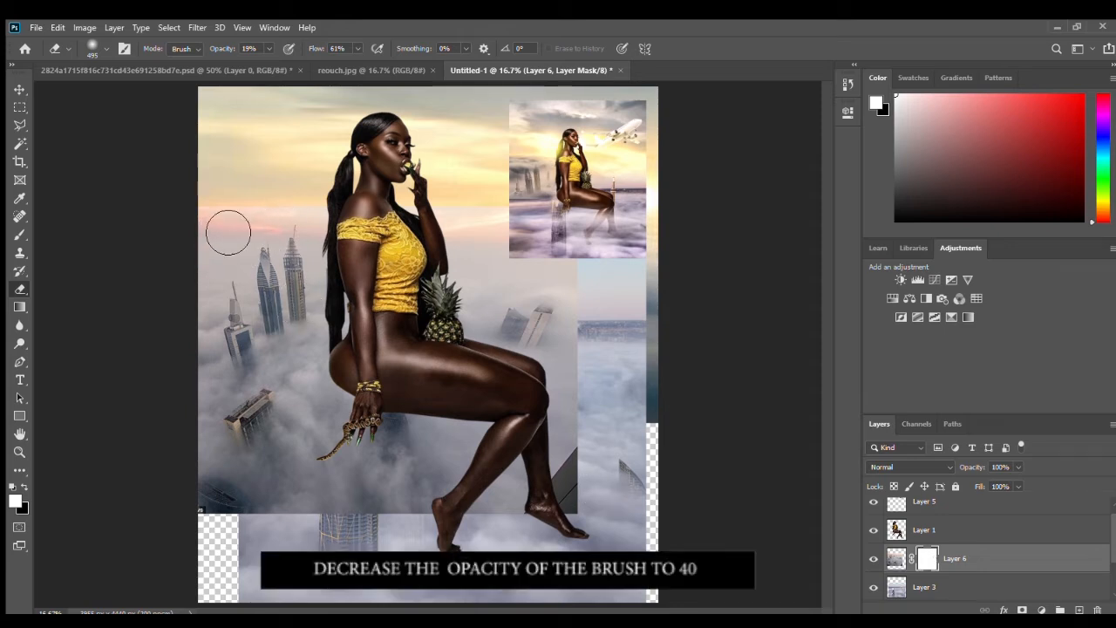
Set the Eraser's opacity to 74% and flow to 100%, with white as foreground and black as background colour.
key(x)
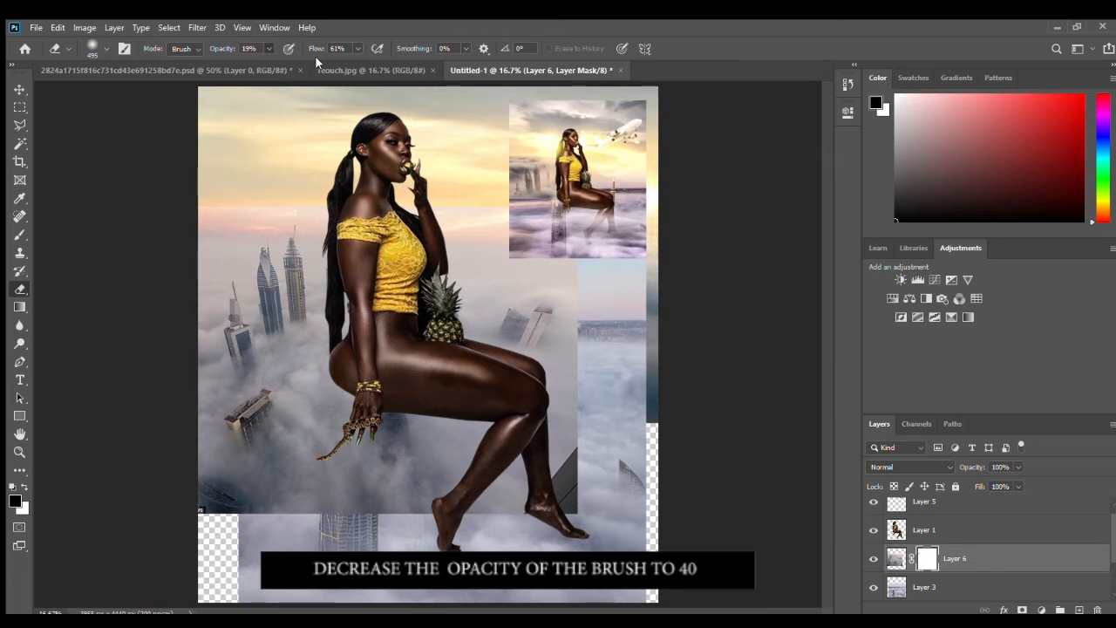
drag(297, 62, 298, 63)
click(236, 243)
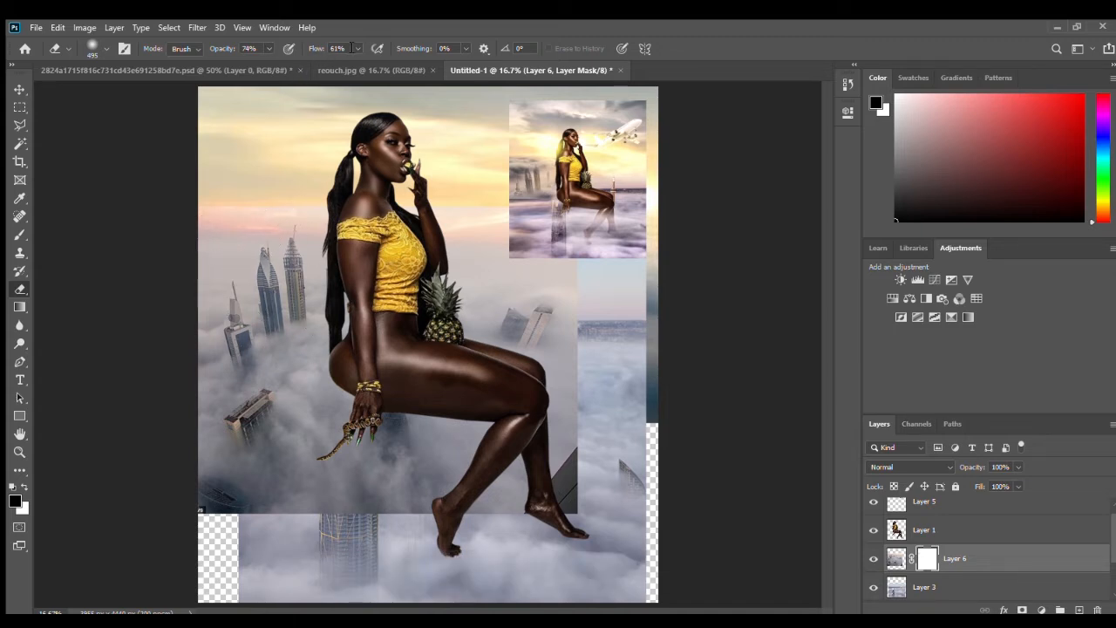
drag(357, 50, 379, 70)
key(z)
key(x)
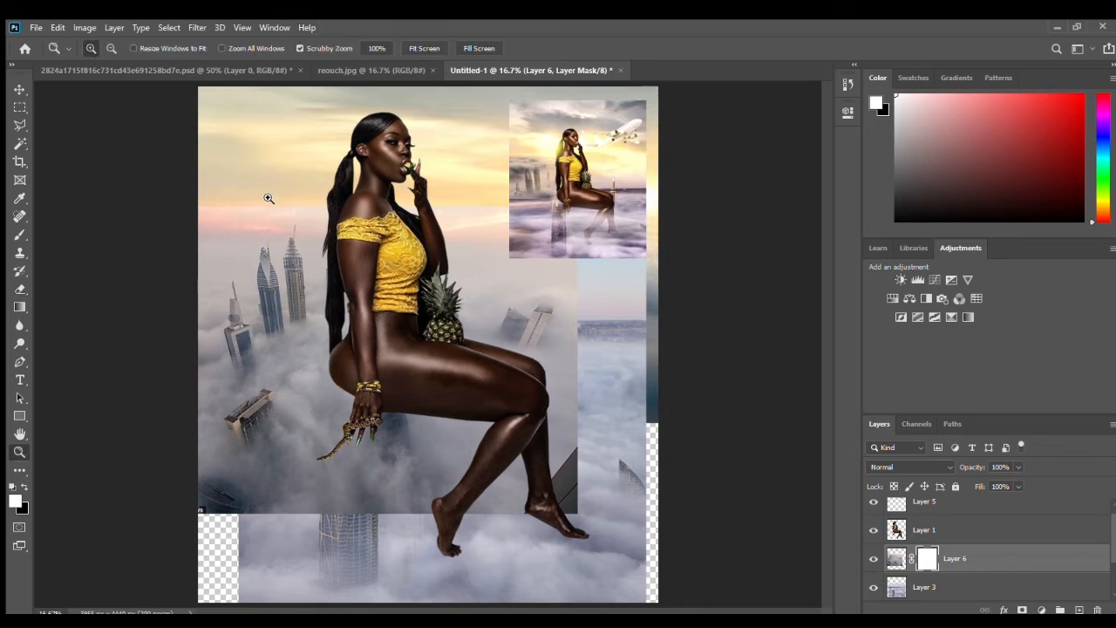
key(e)
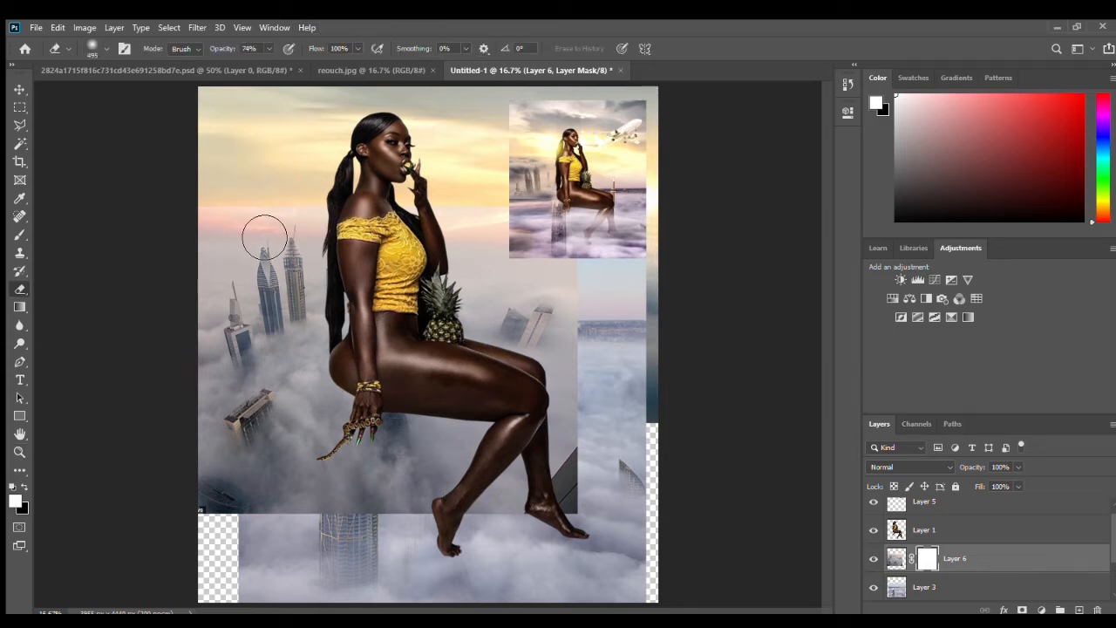
Erase the upper sky, right side and lower part of Layer 6 on its mask, keeping the towers behind the woman.
mouse_move(255, 223)
mouse_down()
mouse_move(339, 217)
mouse_move(210, 226)
mouse_move(222, 237)
mouse_move(306, 219)
mouse_move(289, 218)
mouse_move(381, 229)
mouse_move(501, 220)
mouse_move(576, 255)
mouse_move(593, 290)
mouse_move(530, 228)
mouse_move(555, 240)
mouse_move(492, 241)
mouse_move(472, 261)
mouse_move(506, 257)
mouse_move(550, 278)
mouse_move(503, 251)
mouse_move(522, 243)
mouse_move(540, 256)
mouse_move(490, 241)
mouse_move(548, 333)
mouse_move(568, 322)
mouse_move(586, 283)
mouse_move(578, 273)
mouse_move(508, 289)
mouse_move(469, 280)
mouse_move(569, 288)
mouse_move(528, 269)
mouse_move(571, 312)
mouse_move(556, 312)
mouse_move(558, 295)
mouse_move(576, 324)
mouse_move(590, 312)
mouse_move(593, 336)
mouse_move(533, 330)
mouse_move(510, 275)
mouse_move(493, 325)
mouse_up()
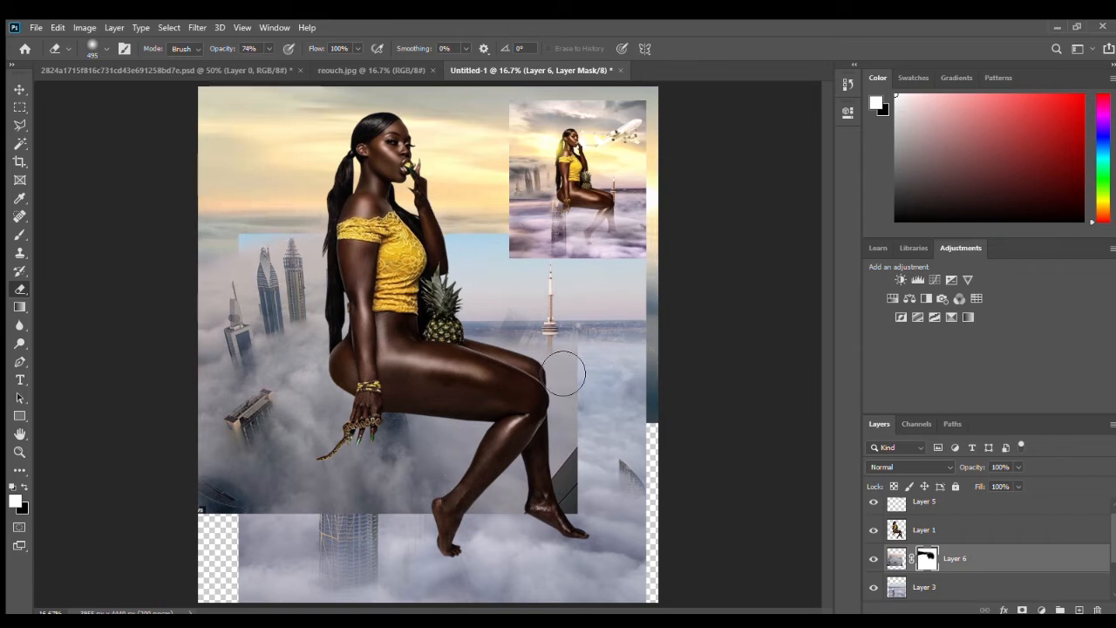
mouse_move(199, 488)
mouse_down()
mouse_move(387, 500)
mouse_move(191, 500)
mouse_move(393, 533)
mouse_move(321, 502)
mouse_move(601, 496)
mouse_move(509, 509)
mouse_move(553, 520)
mouse_move(405, 515)
mouse_up()
mouse_move(406, 515)
mouse_down()
mouse_move(511, 532)
mouse_move(601, 468)
mouse_move(504, 446)
mouse_move(582, 410)
mouse_move(591, 375)
mouse_move(592, 434)
mouse_move(567, 380)
mouse_move(489, 395)
mouse_move(416, 436)
mouse_move(303, 470)
mouse_move(163, 456)
mouse_move(327, 432)
mouse_move(228, 432)
mouse_move(341, 425)
mouse_move(172, 444)
mouse_up()
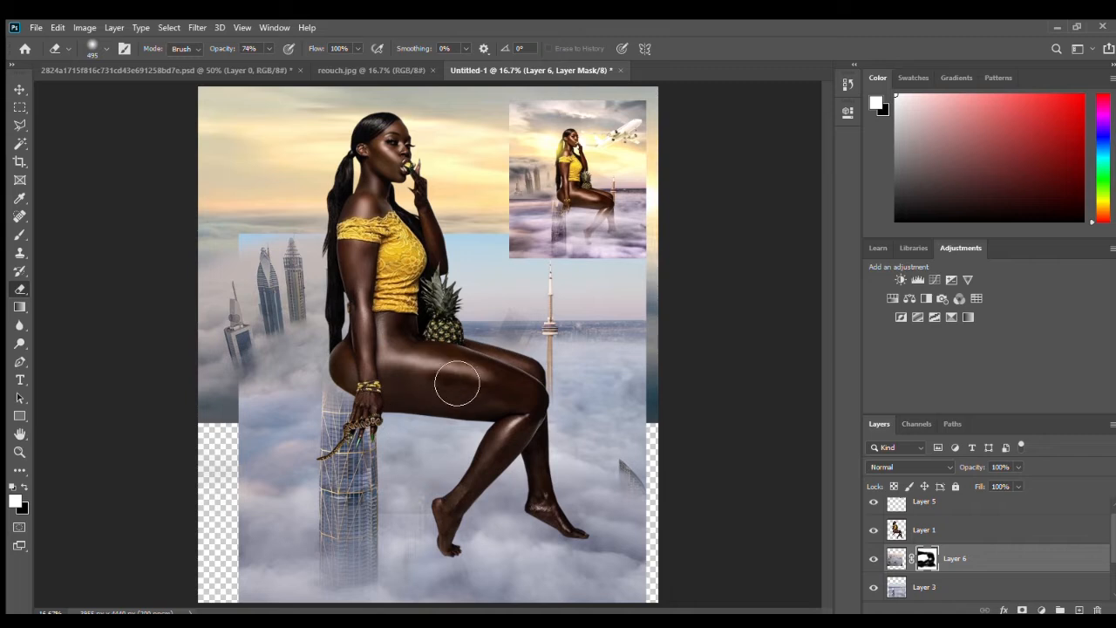
Enlarge the masked towers on Layer 6 to about 119.83% and shift them slightly up and left.
click(17, 90)
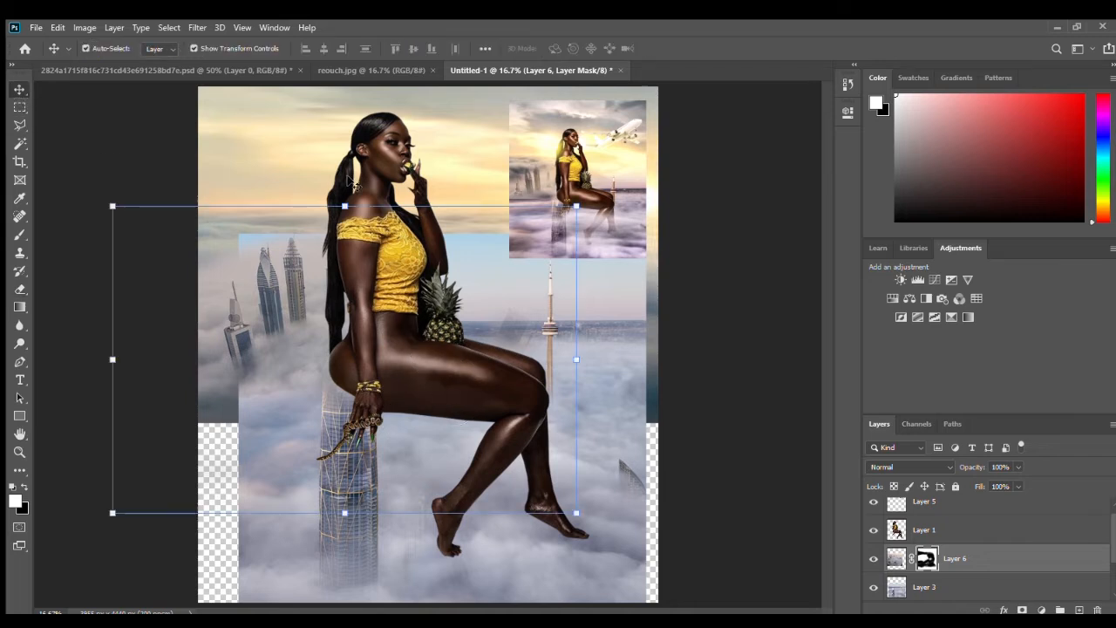
drag(576, 514, 667, 573)
drag(285, 295, 233, 276)
key(Return)
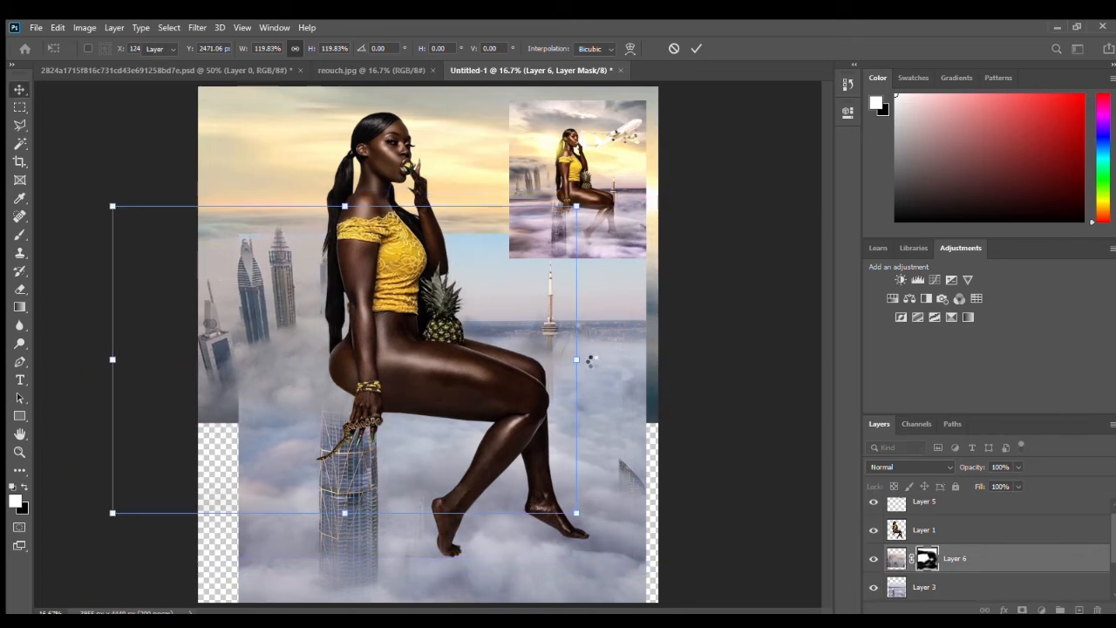
key(e)
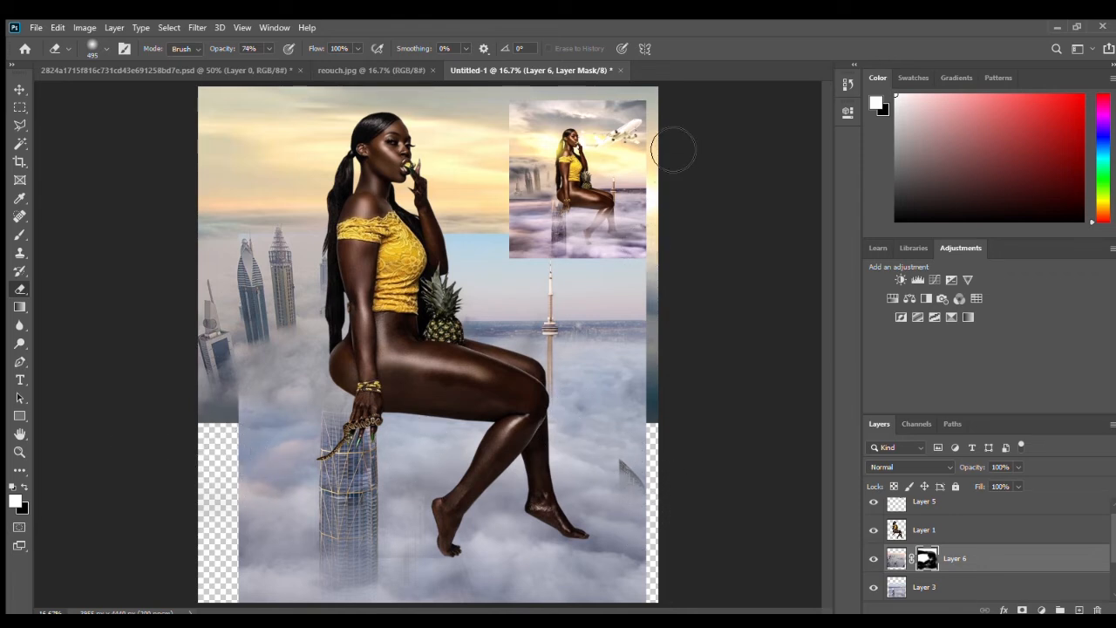
key(v)
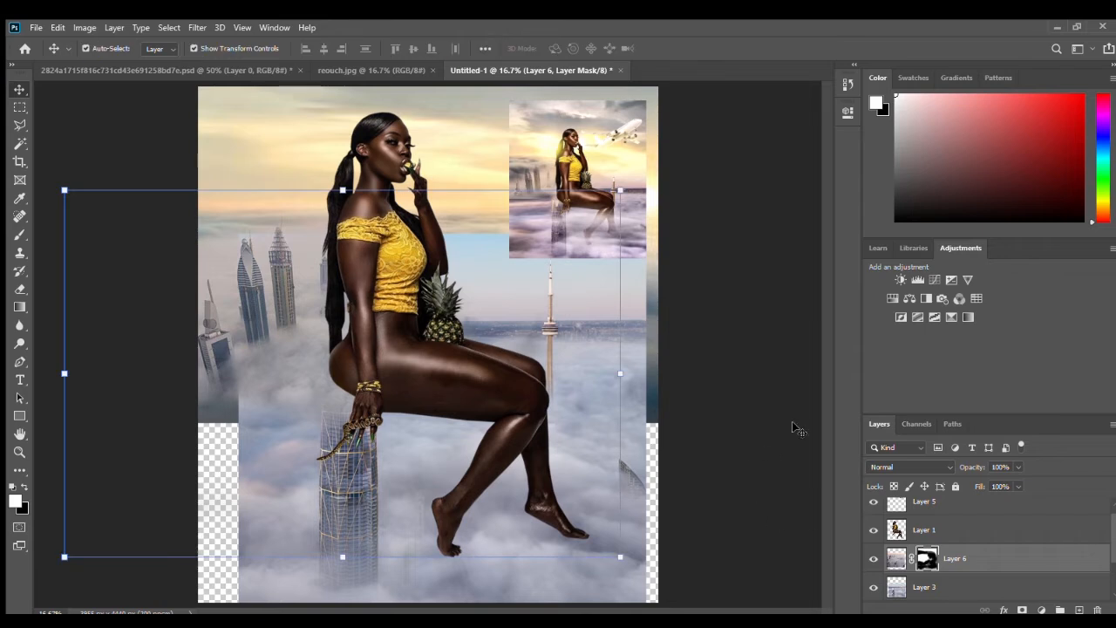
click(750, 372)
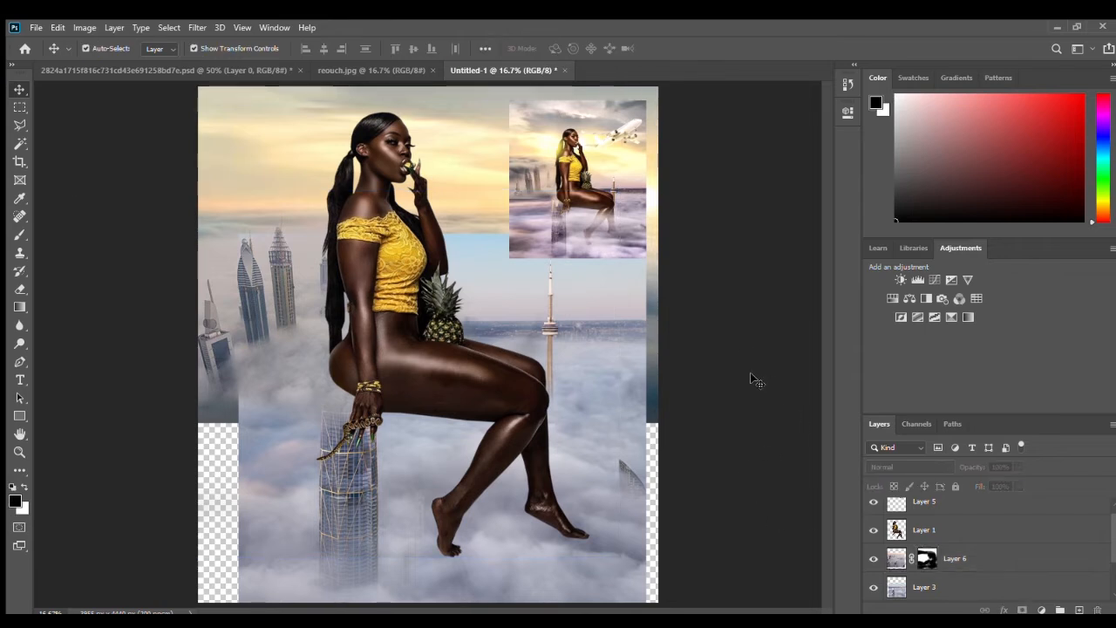
Add a layer mask to the sunset's Layer 4 and erase its dark lower edges on both sides.
click(478, 112)
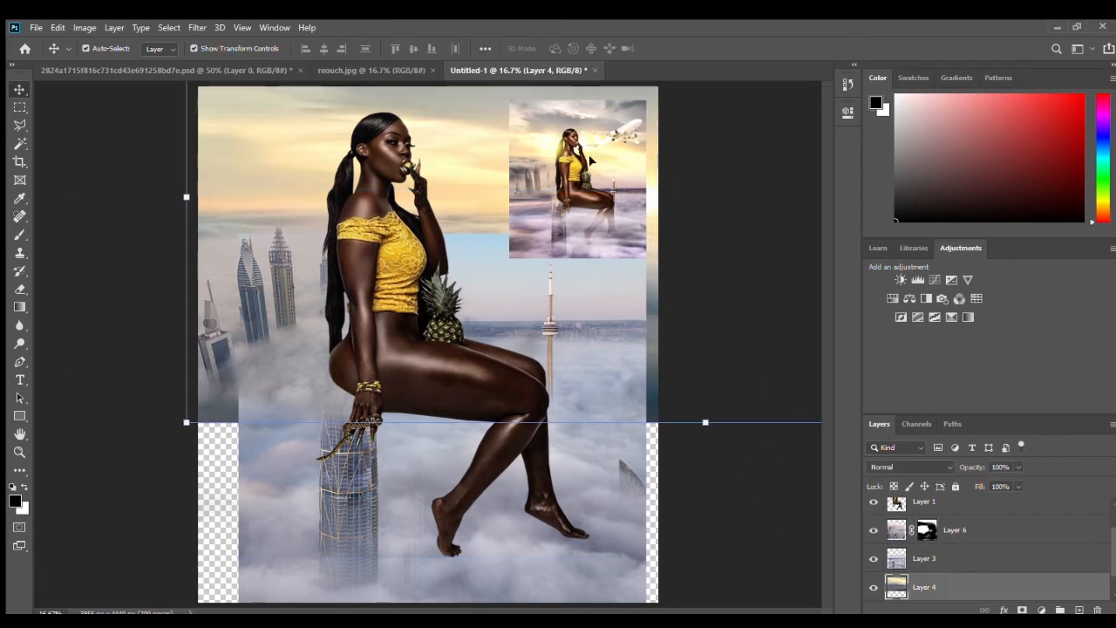
key(e)
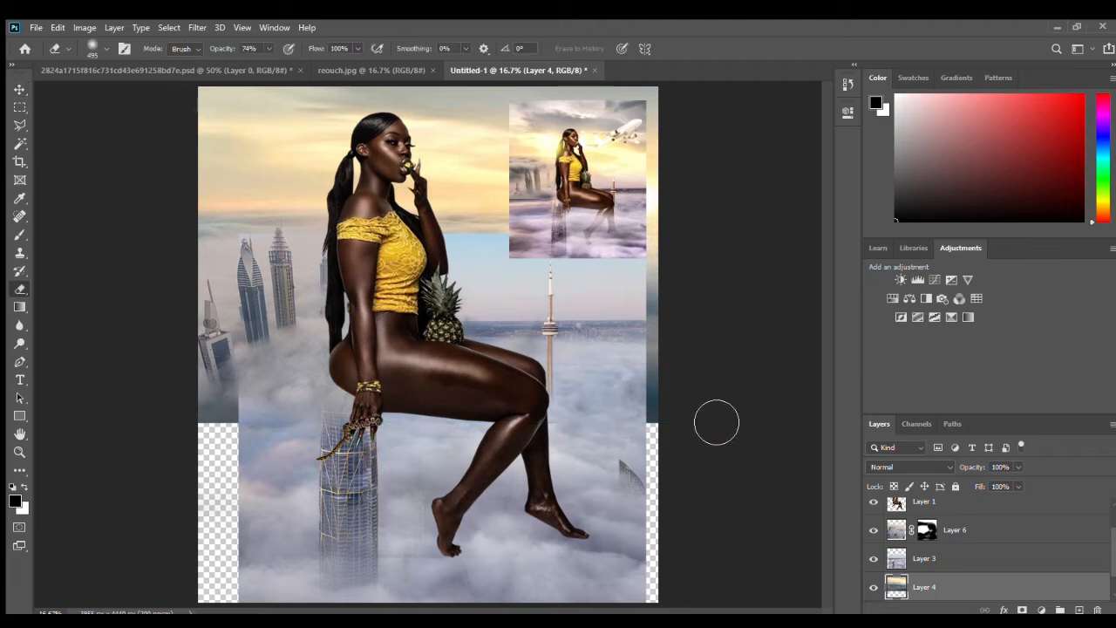
click(1022, 609)
mouse_move(653, 436)
mouse_down()
mouse_move(653, 397)
mouse_move(680, 344)
mouse_move(668, 272)
mouse_up()
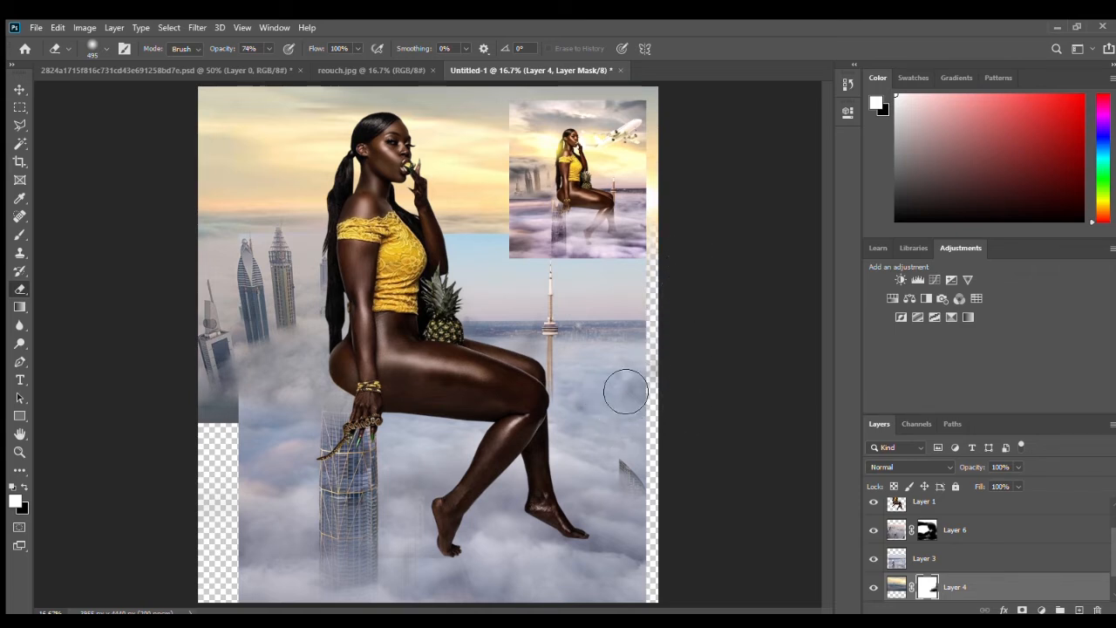
mouse_move(224, 436)
mouse_down()
mouse_move(234, 405)
mouse_move(145, 398)
mouse_up()
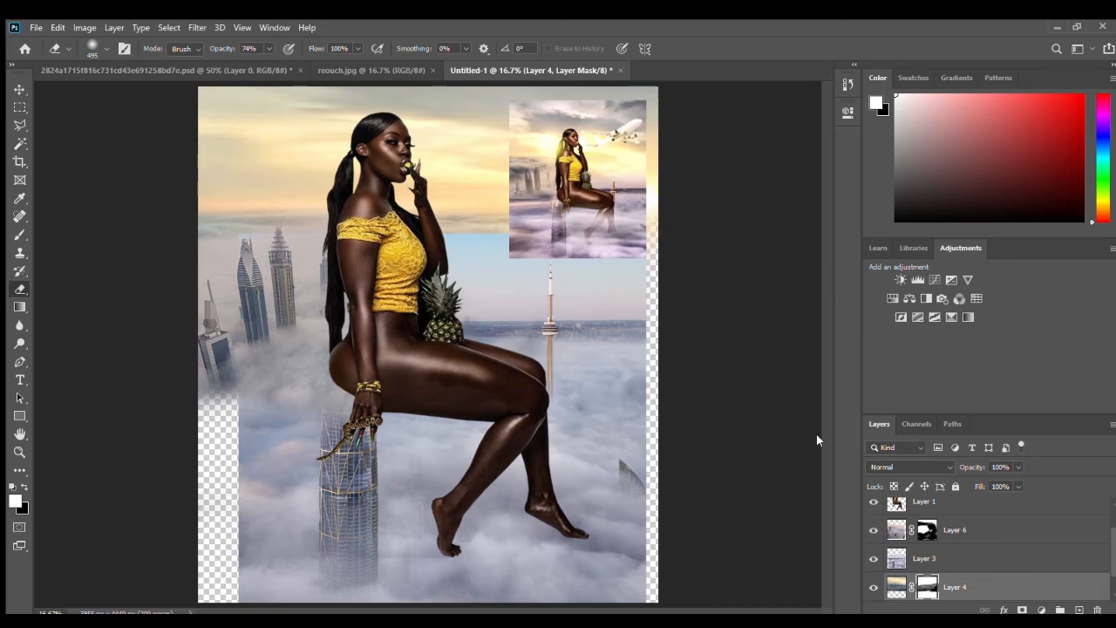
Add a layer mask to the skyline's Layer 3 and erase its blue sky above the horizon.
click(951, 560)
key(x)
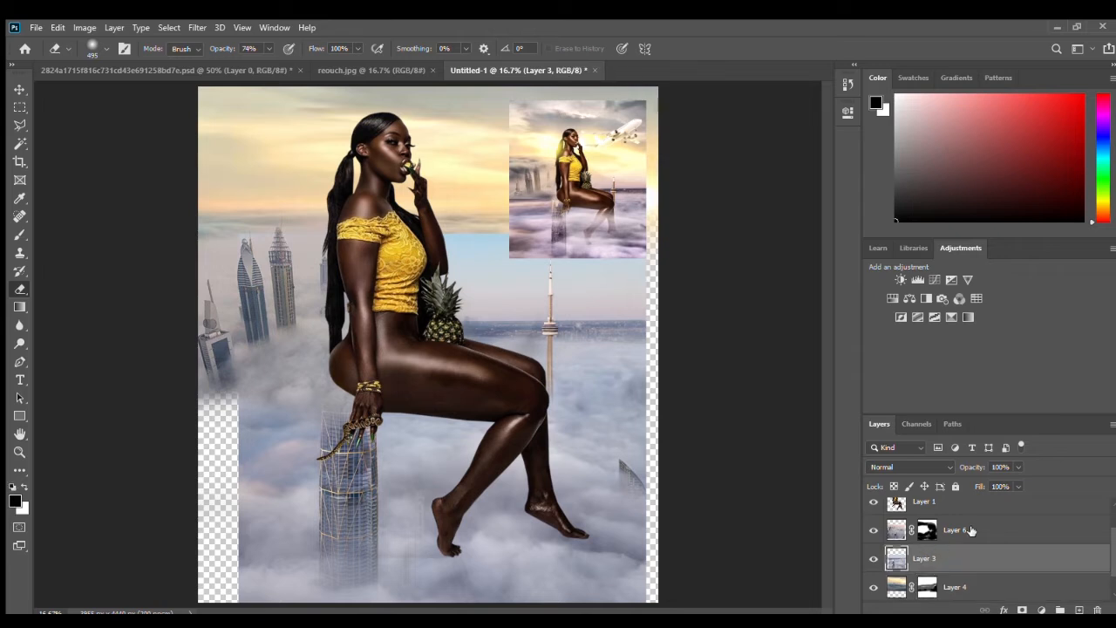
scroll(951, 560, up, 1)
click(951, 553)
click(1041, 609)
key(x)
mouse_move(471, 265)
mouse_down()
mouse_move(689, 271)
mouse_move(482, 295)
mouse_move(473, 268)
mouse_move(525, 263)
mouse_move(483, 273)
mouse_up()
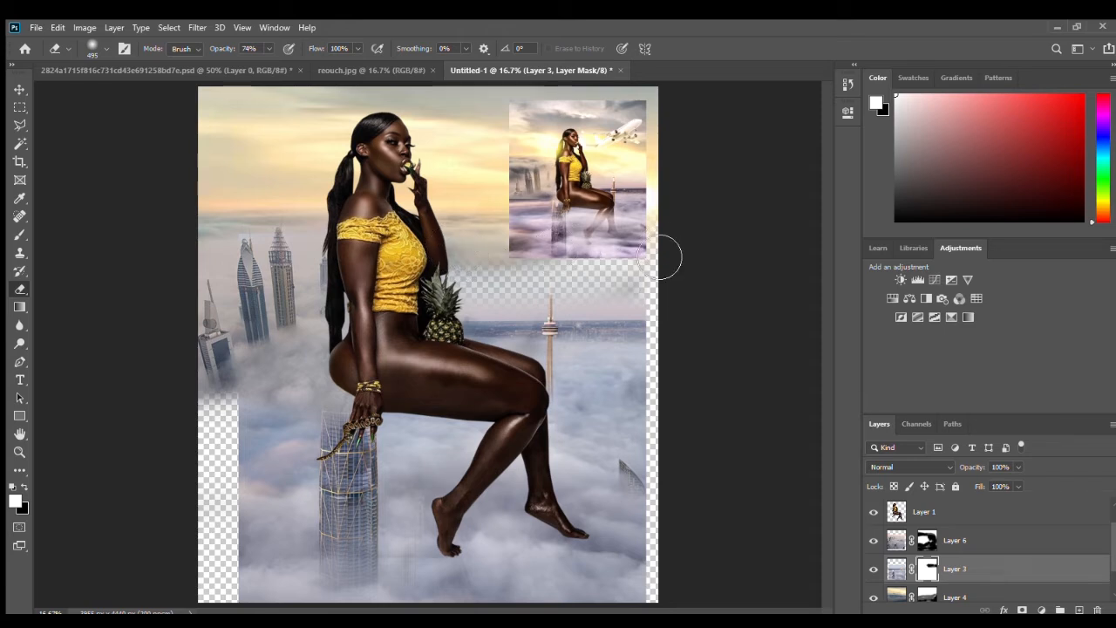
Paint back the erased sunset on Layer 4's mask in the transparent gap above the tower horizon.
click(19, 89)
click(440, 143)
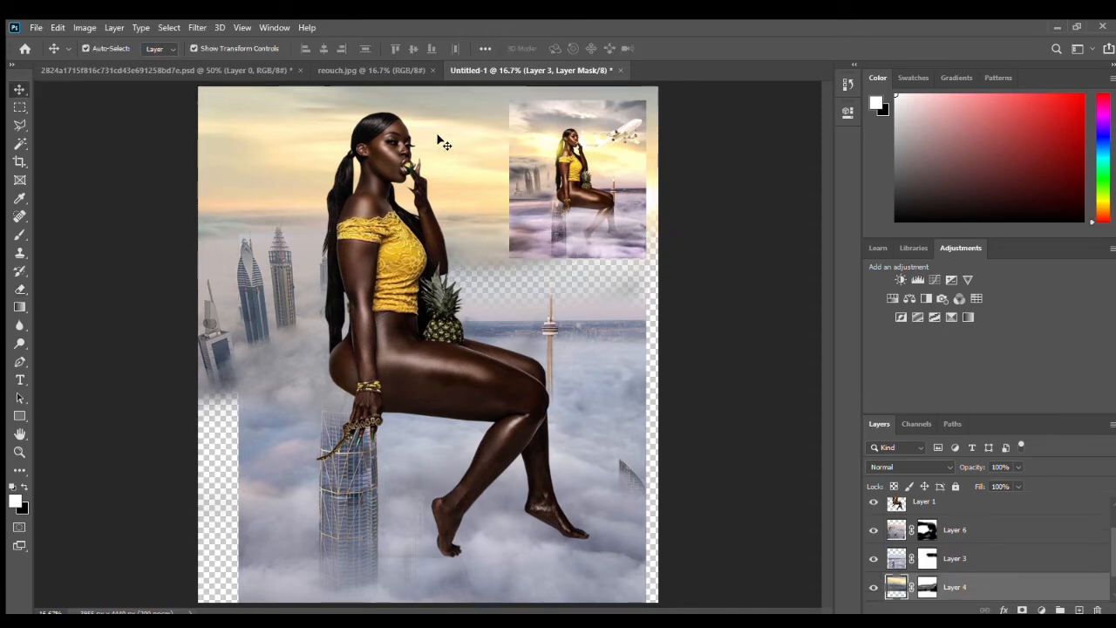
click(739, 479)
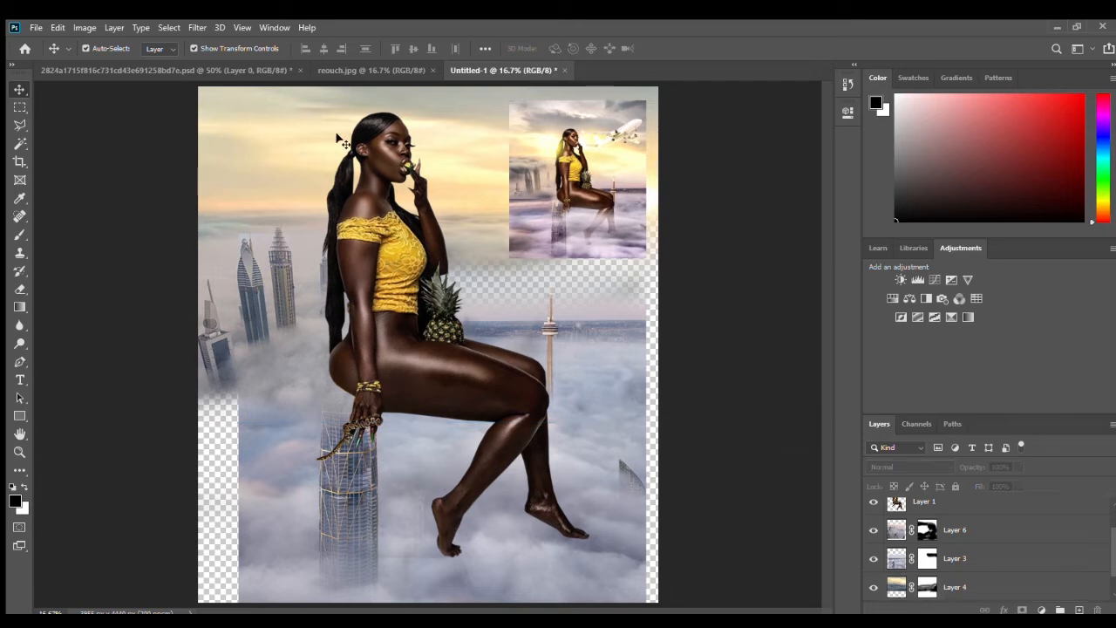
click(479, 144)
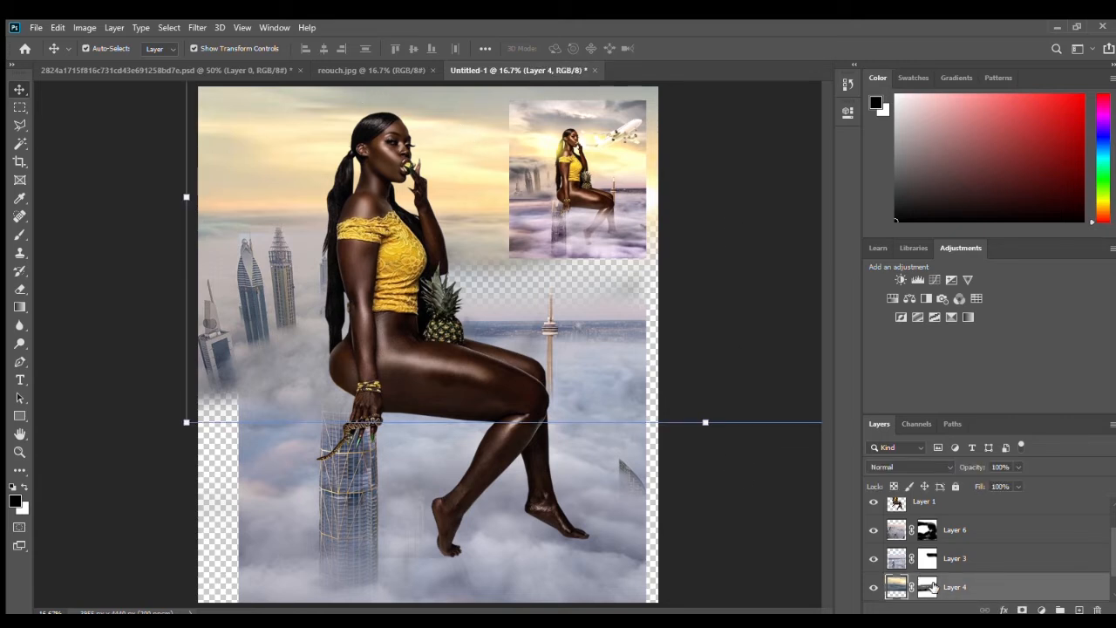
click(927, 587)
key(x)
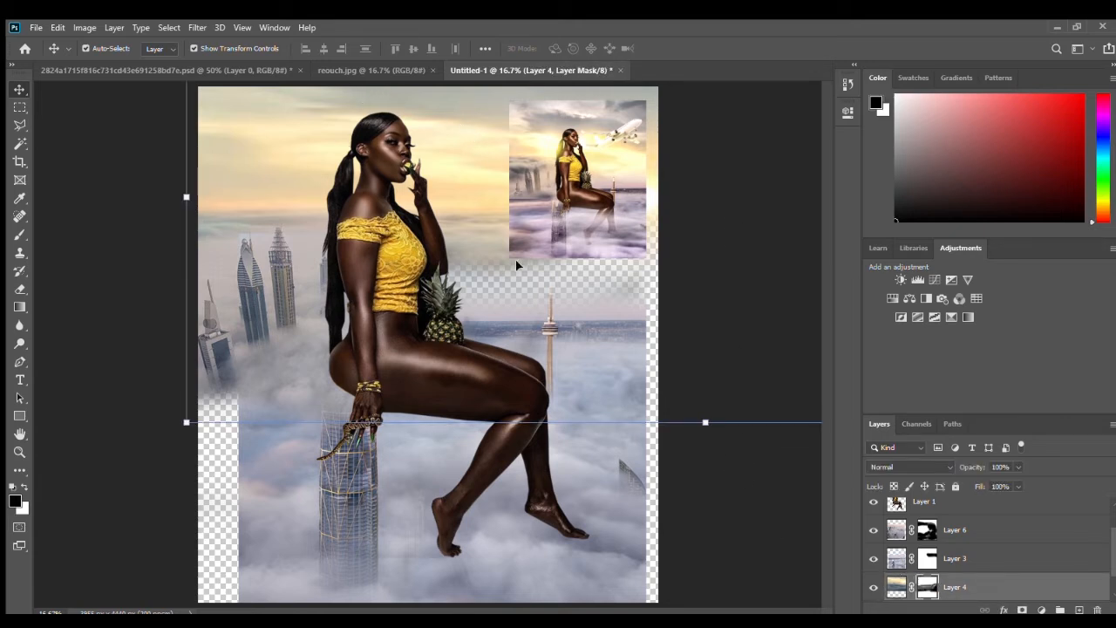
key(e)
mouse_move(555, 293)
mouse_down()
mouse_move(483, 289)
mouse_move(615, 286)
mouse_move(562, 258)
mouse_move(665, 296)
mouse_move(631, 325)
mouse_move(655, 296)
mouse_move(609, 268)
mouse_move(637, 287)
mouse_move(503, 289)
mouse_move(592, 259)
mouse_up()
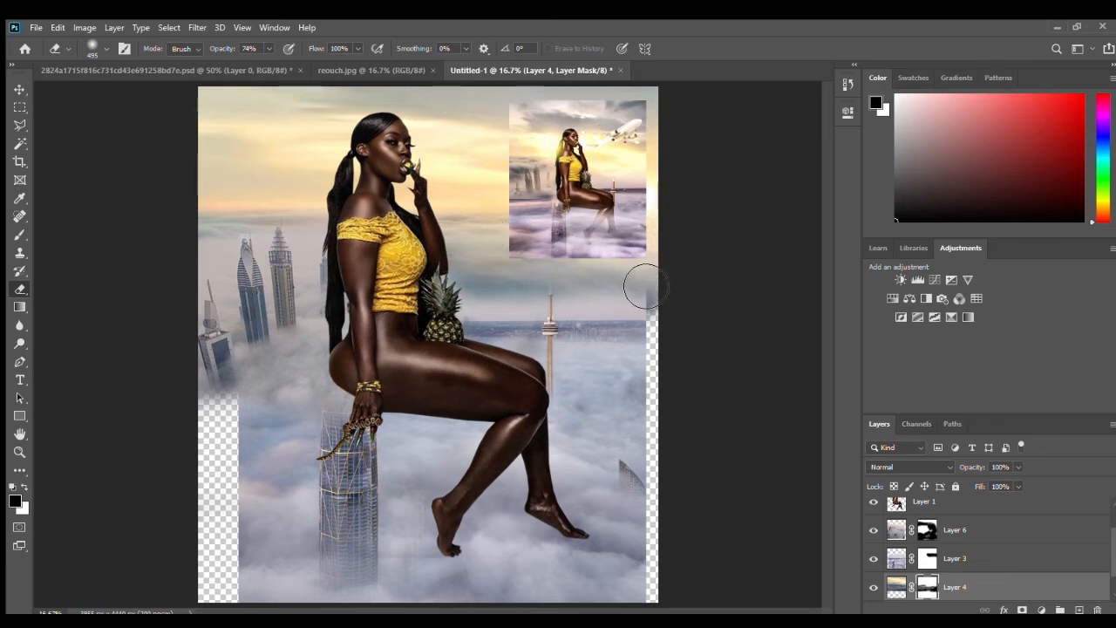
click(20, 89)
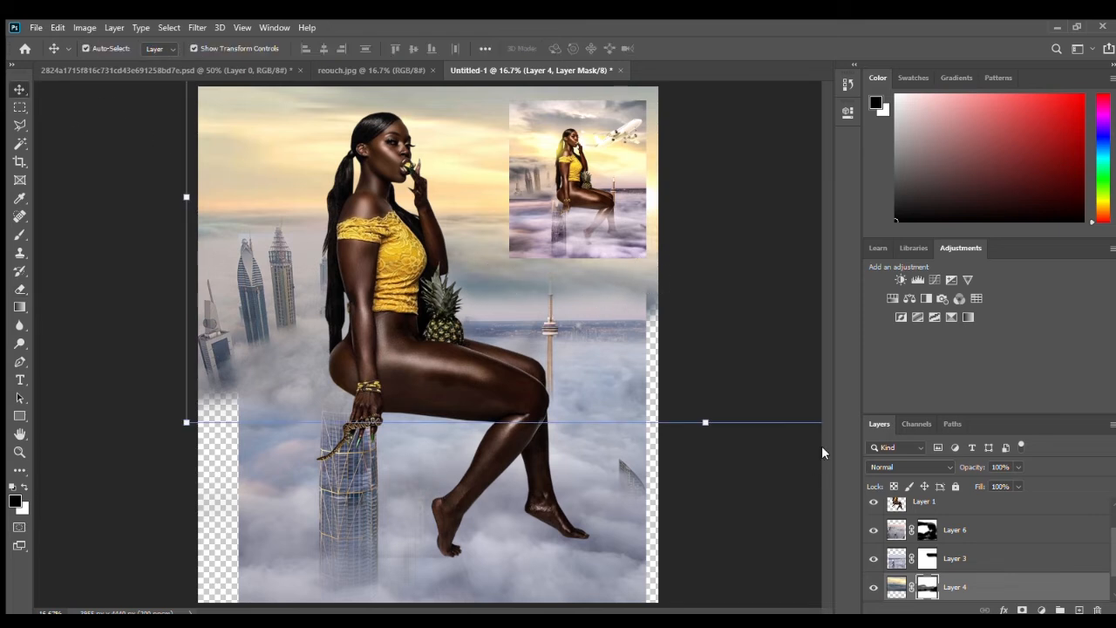
click(731, 514)
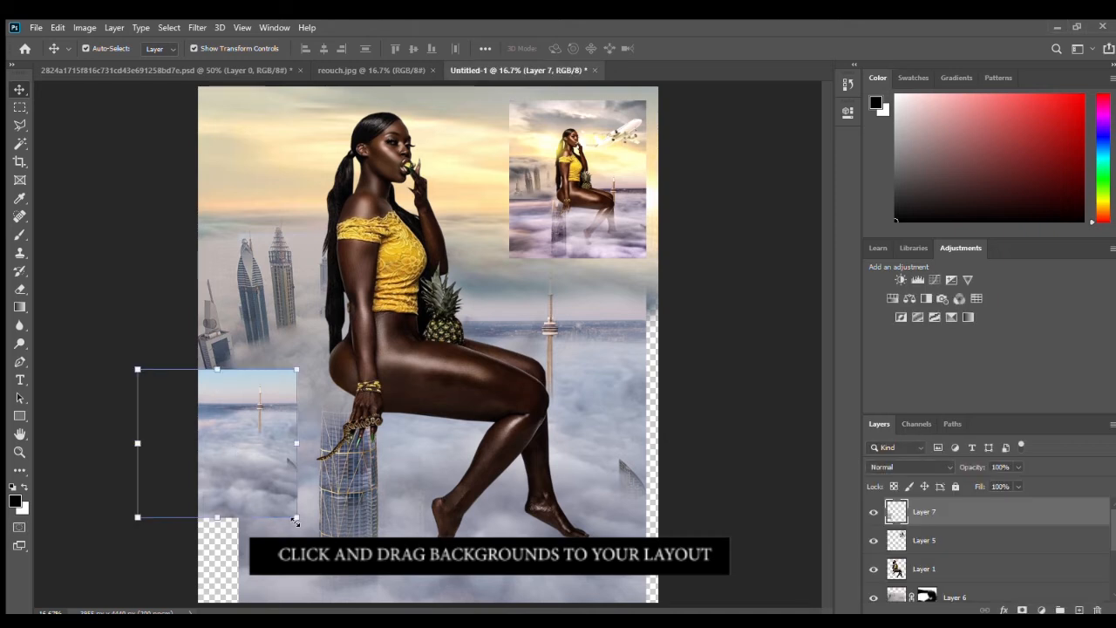
Flip the foggy skyline on Layer 7 horizontally and enlarge it to about 246.69% across the lower left of the image.
drag(297, 517, 444, 519)
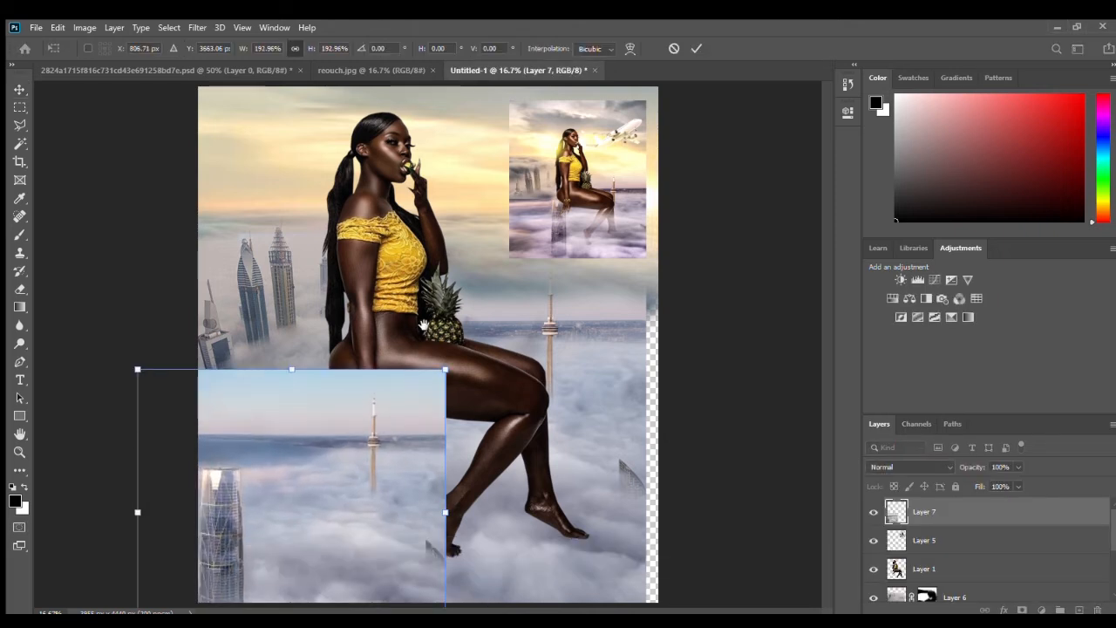
drag(446, 373, 476, 320)
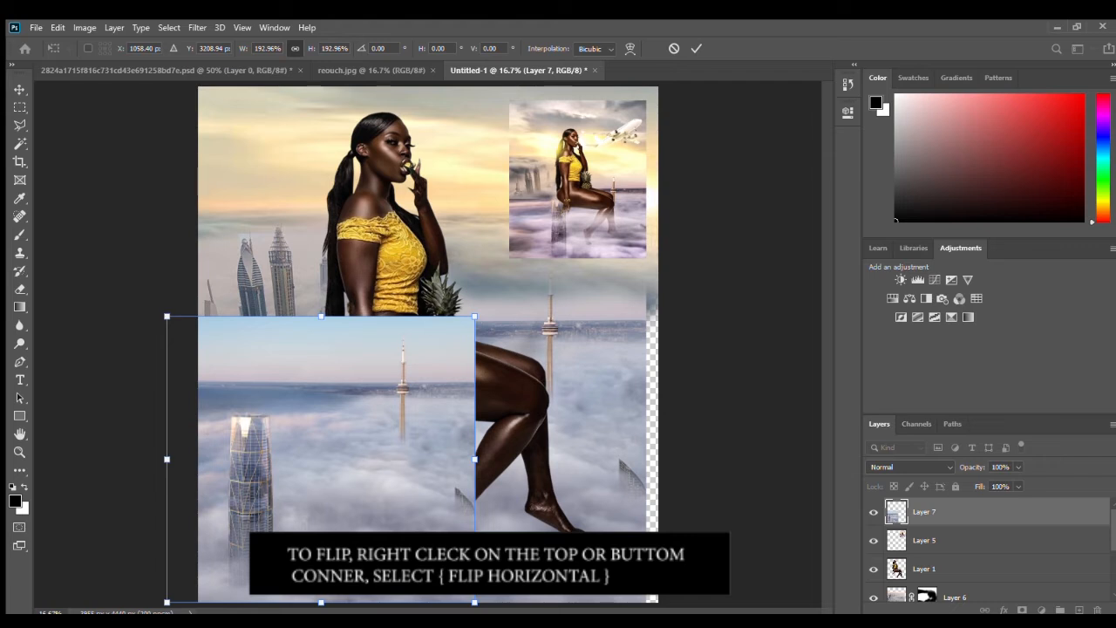
key(h)
mouse_move(345, 462)
mouse_down()
mouse_move(395, 446)
mouse_move(353, 479)
mouse_up()
drag(495, 336, 583, 253)
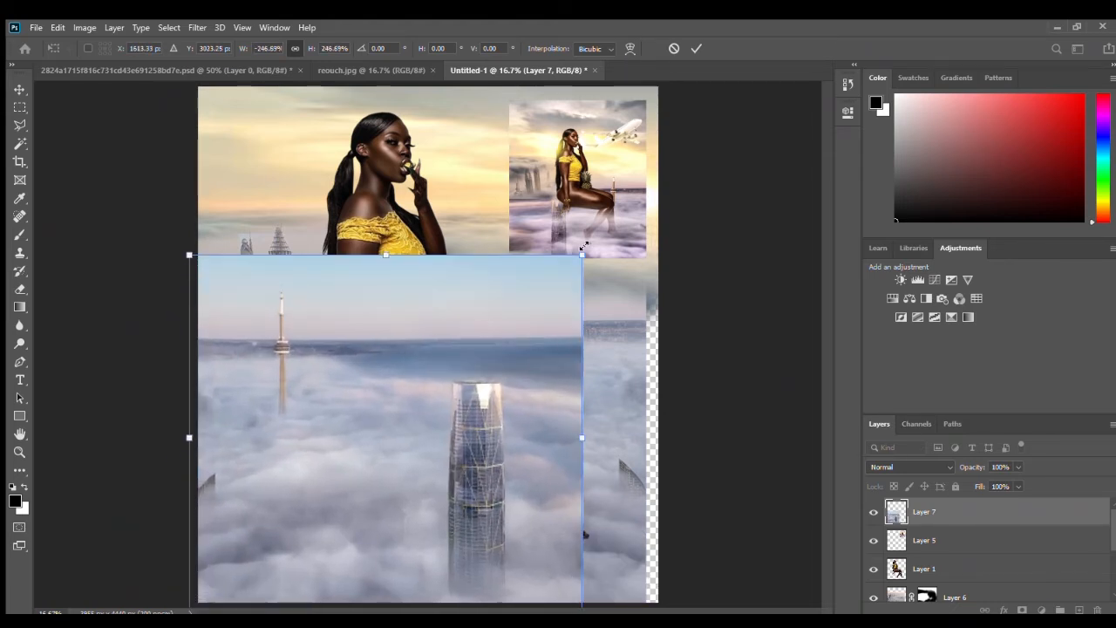
key(Return)
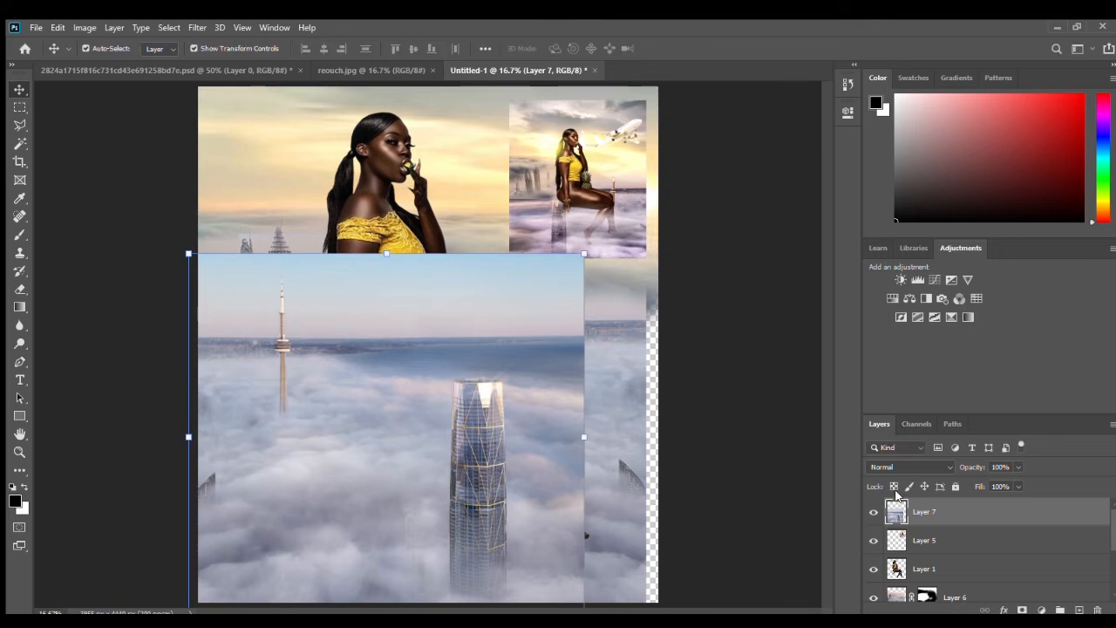
Move Layer 7 down the stack between Layer 3 and Layer 4.
drag(986, 531, 982, 583)
scroll(952, 569, down, 1)
click(952, 570)
drag(950, 514, 943, 591)
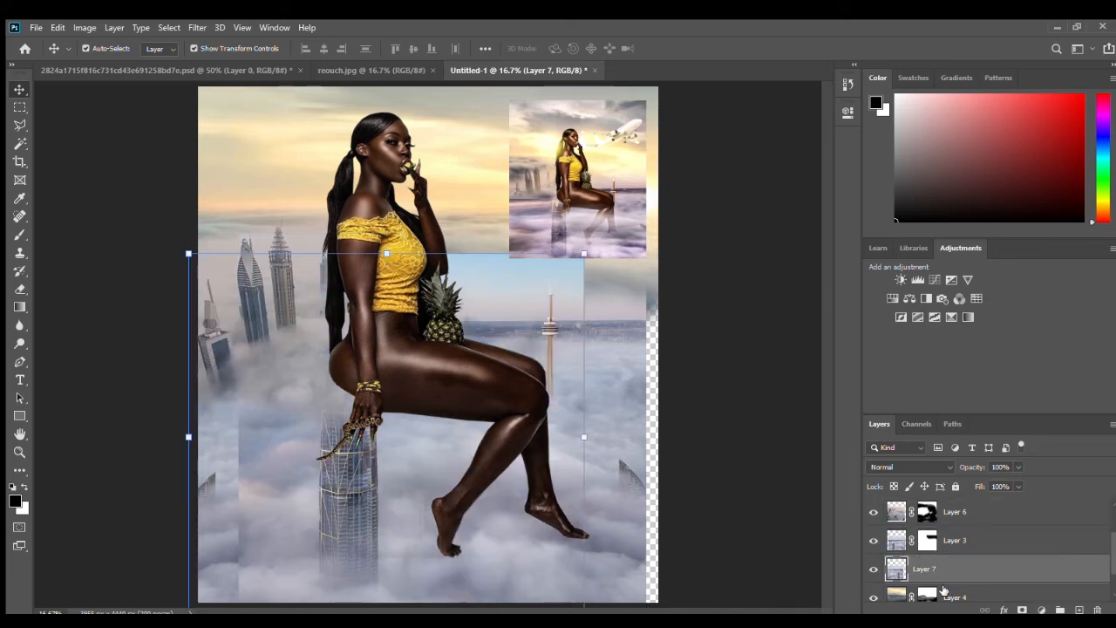
Erase the hard left edge of the skyline on Layer 3's mask to blend it into Layer 7's fog.
click(351, 488)
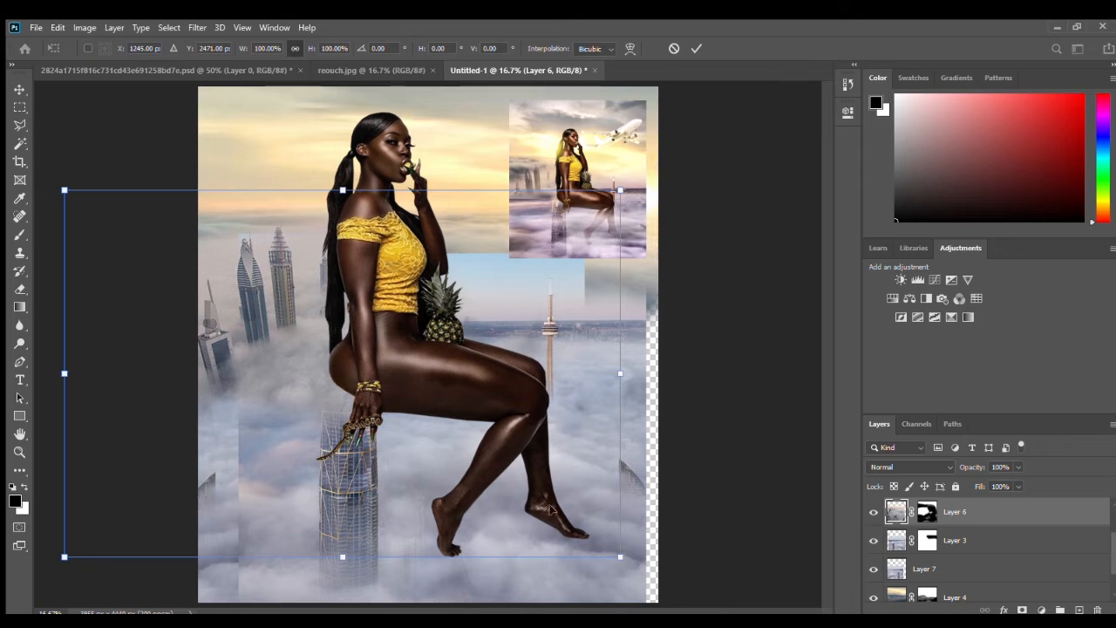
click(742, 496)
click(277, 547)
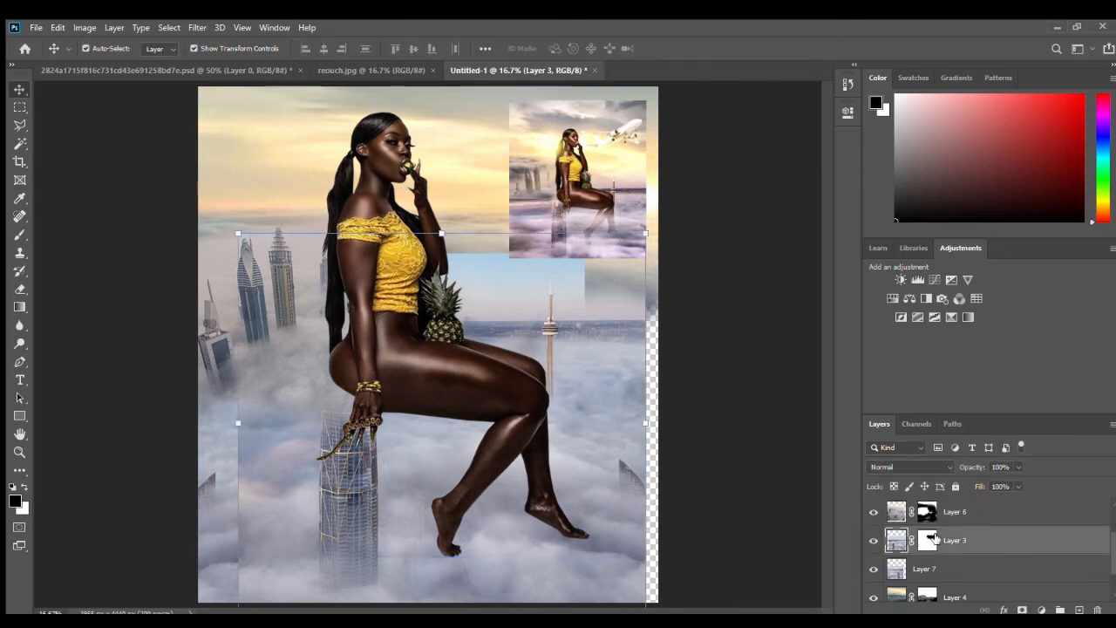
click(927, 540)
key(e)
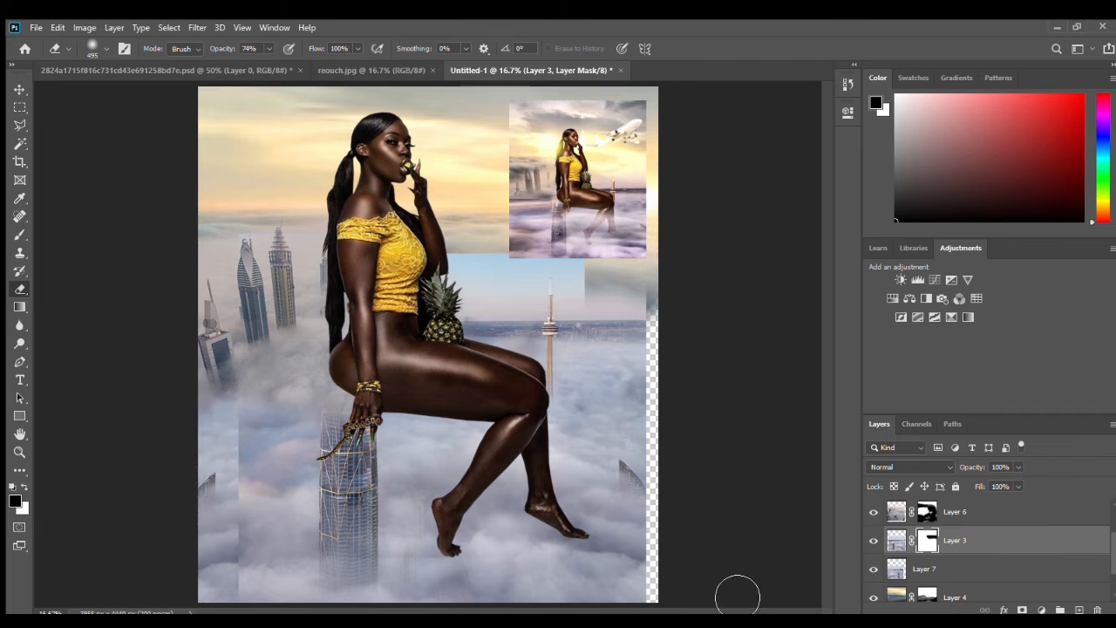
key(x)
mouse_move(237, 475)
mouse_down()
mouse_move(271, 470)
mouse_move(277, 547)
mouse_move(249, 598)
mouse_up()
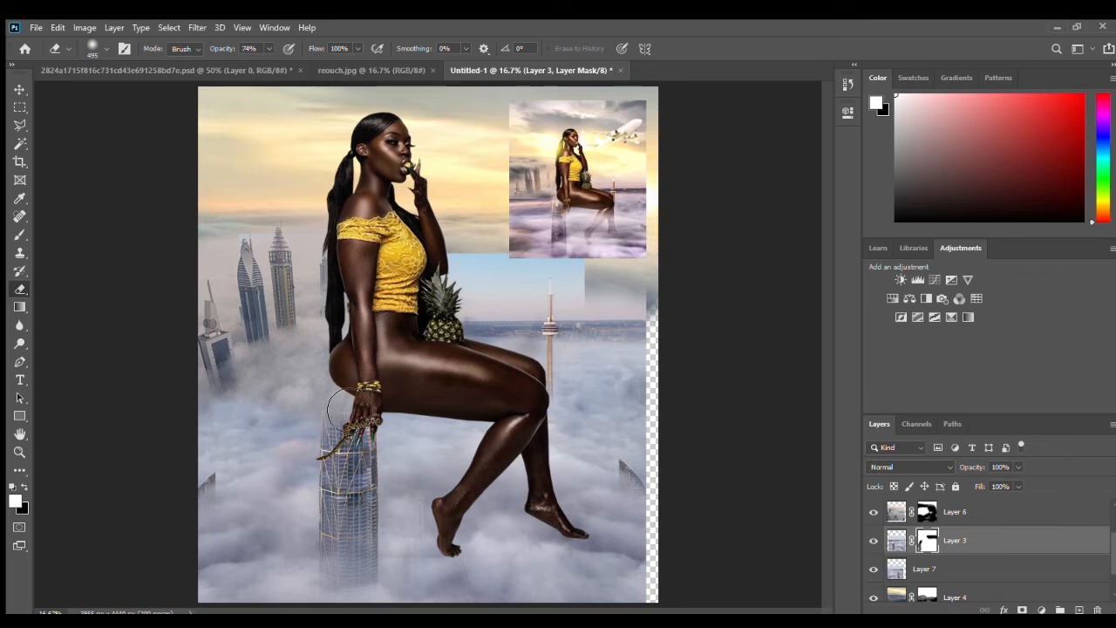
key(x)
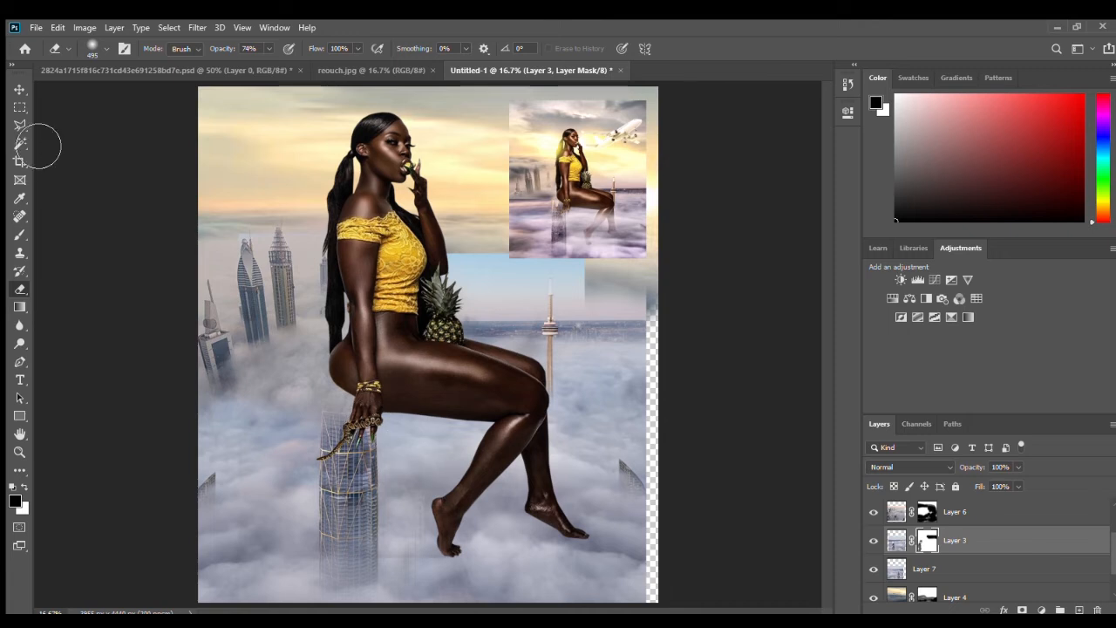
Compare the image without Layer 6 and erase its fog over the tower top beneath the woman's hips on its mask.
click(19, 89)
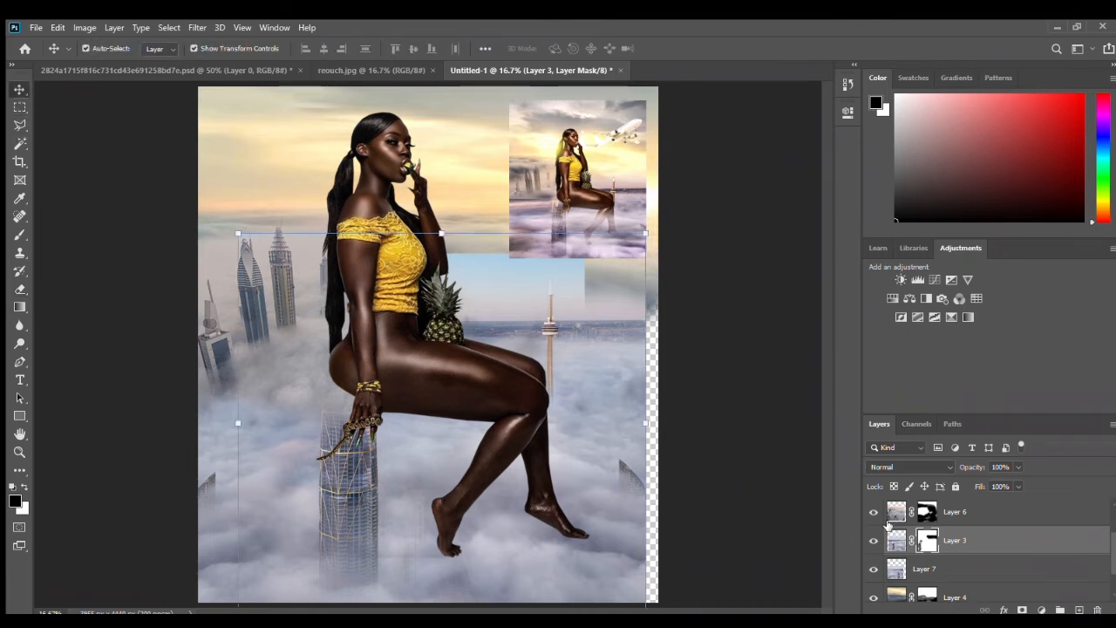
click(871, 514)
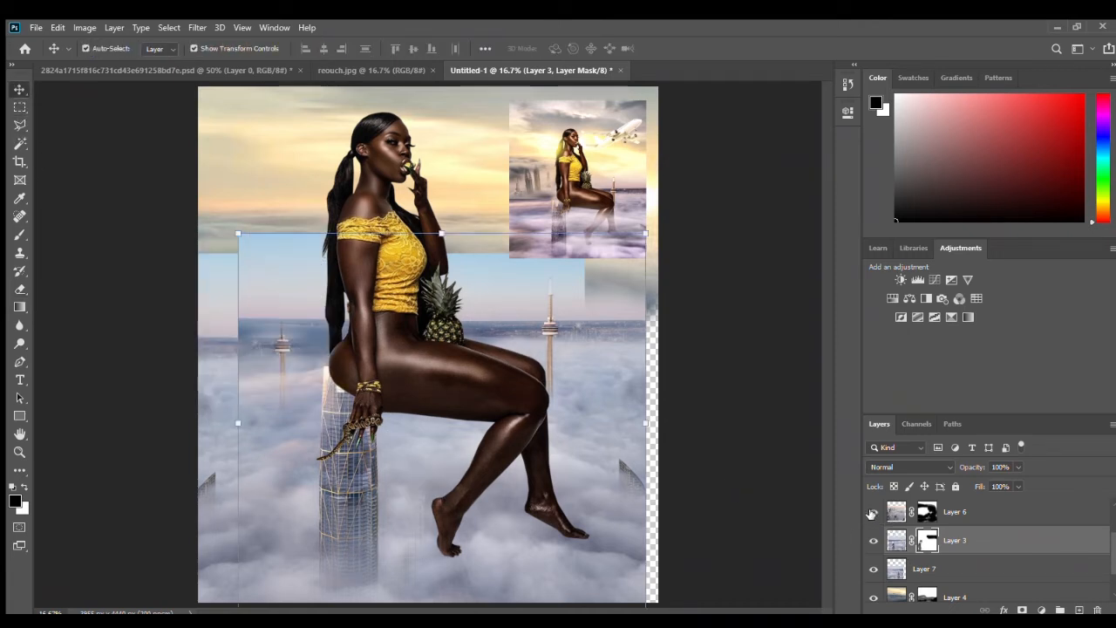
click(871, 514)
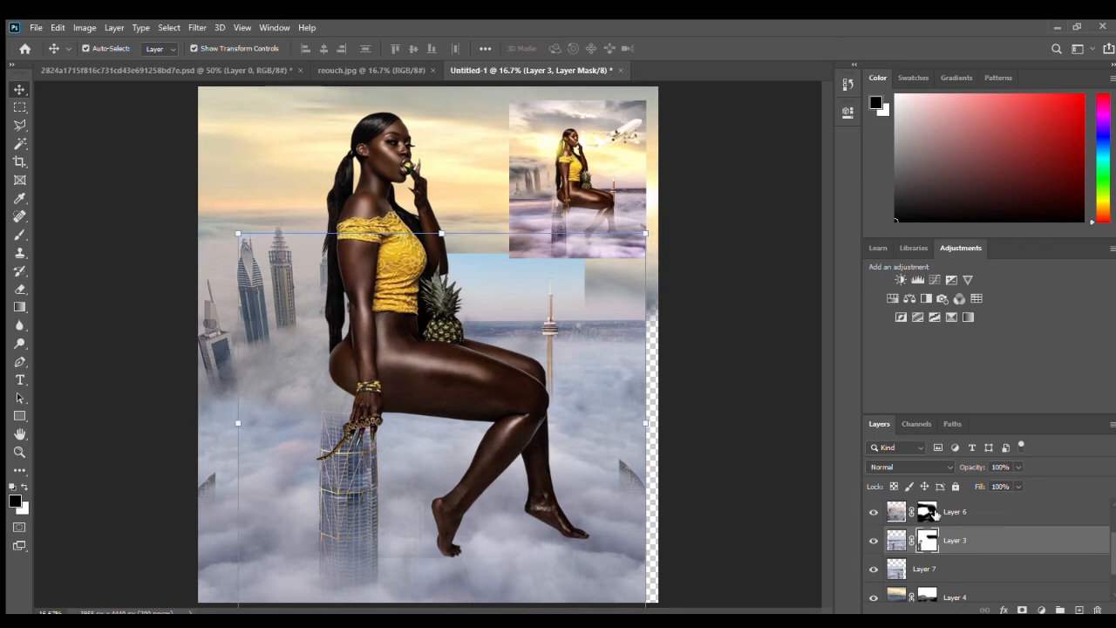
click(933, 513)
key(e)
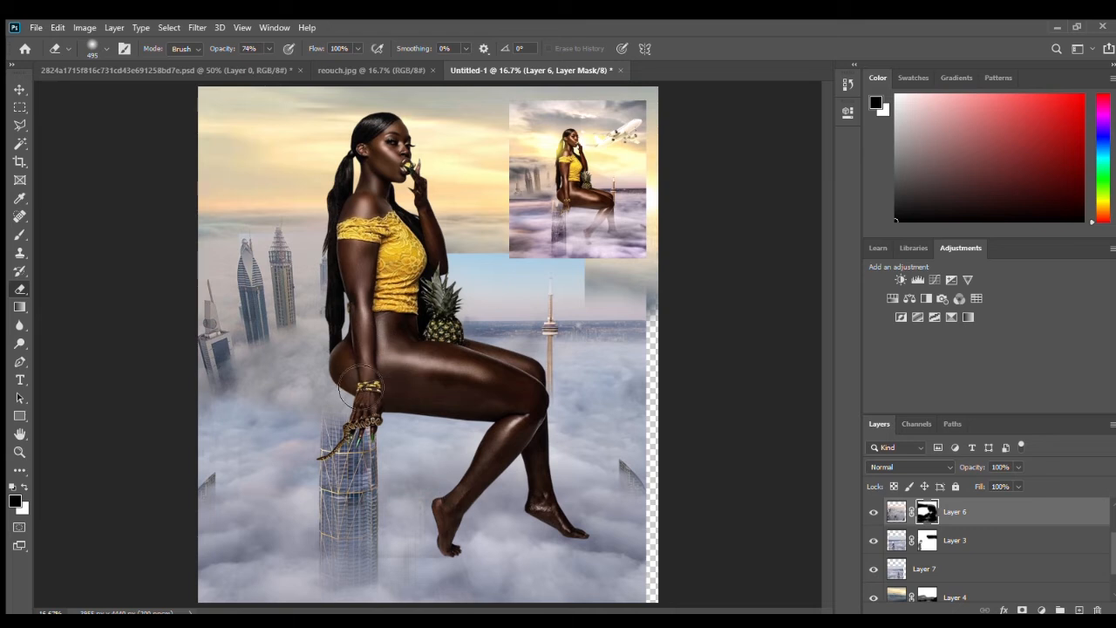
key(x)
click(351, 371)
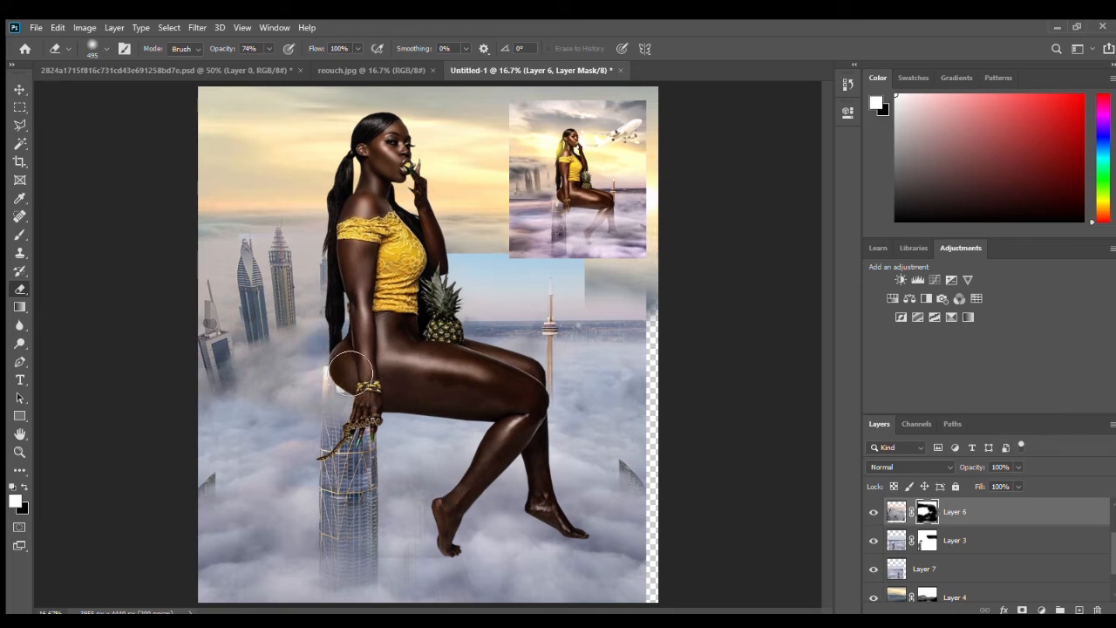
drag(351, 371, 361, 394)
Move Layer 3's skyline slightly down and enlarge it to cover the transparent strip along the image's right edge.
click(20, 90)
click(365, 412)
mouse_move(367, 501)
mouse_down()
mouse_move(360, 521)
mouse_move(370, 527)
mouse_up()
drag(649, 257, 665, 246)
drag(612, 374, 613, 381)
key(Return)
Select all layers, scale them down slightly together and shift them lower so more sky shows above the woman.
click(950, 597)
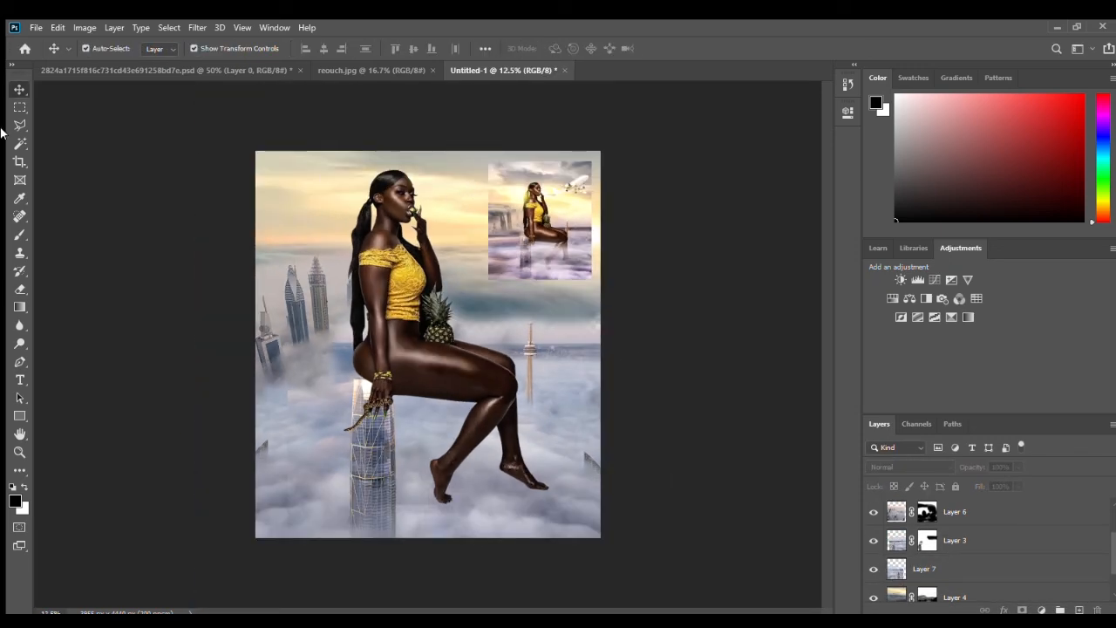
scroll(978, 551, down, 1)
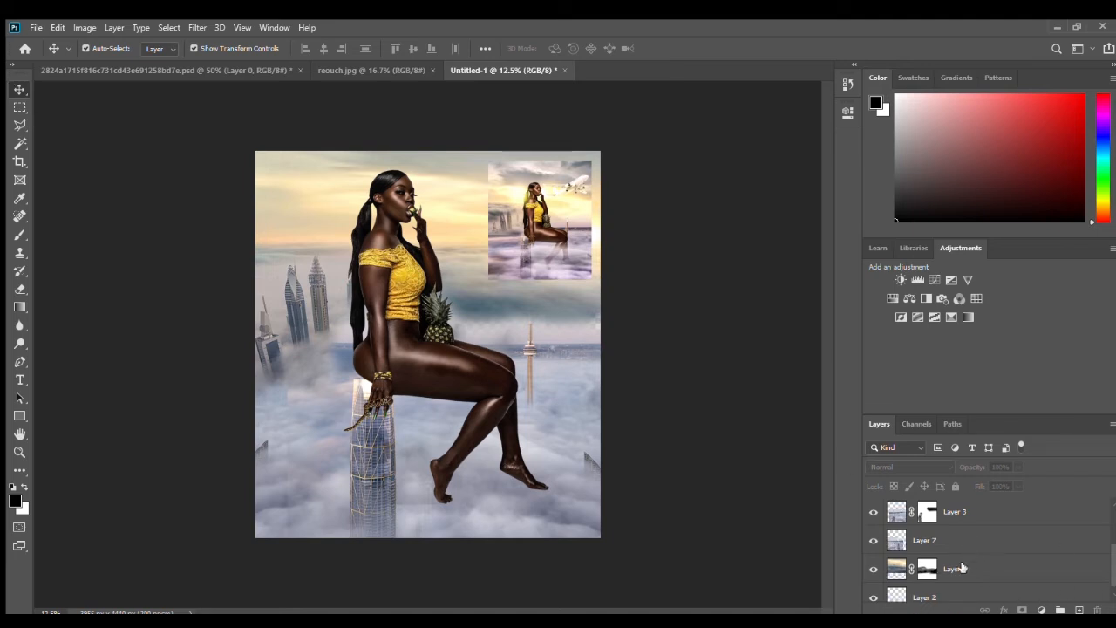
click(955, 569)
scroll(963, 545, up, 3)
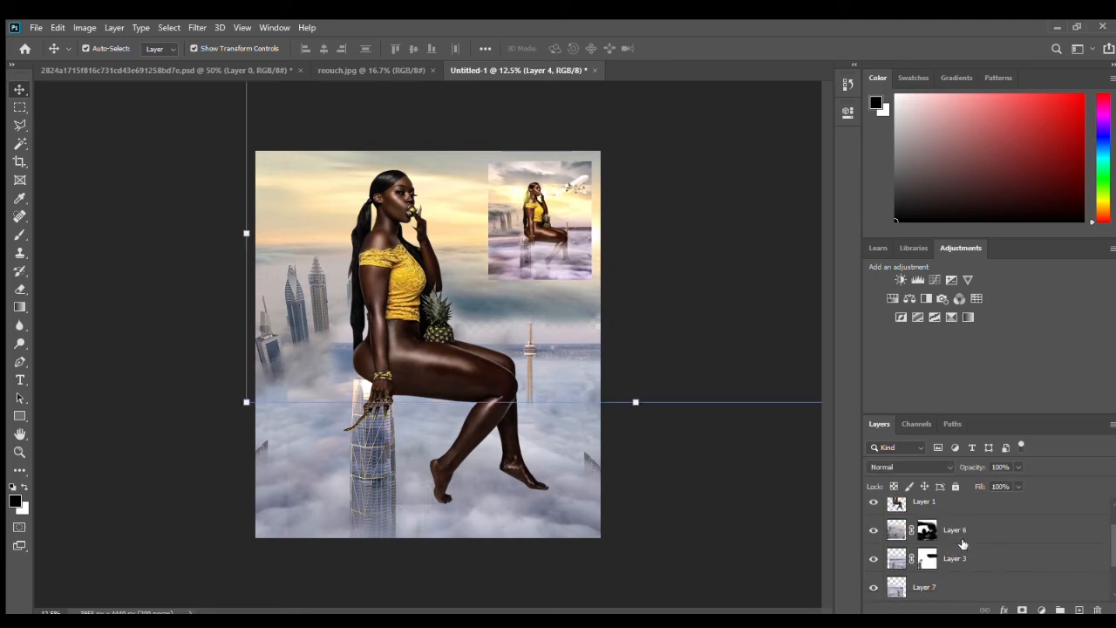
key(ctrl+alt+a)
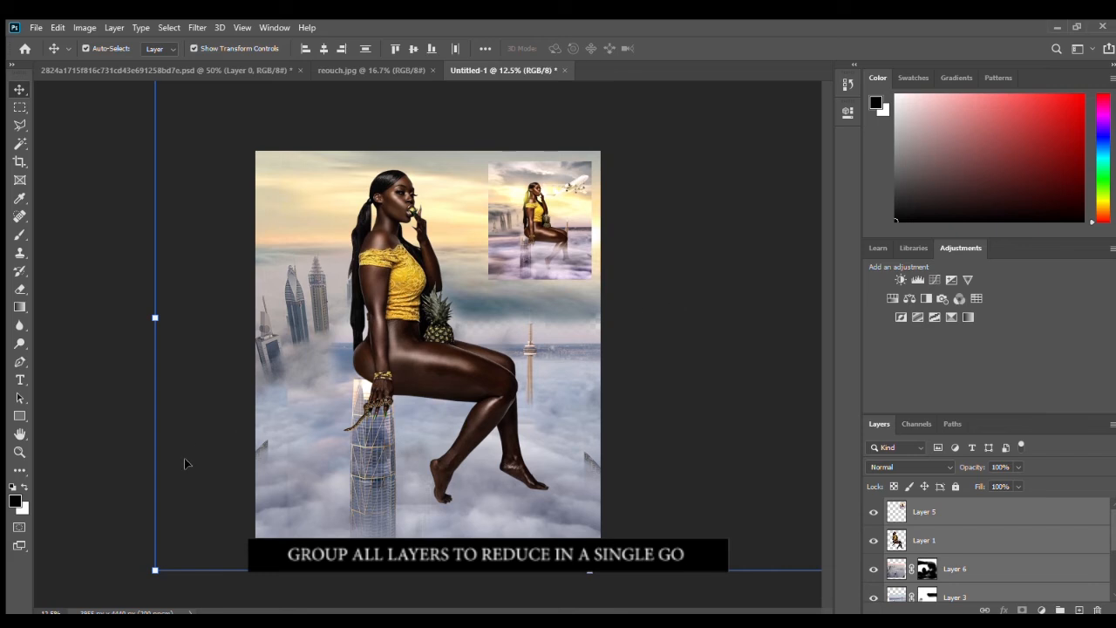
drag(150, 568, 181, 552)
drag(536, 351, 513, 387)
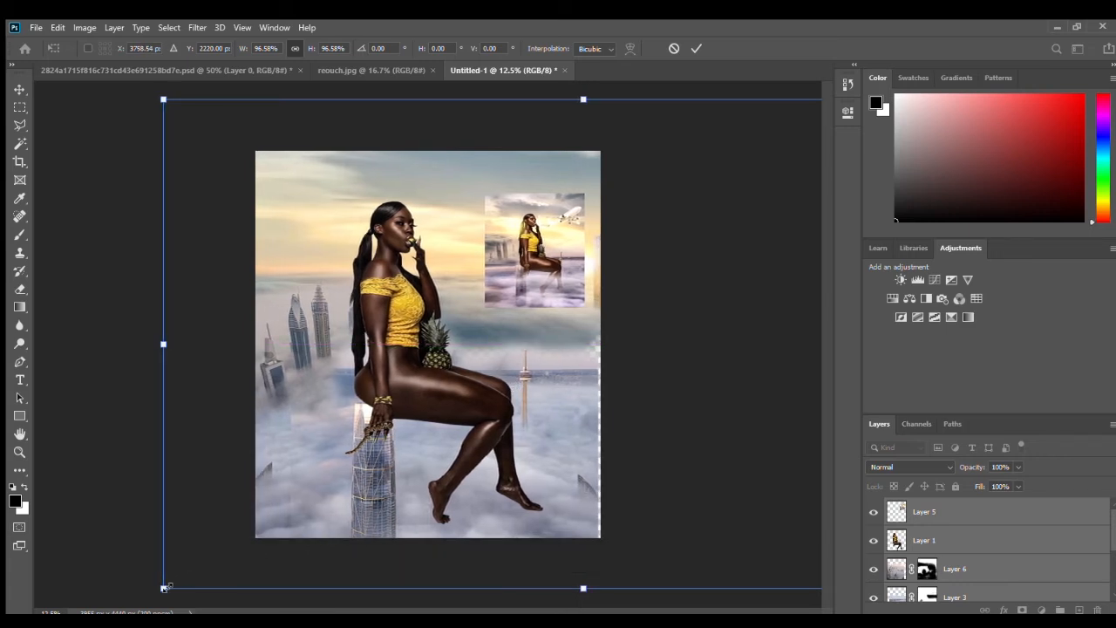
drag(163, 589, 159, 591)
drag(410, 467, 417, 467)
key(Return)
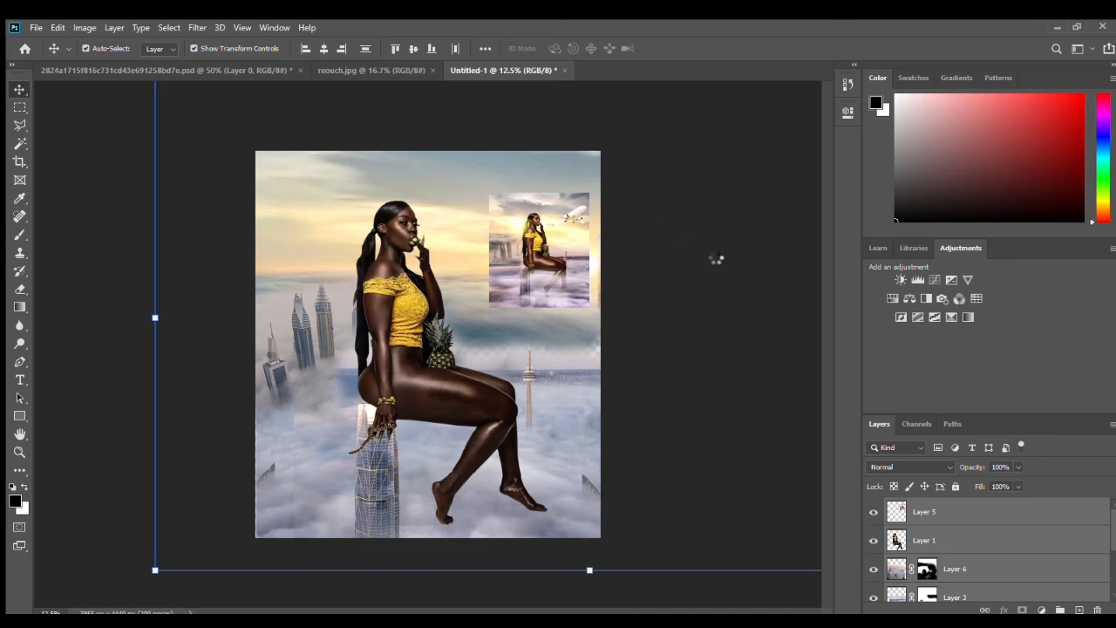
click(88, 269)
key(ctrl+plus)
key(ctrl+plus)
key(ctrl+minus)
key(ctrl+minus)
key(ctrl+plus)
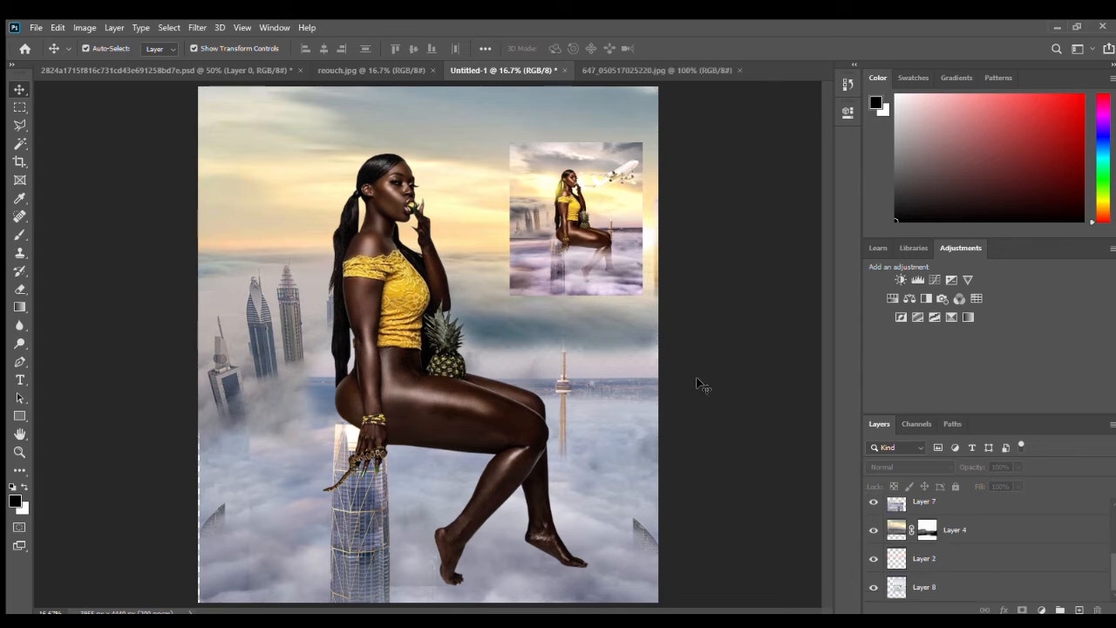
key(ctrl+minus)
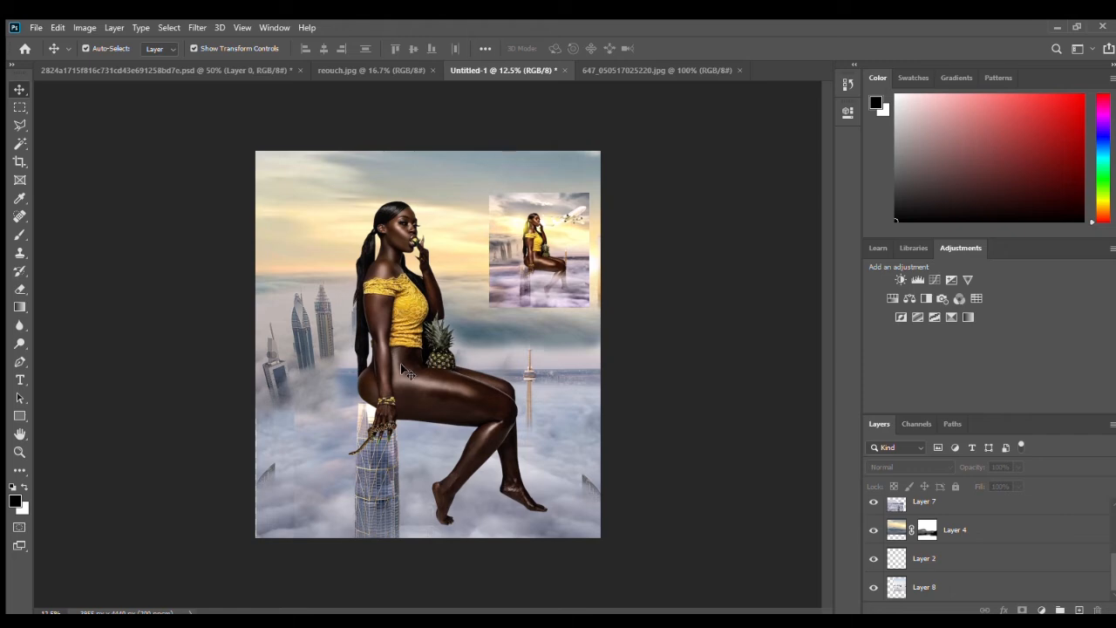
Nudge the woman on Layer 1 slightly upward over the tower.
key(ctrl+plus)
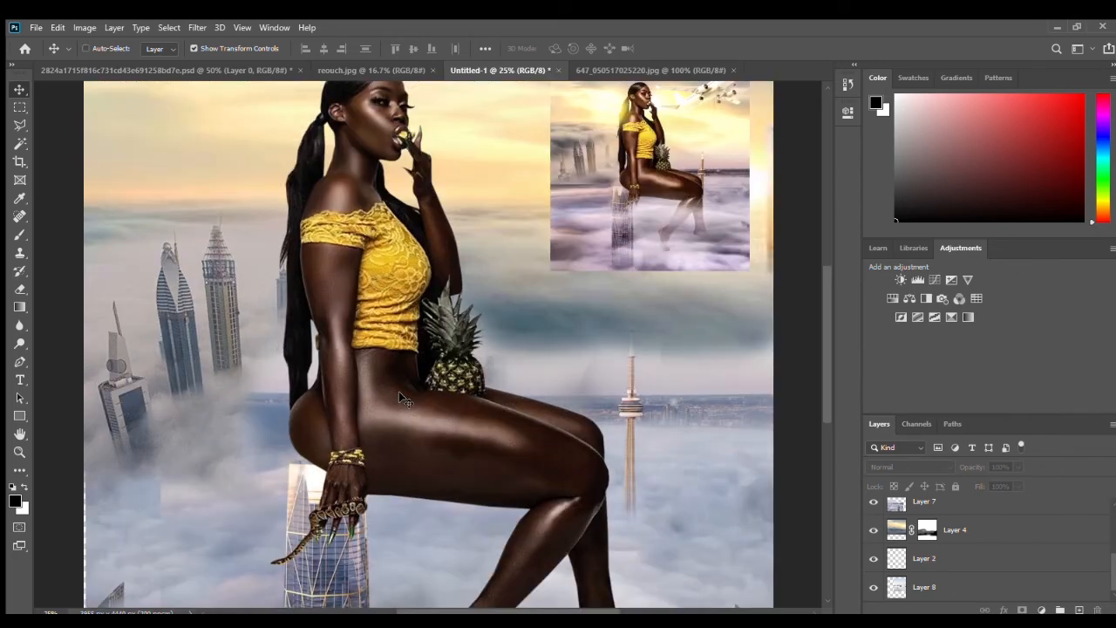
key(ctrl+plus)
drag(313, 428, 324, 230)
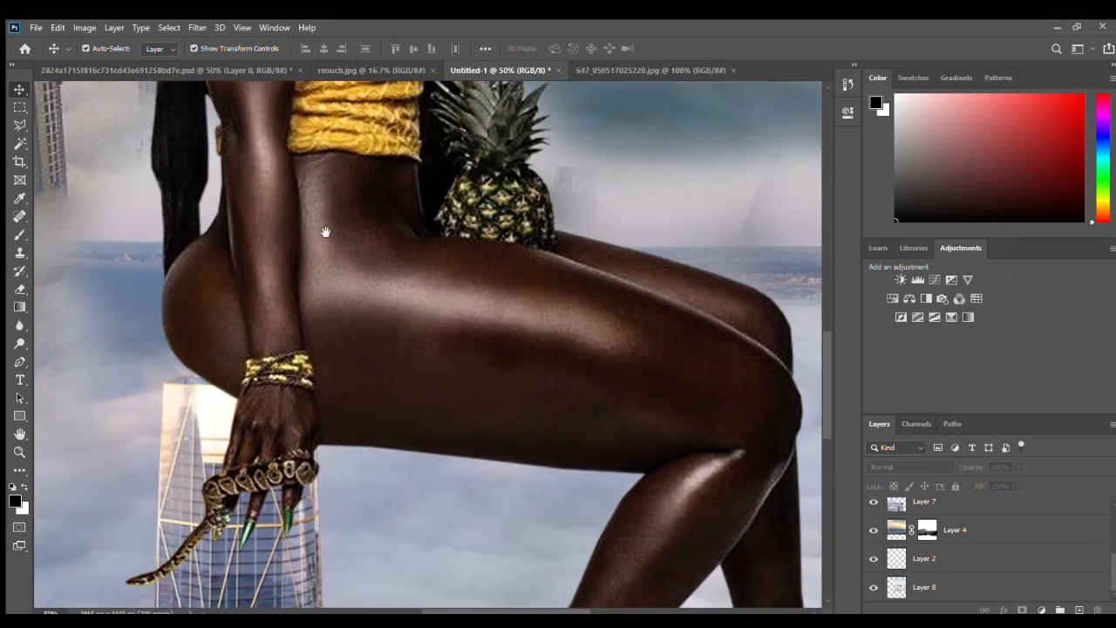
click(363, 368)
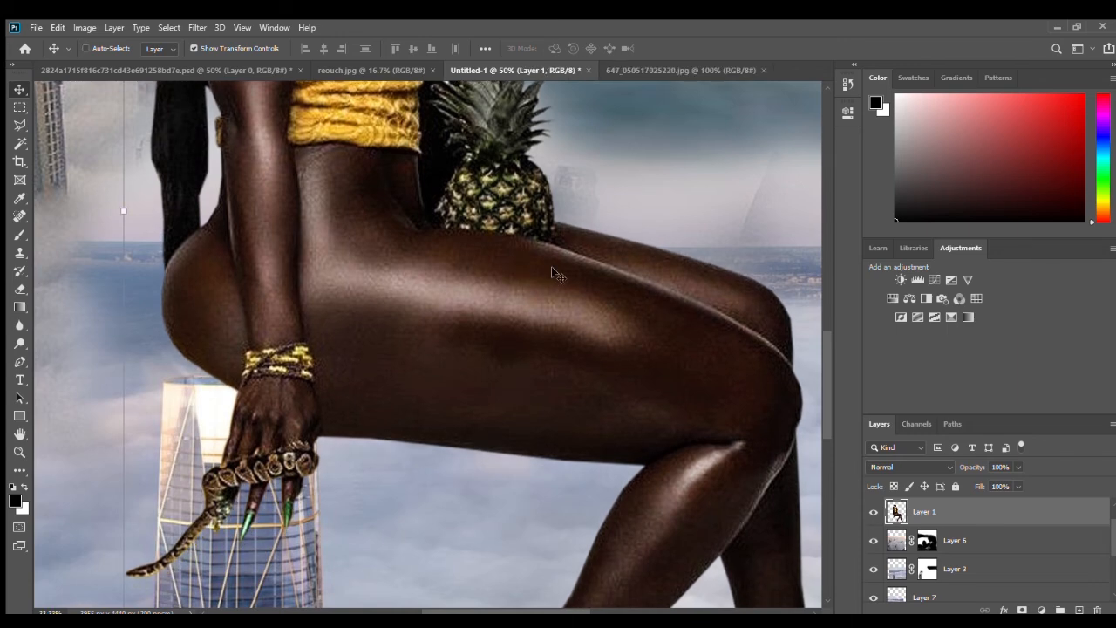
key(ctrl+0)
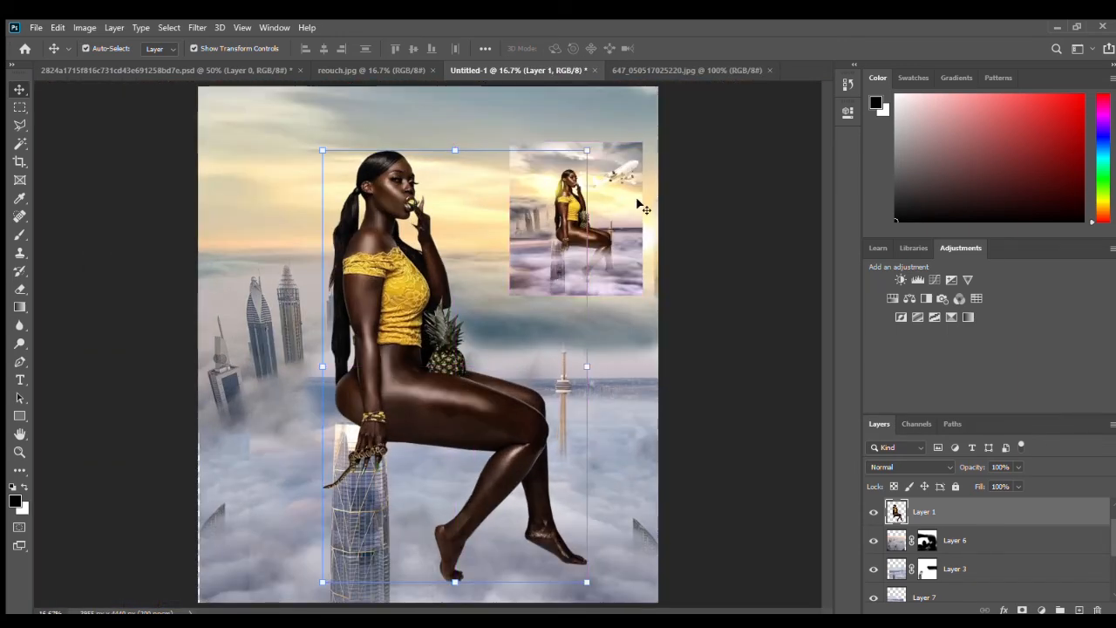
ctrl+click(730, 172)
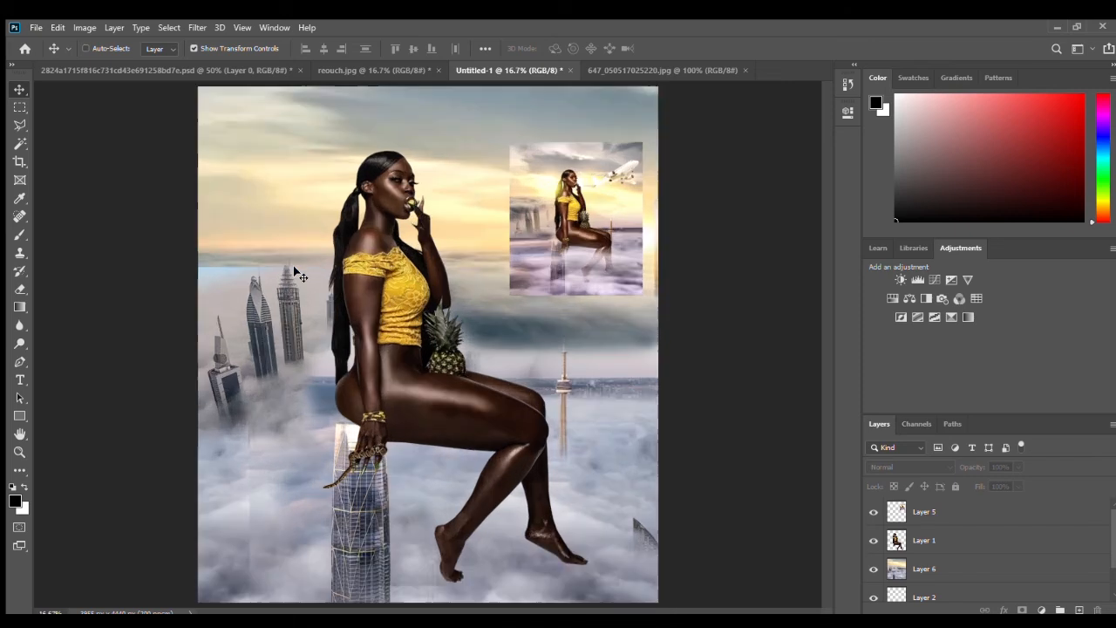
click(340, 67)
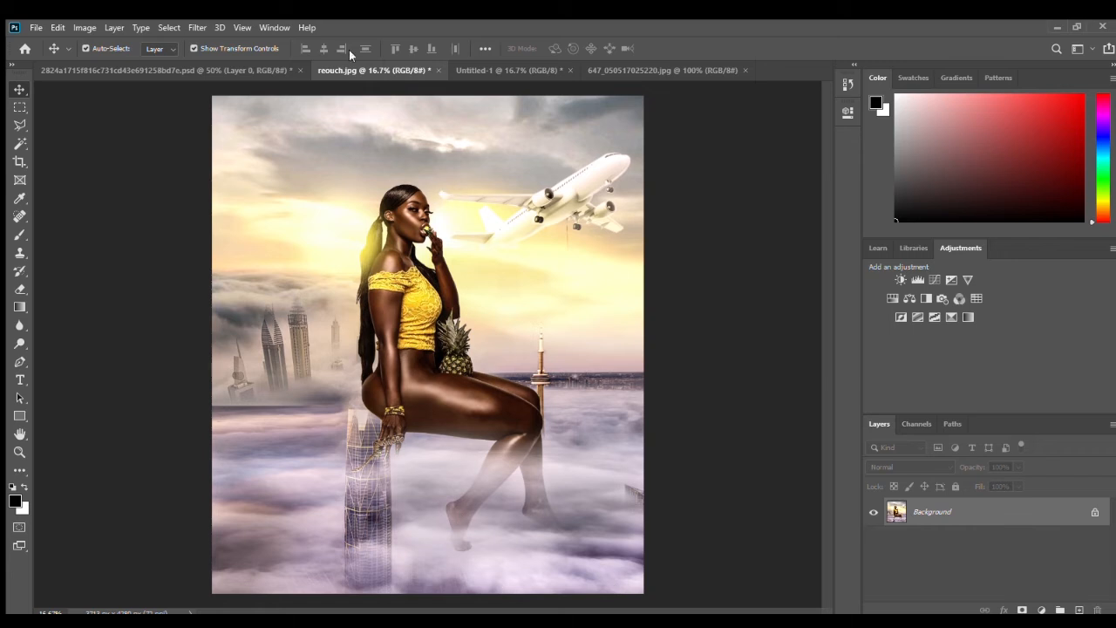
click(615, 63)
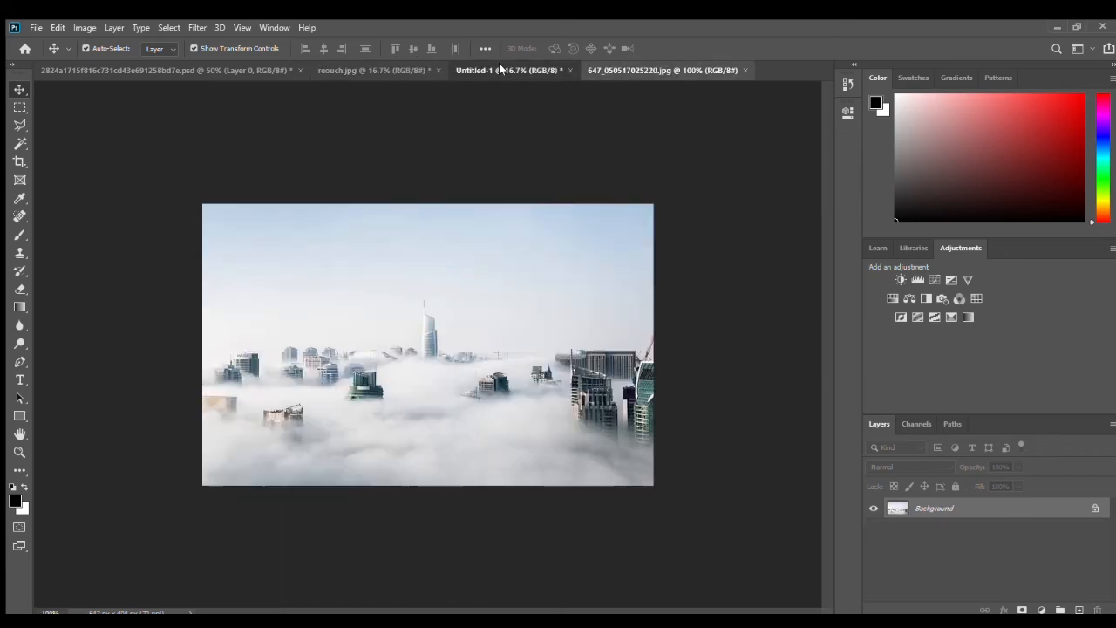
click(499, 64)
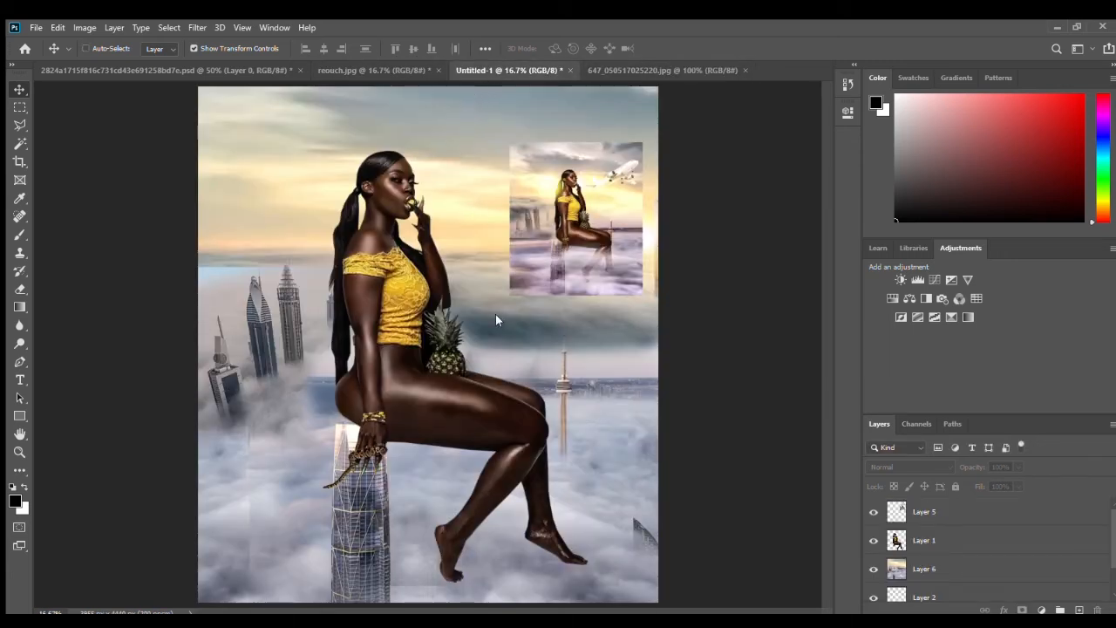
key(ctrl)
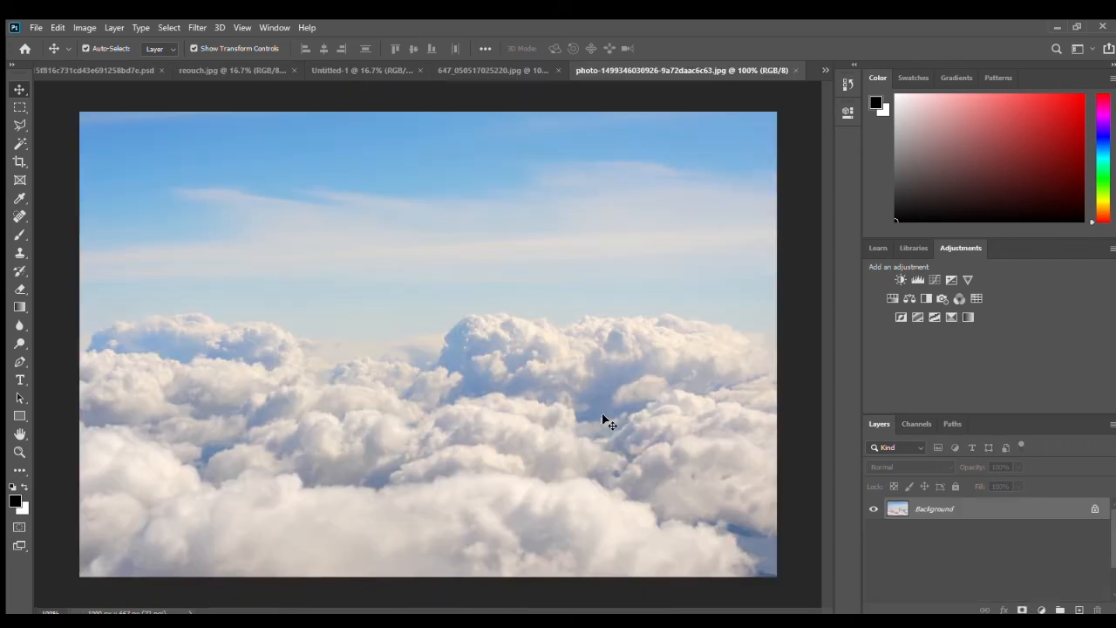
drag(340, 63, 431, 495)
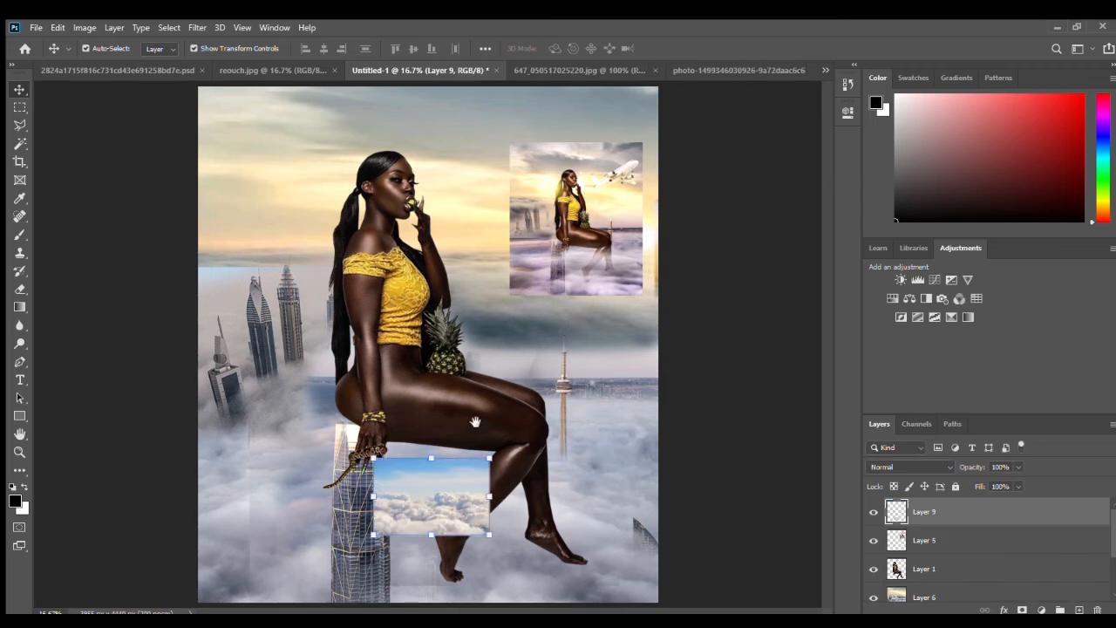
Enlarge the cloud layer and align it so it spans the canvas width and covers the image's lower part.
drag(490, 458, 828, 232)
drag(621, 448, 438, 529)
drag(652, 317, 696, 288)
key(Return)
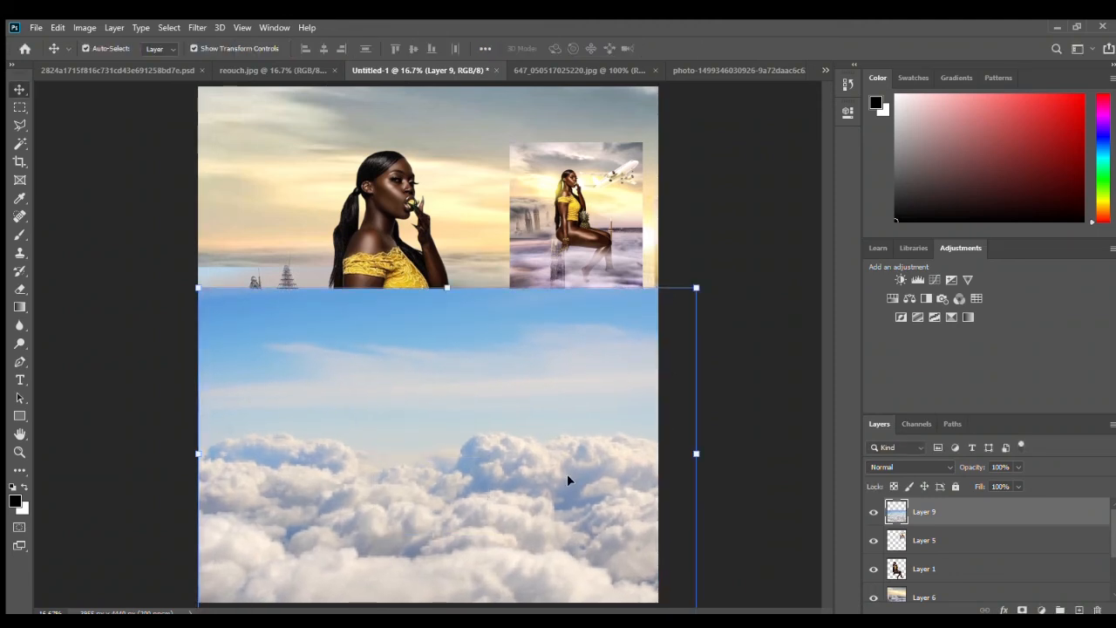
click(755, 415)
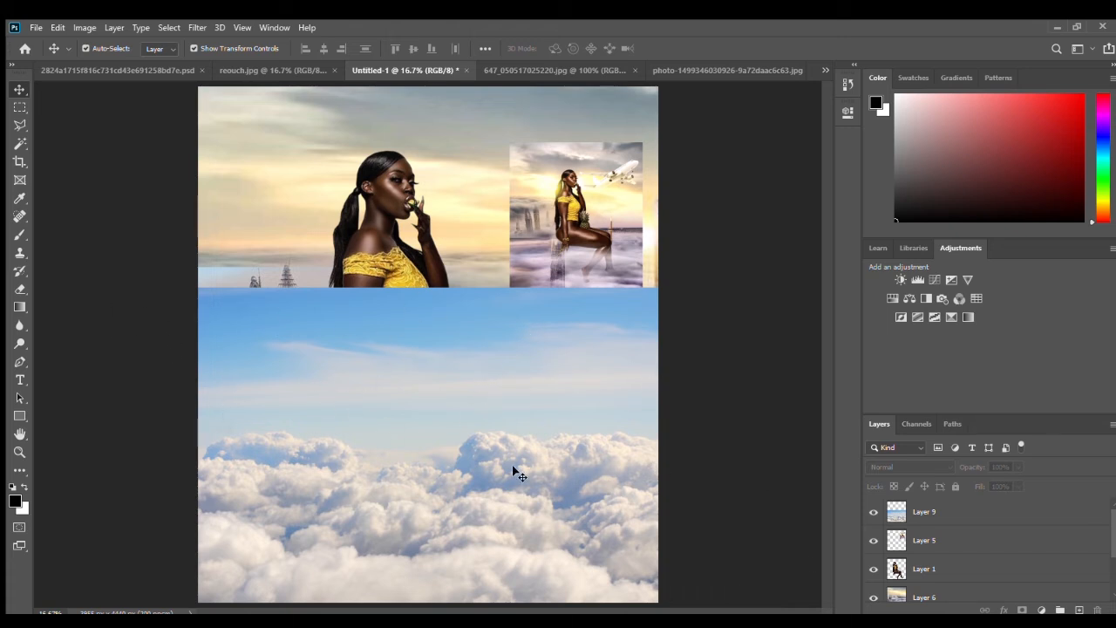
Erase Layer 10's blue sky and haze over the woman's thighs, hand and the tower top with the Eraser at full opacity.
key(e)
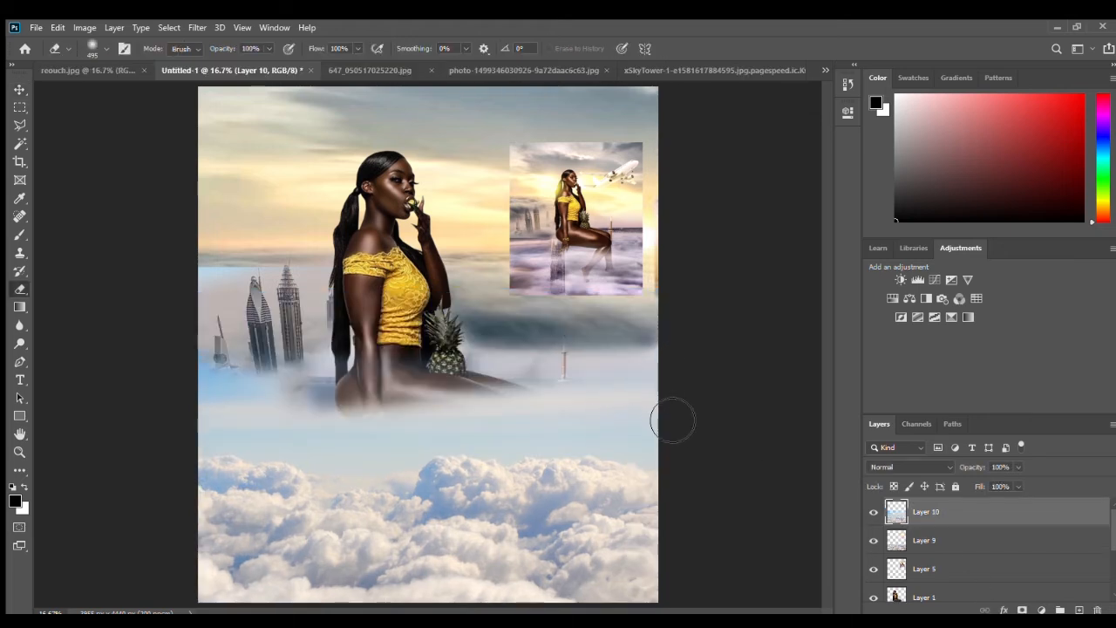
mouse_move(585, 399)
mouse_down()
mouse_move(488, 406)
mouse_move(379, 443)
mouse_up()
mouse_move(401, 446)
mouse_down()
mouse_move(224, 399)
mouse_move(214, 384)
mouse_move(279, 394)
mouse_move(236, 436)
mouse_move(581, 428)
mouse_move(296, 471)
mouse_up()
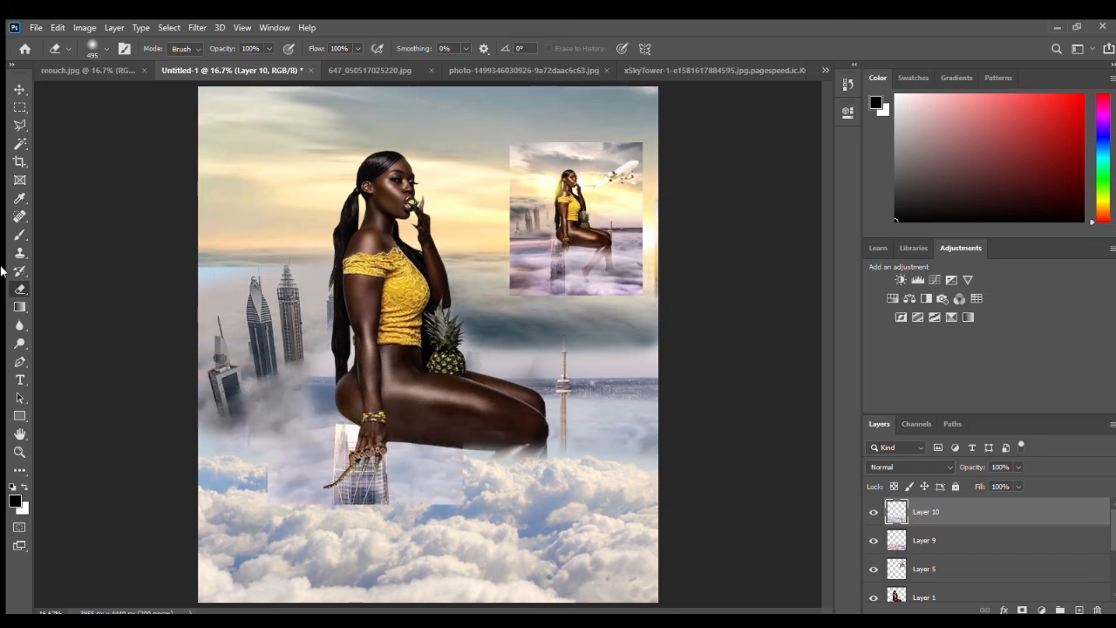
Change the blend mode of the Layer 10 clouds to Lighter Color.
click(19, 89)
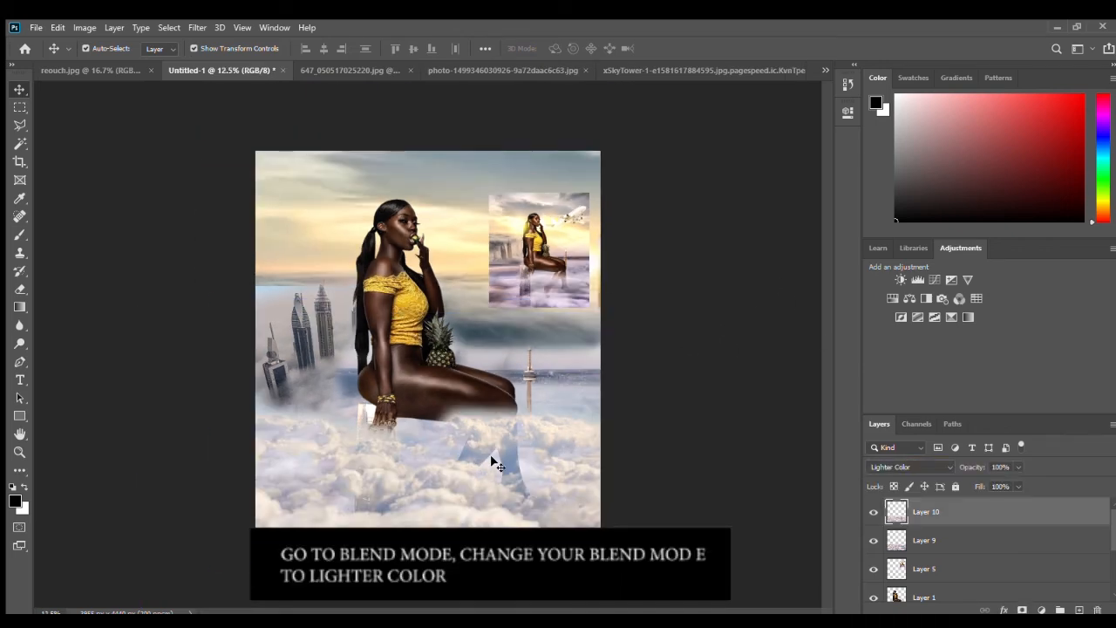
key(ctrl+plus)
key(ctrl+plus)
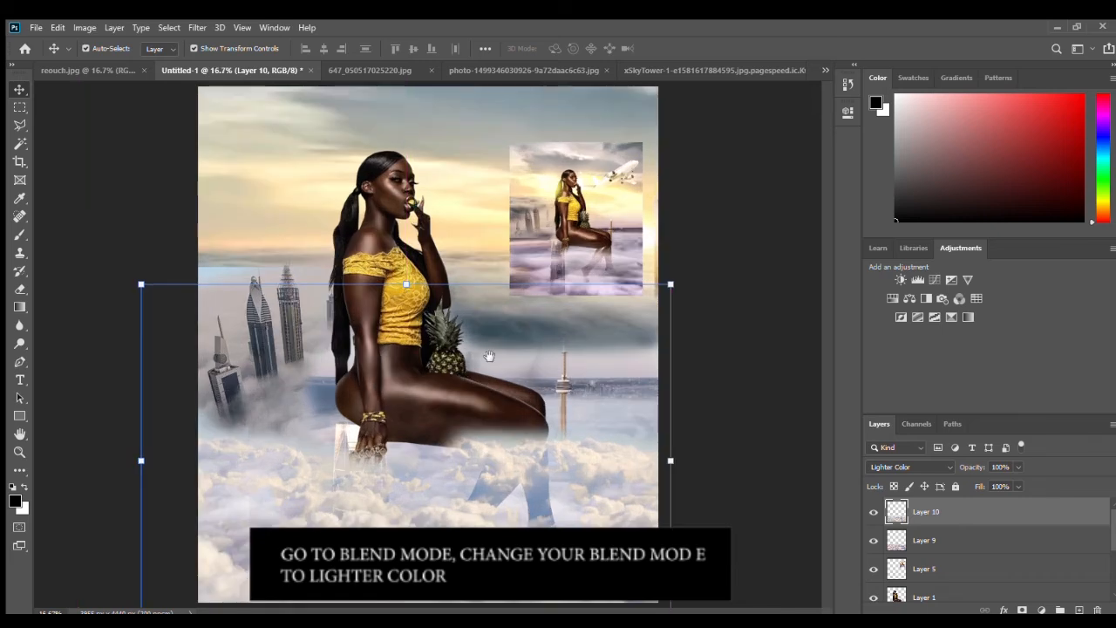
Partially erase Layer 10's clouds over the woman's lower legs and feet with the Eraser at 47% opacity, enlarging the brush to 600.
key(e)
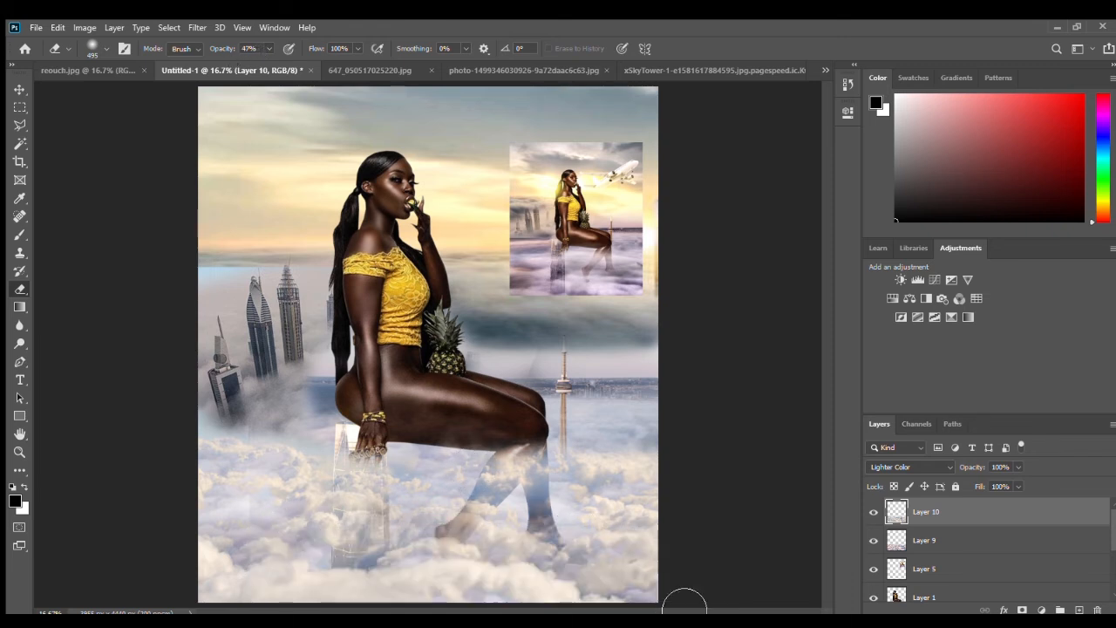
key(v)
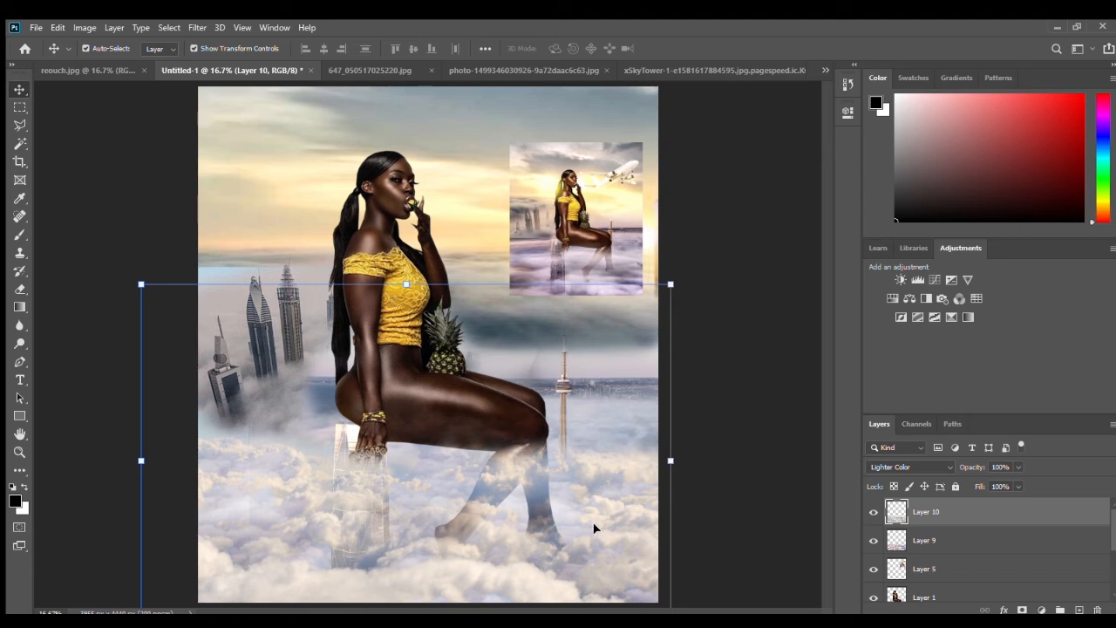
key(e)
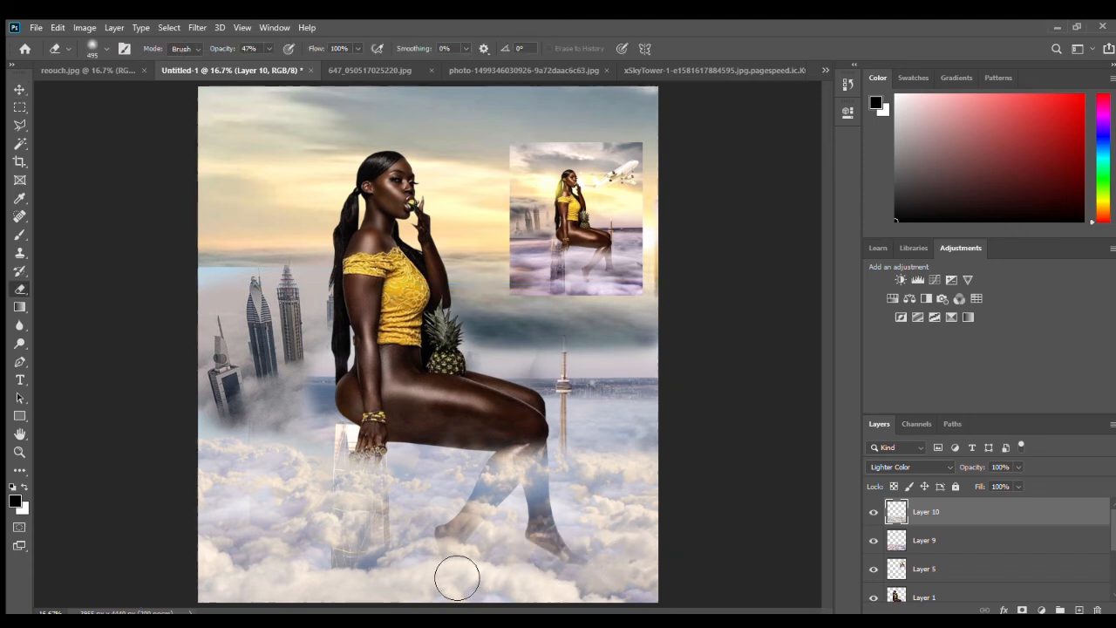
mouse_move(564, 537)
mouse_down()
mouse_move(593, 540)
mouse_move(474, 535)
mouse_move(530, 503)
mouse_move(526, 475)
mouse_move(513, 477)
mouse_move(574, 481)
mouse_up()
key(])
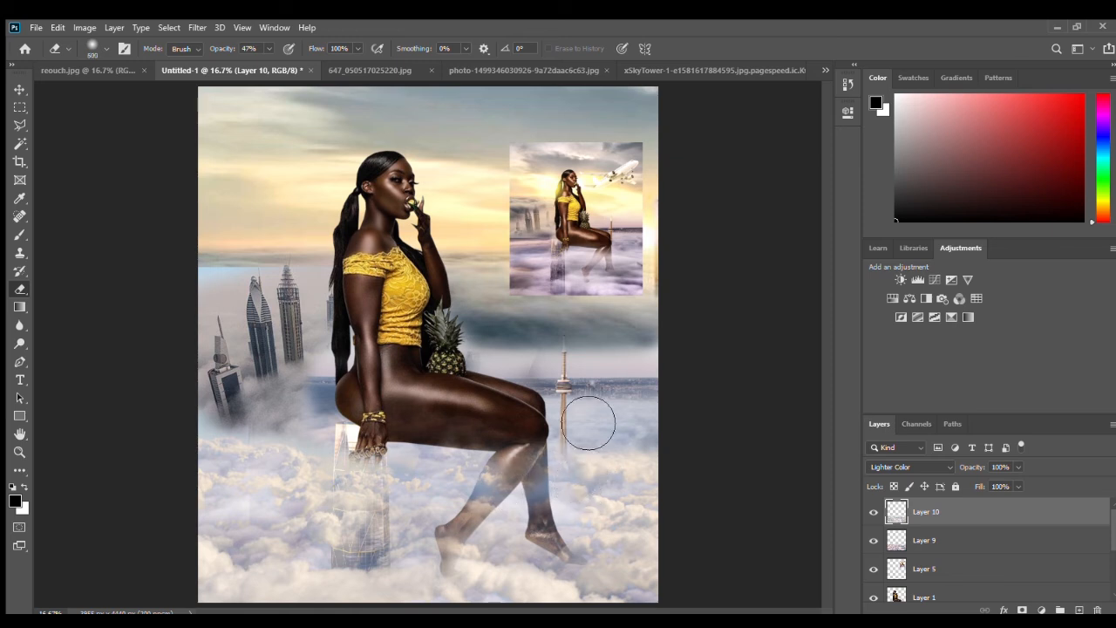
mouse_move(558, 507)
mouse_down()
mouse_move(510, 513)
mouse_move(505, 497)
mouse_up()
Lower the Eraser opacity to 31% and softly thin Layer 10's clouds around the woman's shins and feet.
drag(254, 66, 245, 66)
mouse_move(539, 515)
mouse_down()
mouse_move(491, 523)
mouse_move(516, 514)
mouse_up()
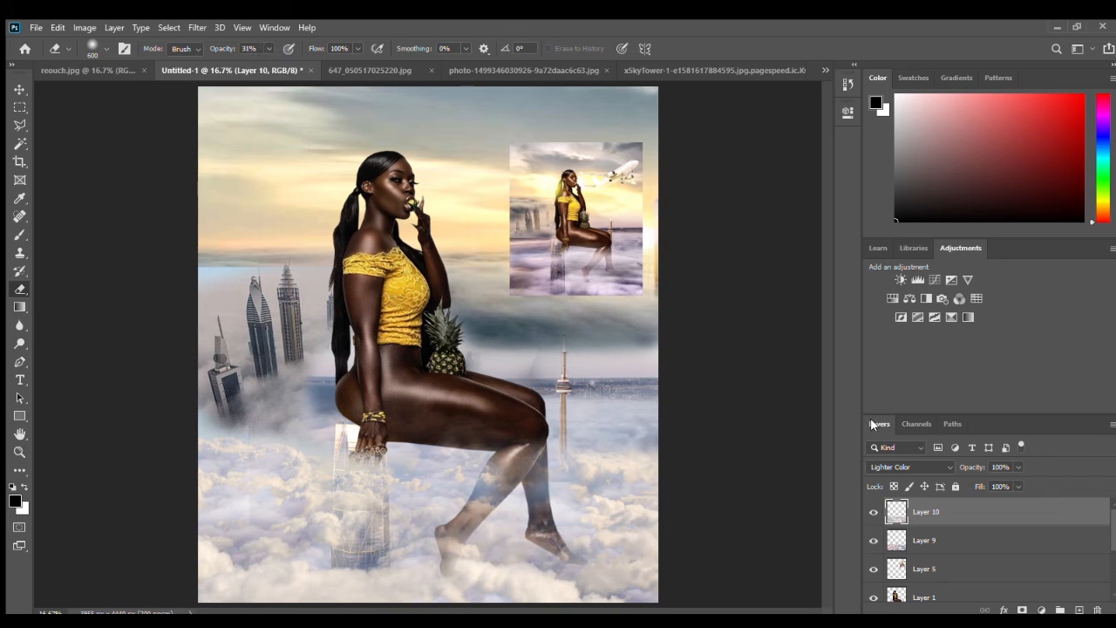
drag(471, 577, 441, 577)
mouse_move(540, 558)
mouse_down()
mouse_move(594, 557)
mouse_move(570, 508)
mouse_up()
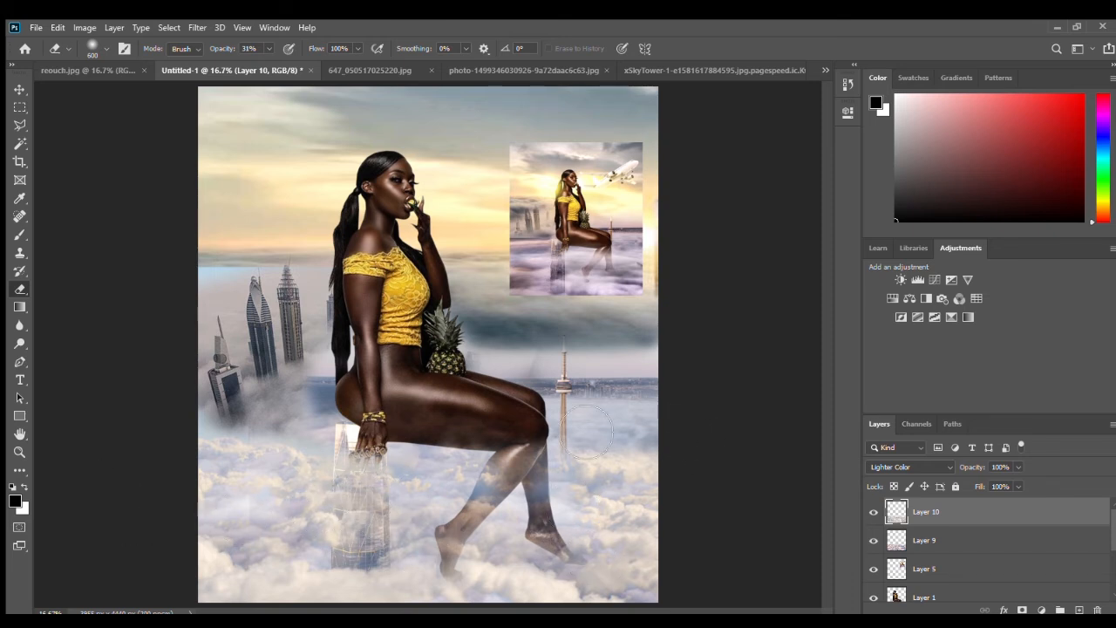
click(501, 494)
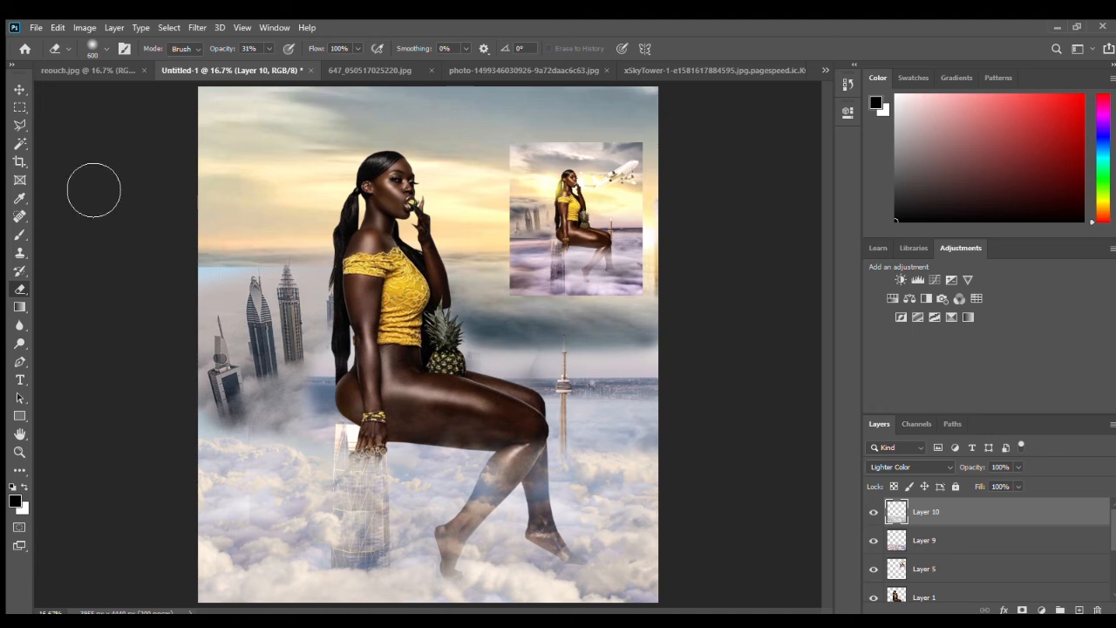
Hide Layer 5, the small reference picture in the sky.
click(19, 90)
click(57, 140)
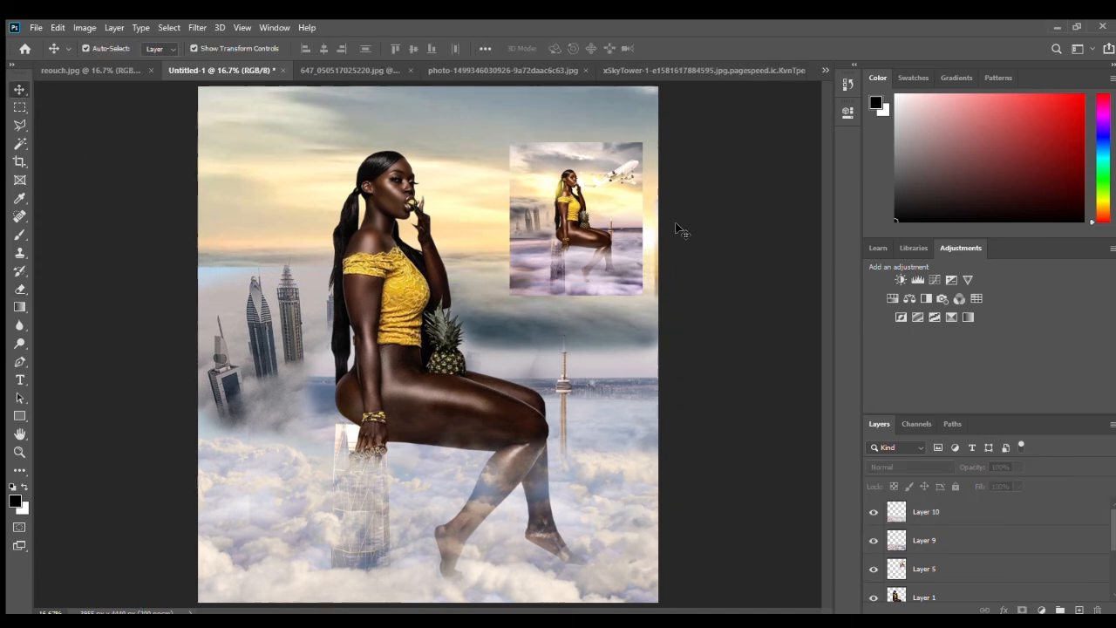
click(626, 198)
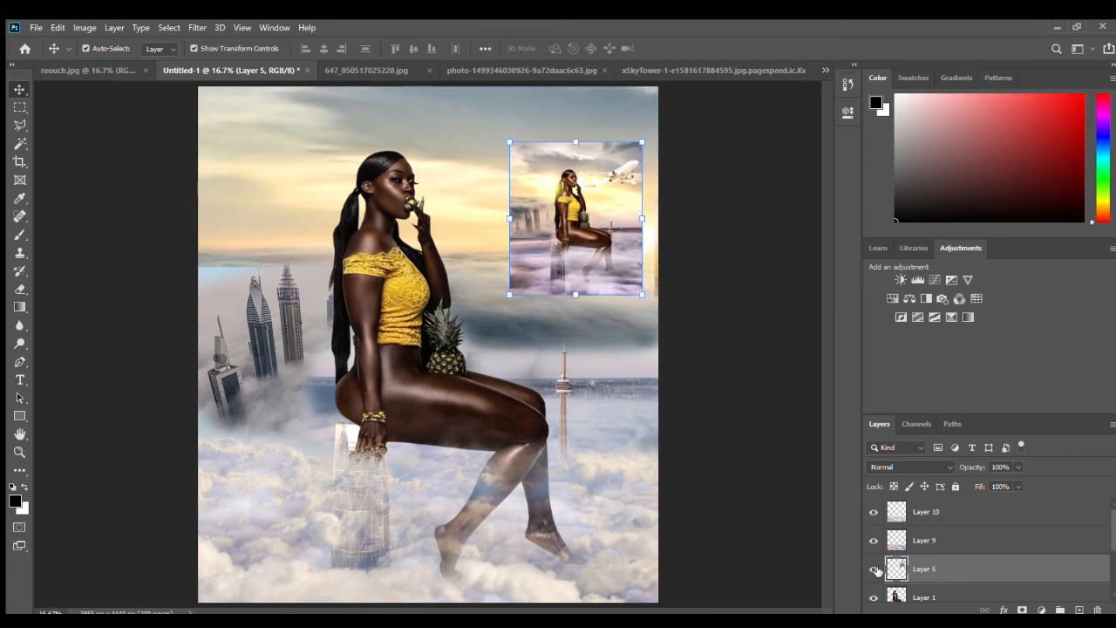
click(873, 568)
click(772, 455)
Copy the cut-out airplane from the 360_F_173017473 PSD into the Untitled-1 composite.
key(ctrl+minus)
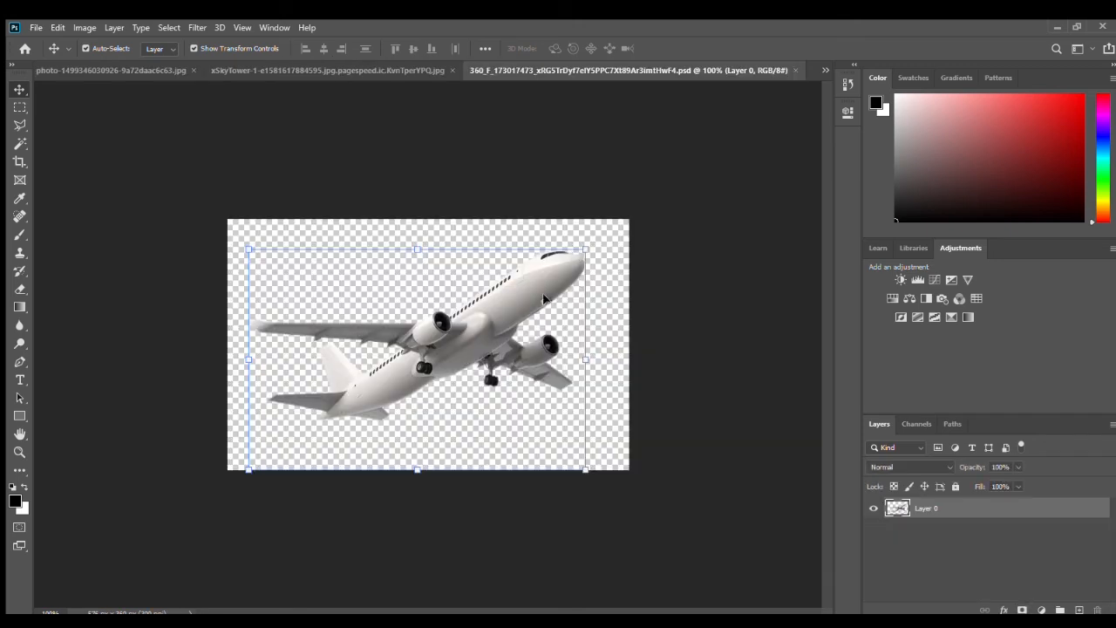
drag(514, 294, 500, 338)
key(ctrl+Tab)
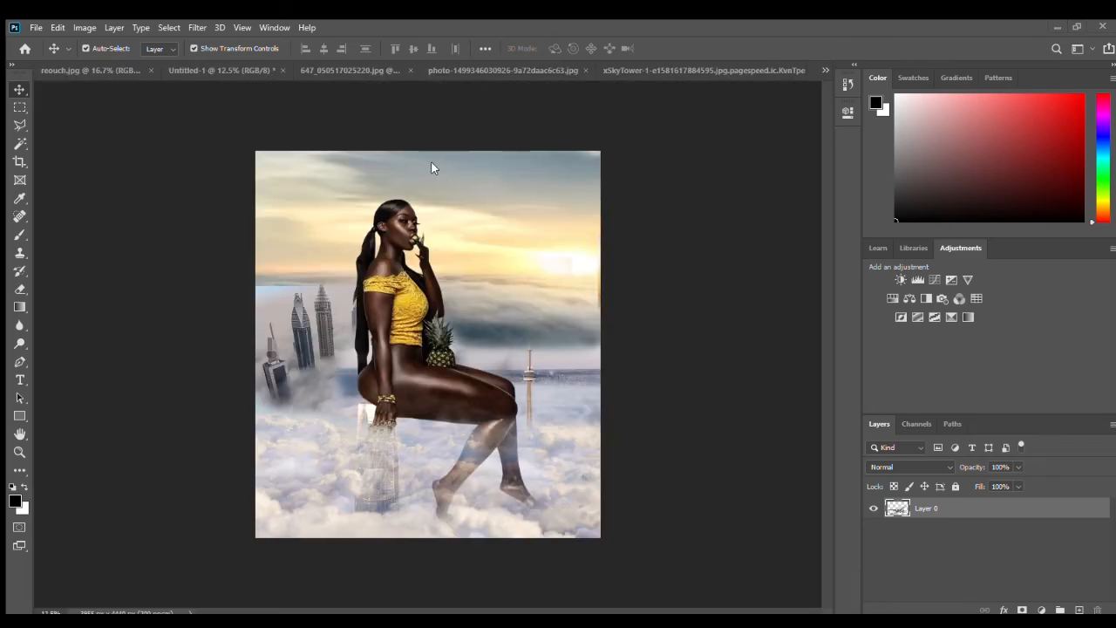
drag(501, 304, 395, 239)
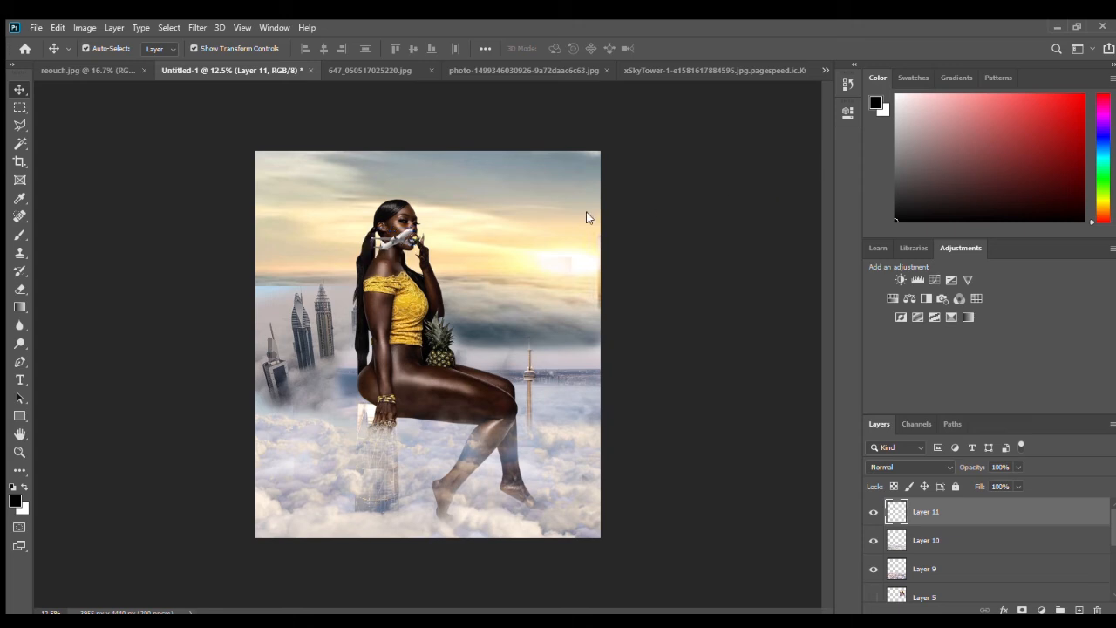
Enlarge the airplane on Layer 11 and position it in the sky in front of the woman's face.
drag(413, 228, 580, 119)
drag(511, 172, 552, 203)
drag(626, 147, 573, 183)
key(Return)
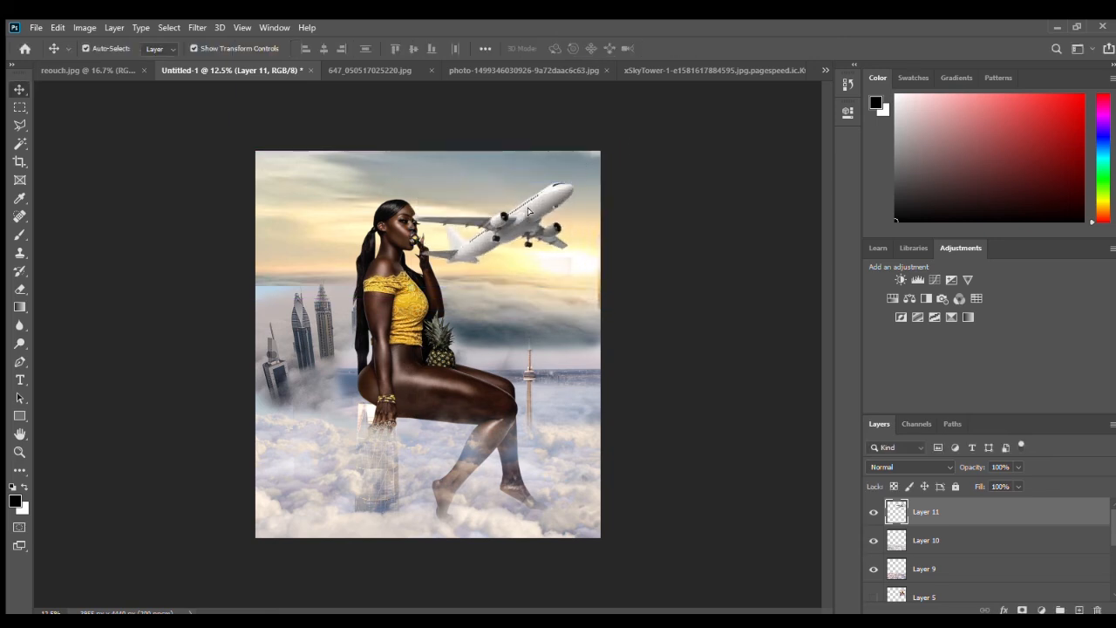
drag(523, 213, 539, 197)
click(632, 190)
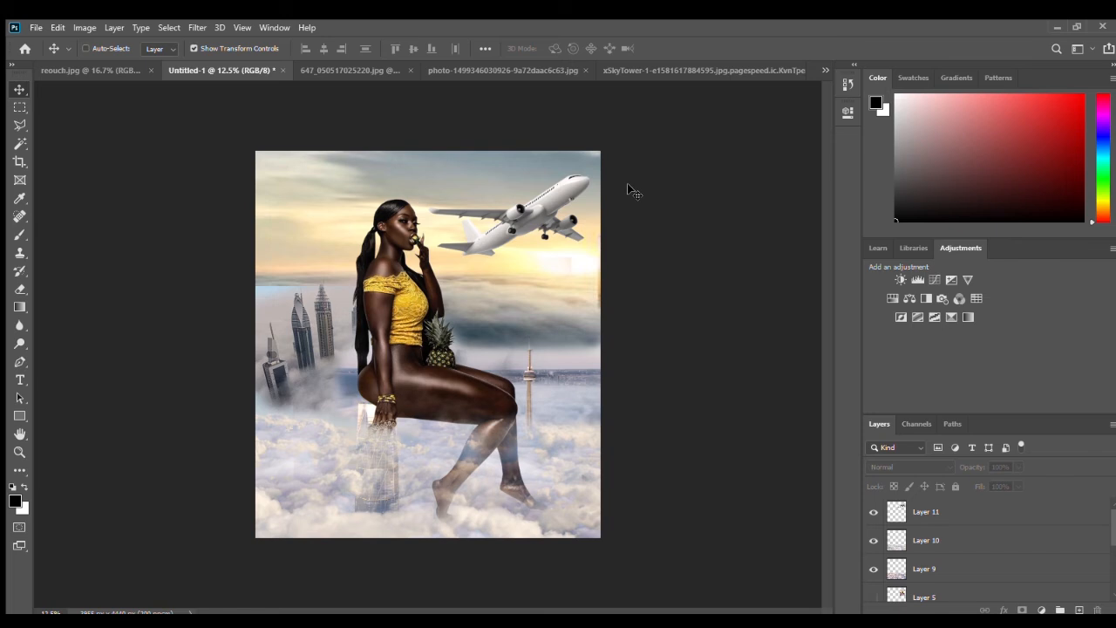
Compare with reouch.jpg, then shift the airplane slightly up and toward the woman and shrink it a little.
key(ctrl+plus)
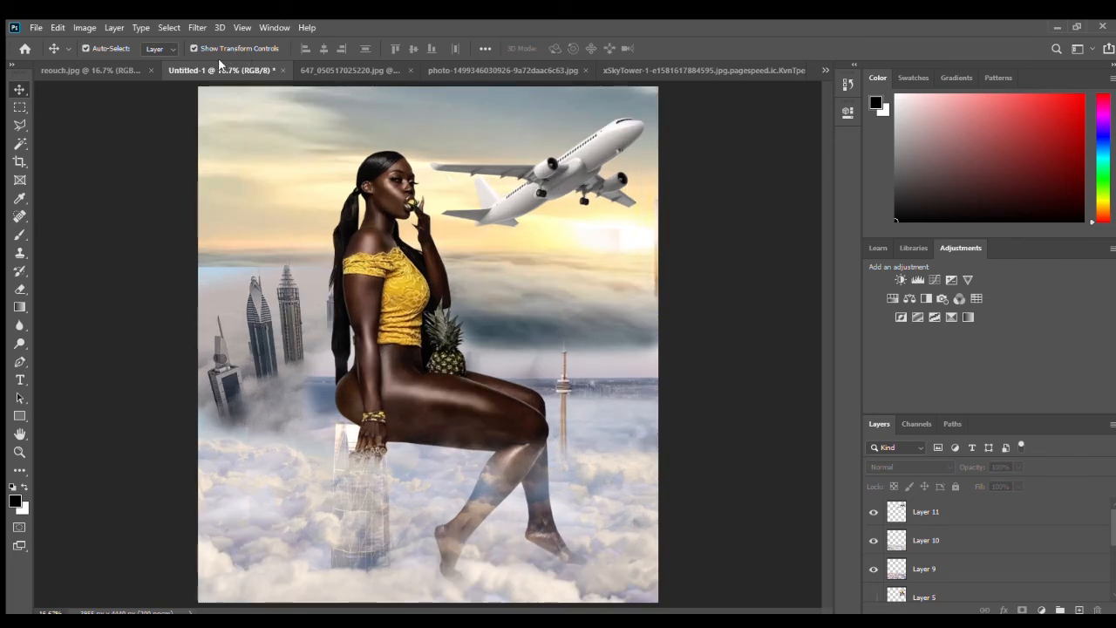
click(124, 64)
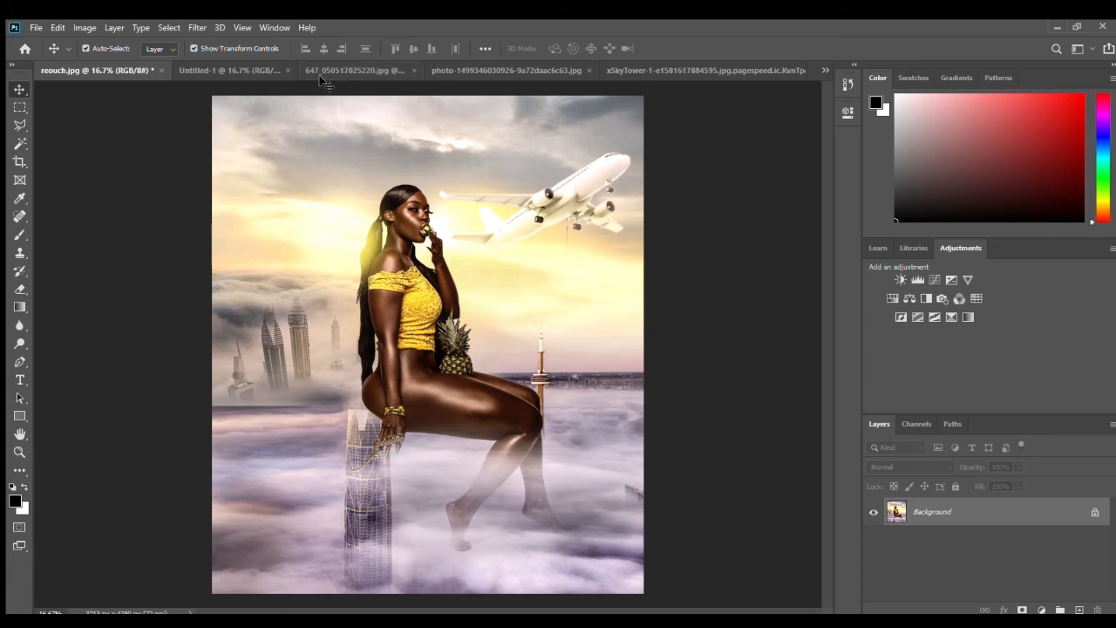
click(280, 69)
drag(562, 177, 551, 154)
drag(643, 108, 637, 112)
key(Return)
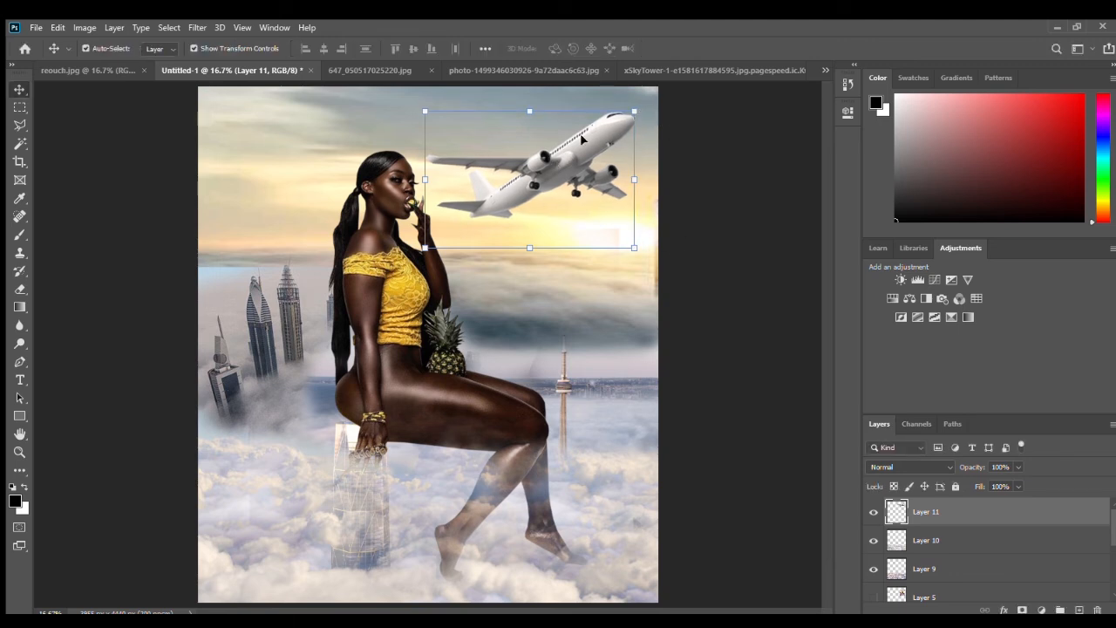
Add a Gradient Overlay to the airplane using colours sampled from the sky and reduce the overlay's opacity to blend it in.
click(1029, 567)
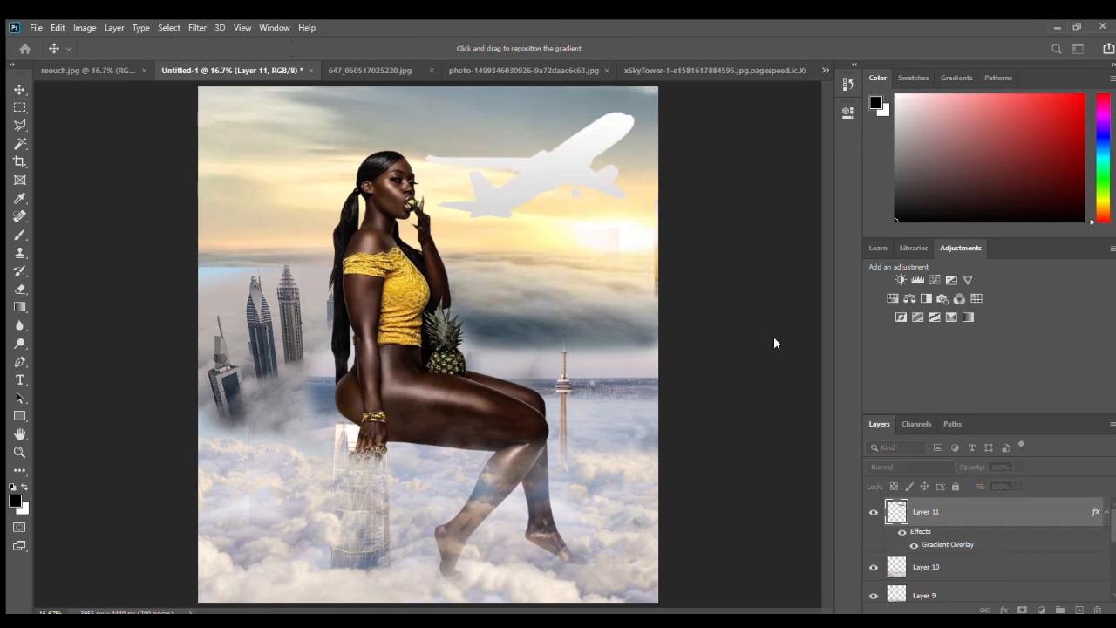
click(456, 192)
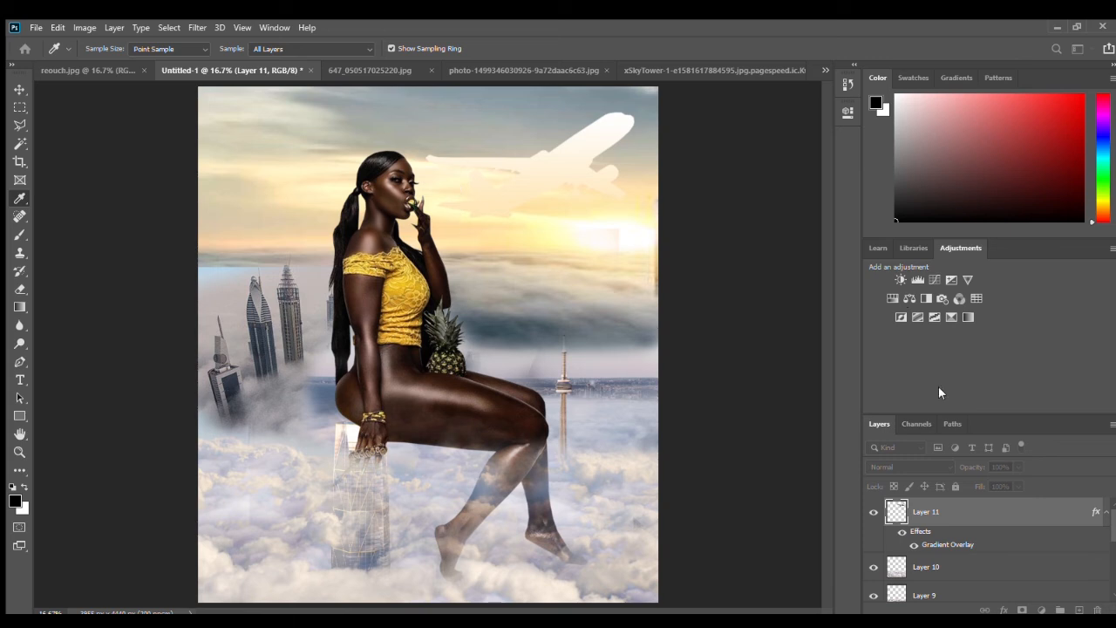
click(575, 155)
click(809, 308)
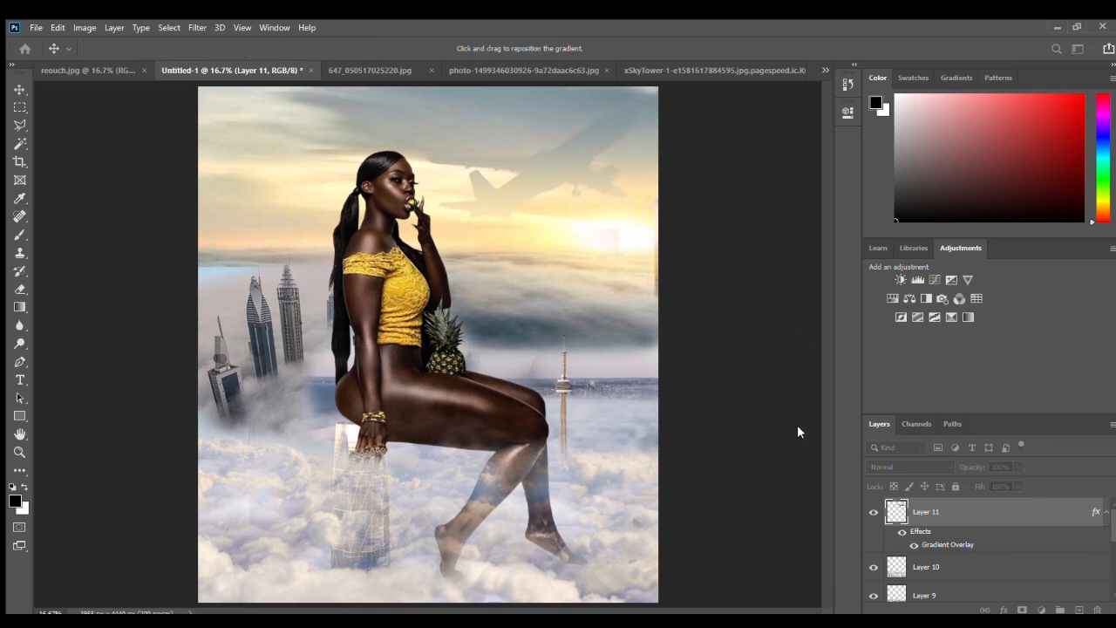
click(818, 335)
click(801, 319)
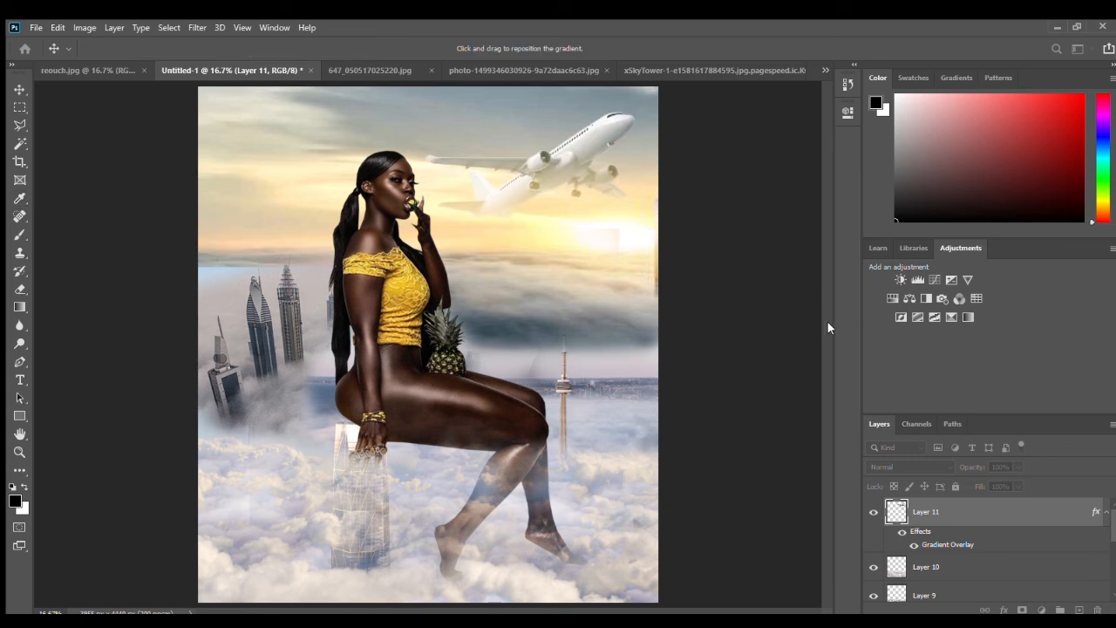
Scale the airplane on Layer 11 down to 90.75%.
key(ctrl+t)
key(ctrl+minus)
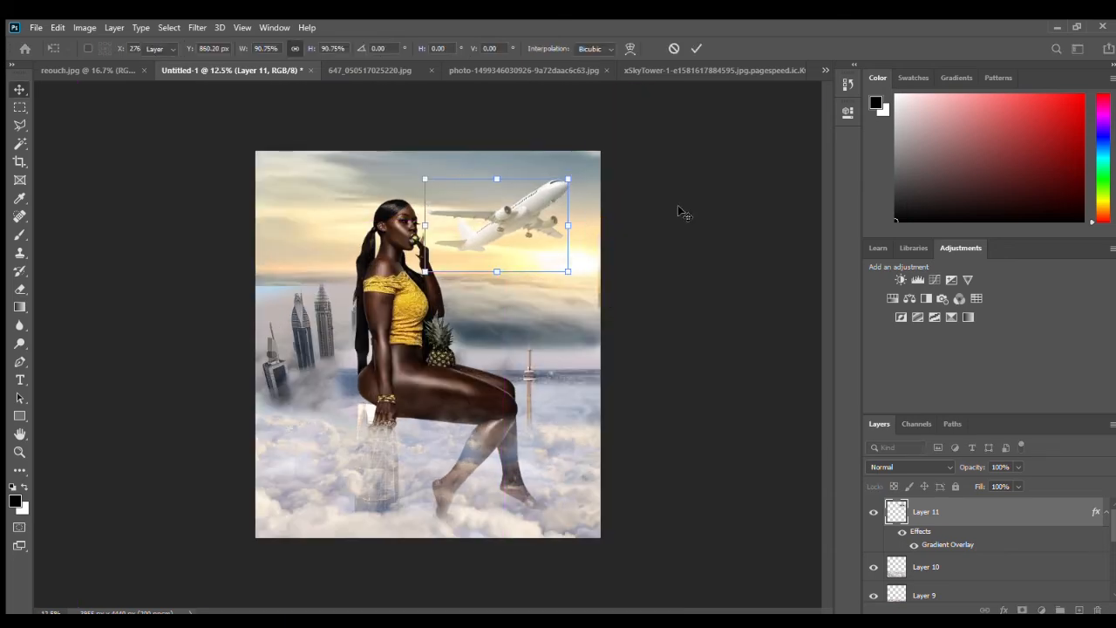
key(Return)
key(ctrl+plus)
key(ctrl+minus)
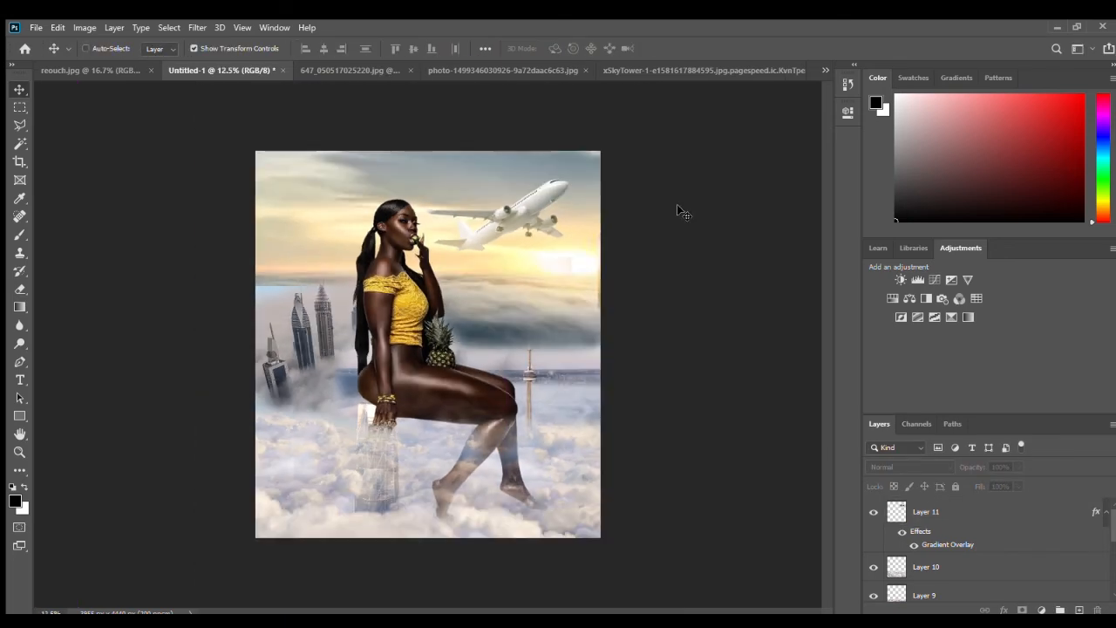
key(ctrl+plus)
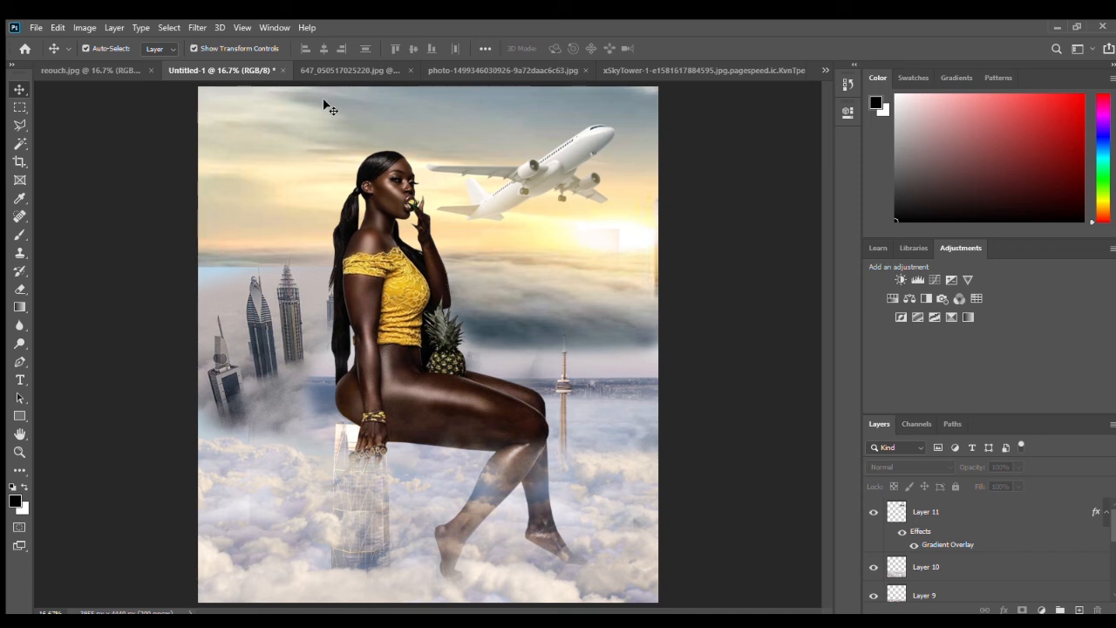
Compare the sky, glow and overall composition of the working document with the reouch.jpg reference.
scroll(926, 517, down, 2)
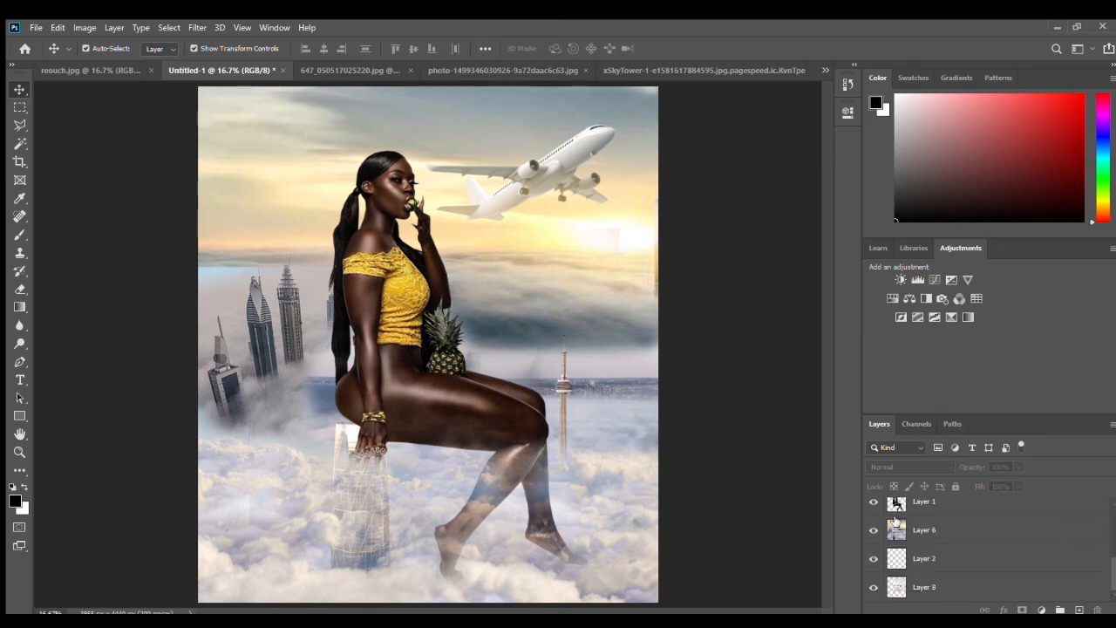
click(301, 68)
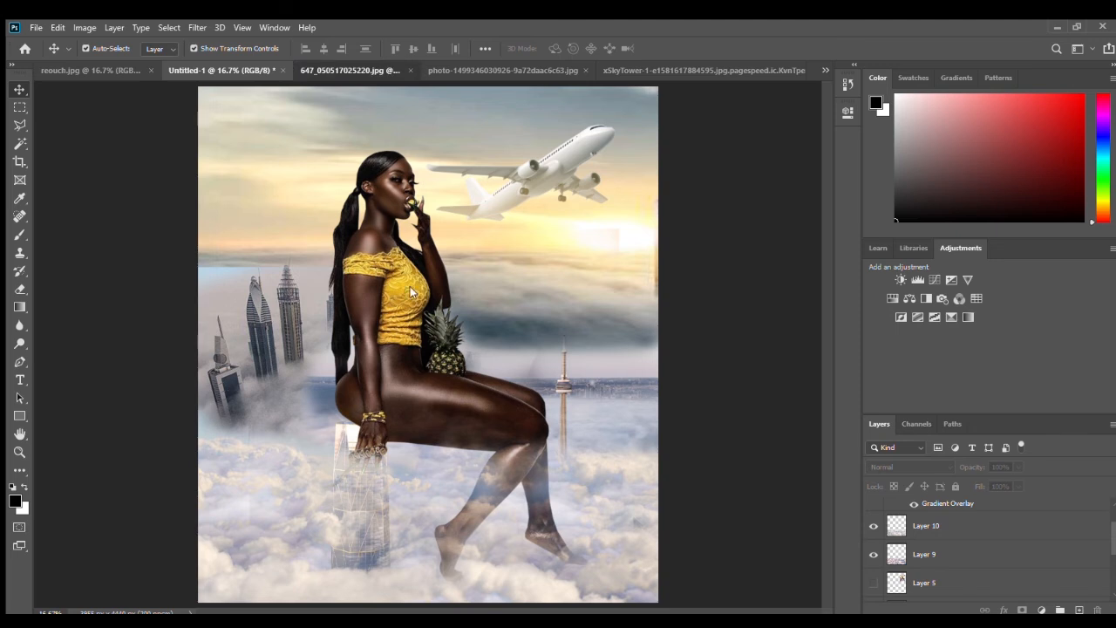
click(80, 70)
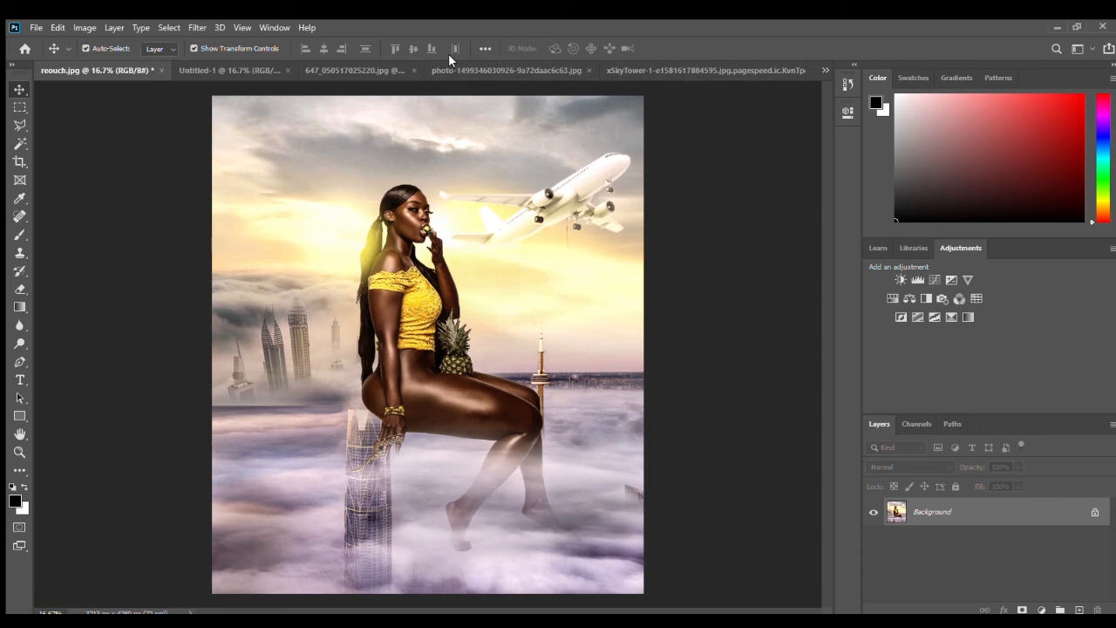
click(359, 70)
click(248, 69)
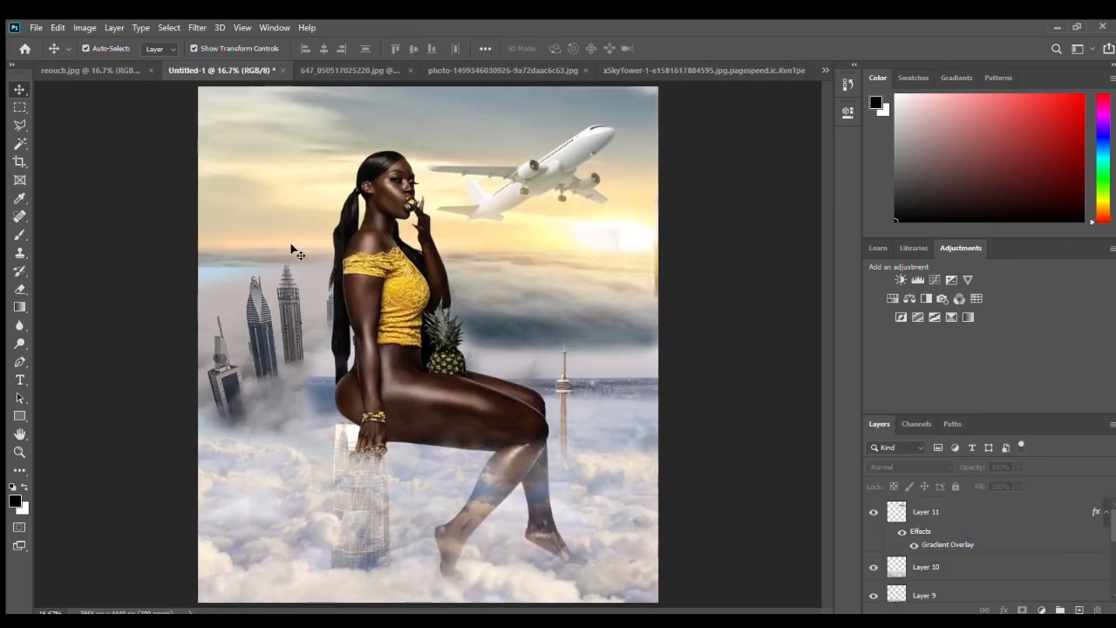
key(ctrl+plus)
key(ctrl+minus)
key(ctrl+minus)
key(ctrl+plus)
key(ctrl+plus)
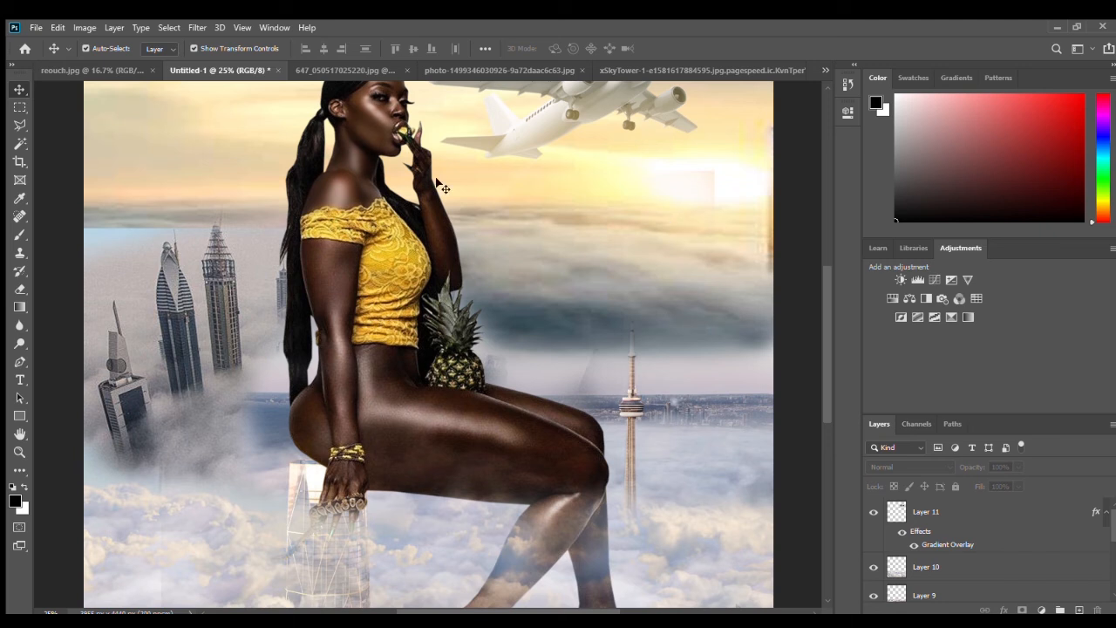
Draw an ellipse about 1356 × 1273 px over the woman's upper body and fill it with pale peach.
click(16, 415)
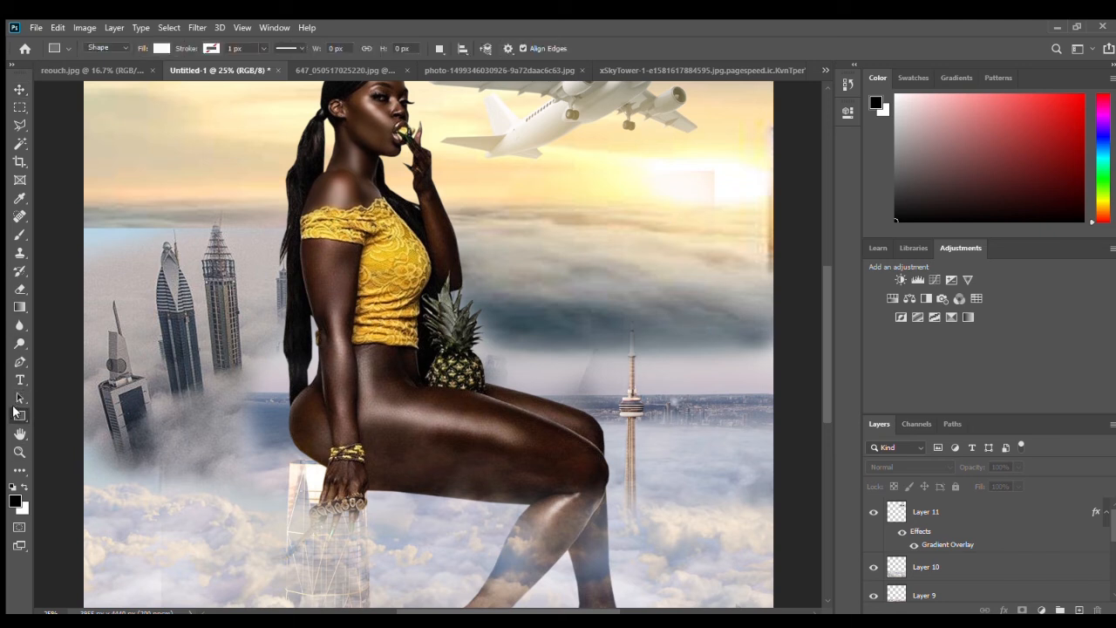
click(64, 436)
drag(218, 221, 394, 351)
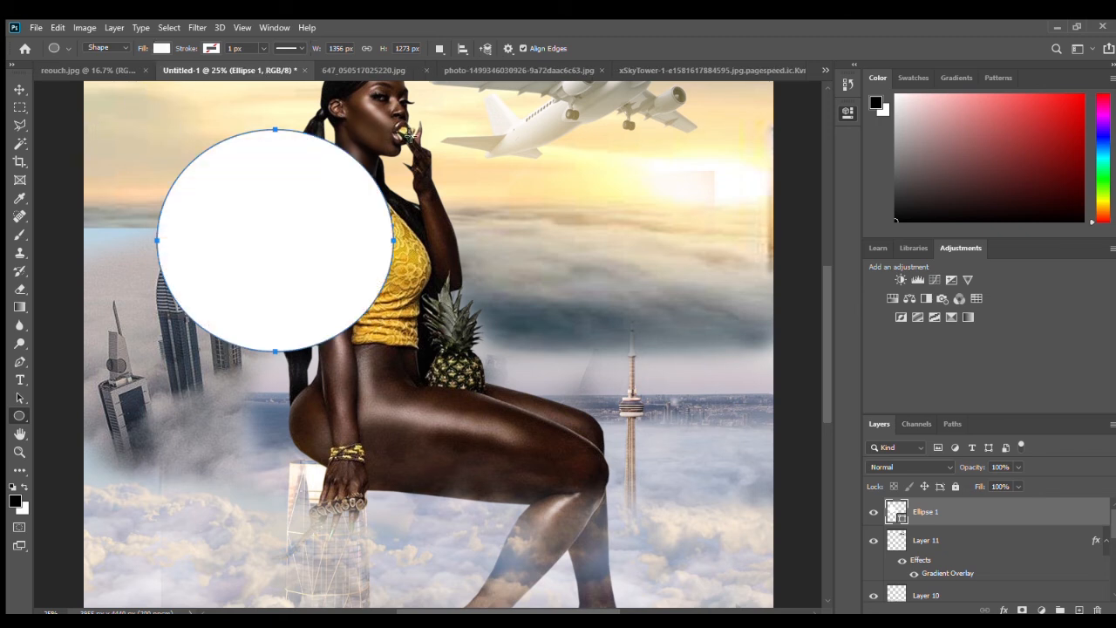
click(85, 126)
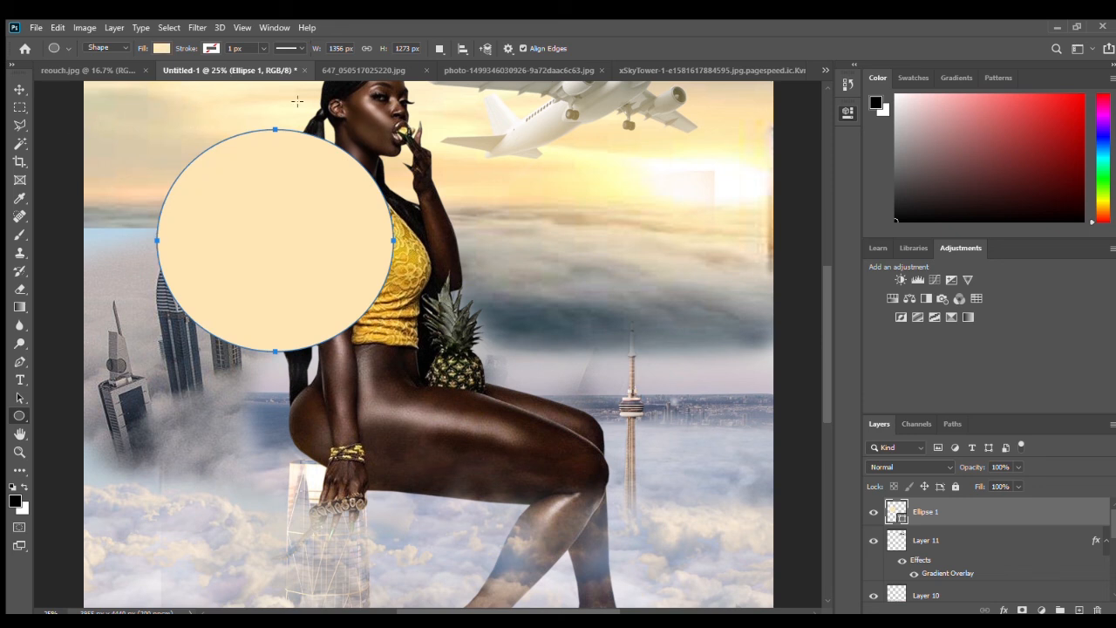
Rasterize the ellipse by merging it with a new blank layer, and centre it over the woman's torso.
key(ctrl+t)
key(Return)
key(v)
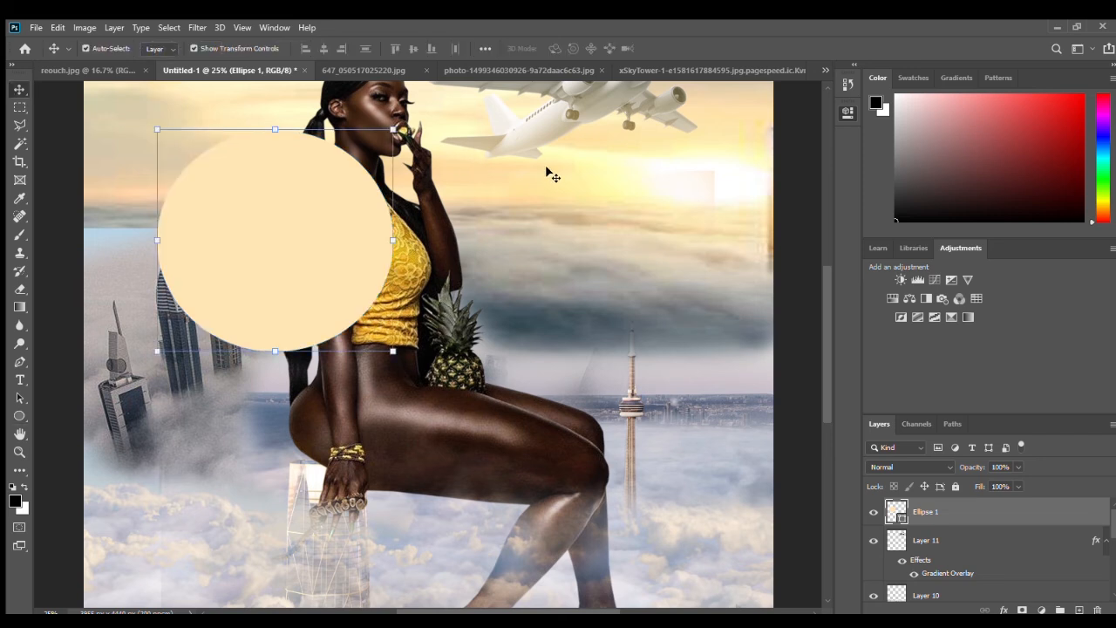
drag(342, 213, 357, 252)
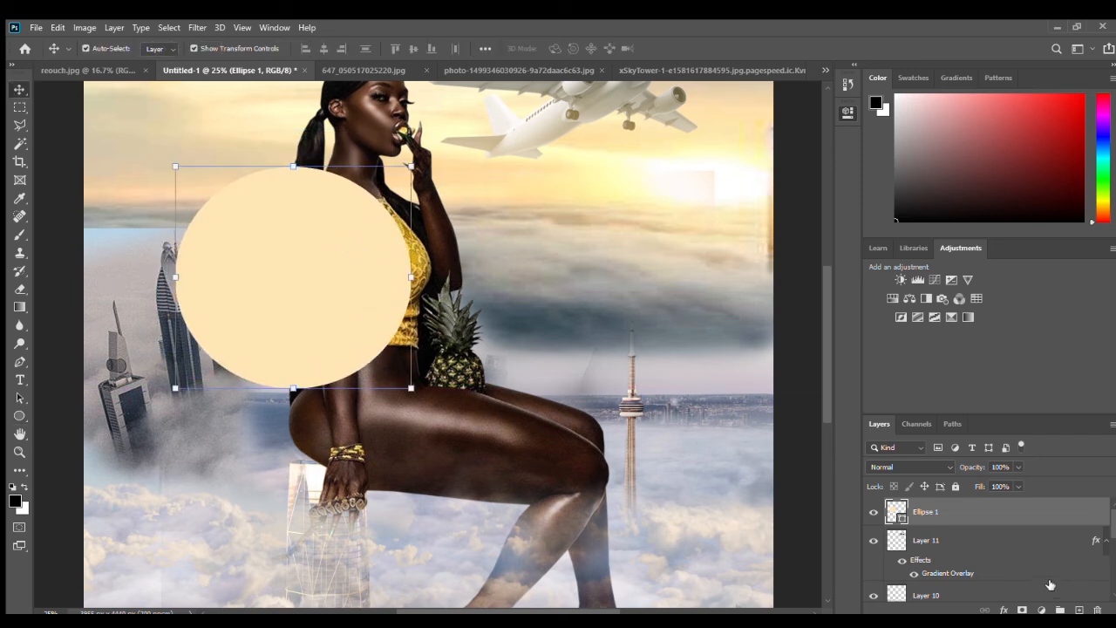
click(1079, 610)
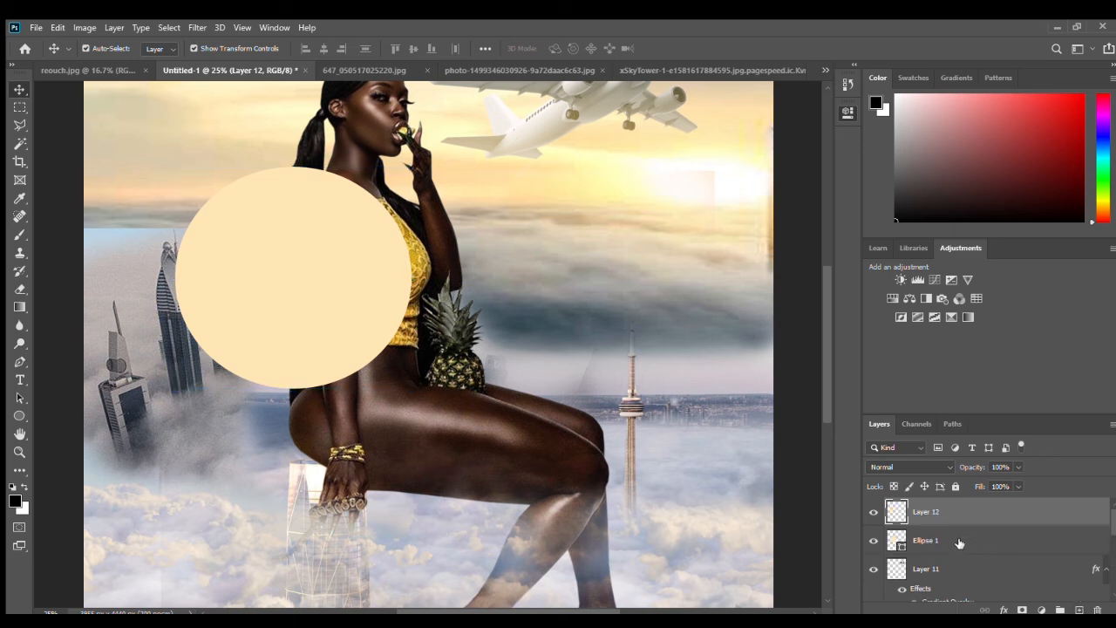
ctrl+click(948, 541)
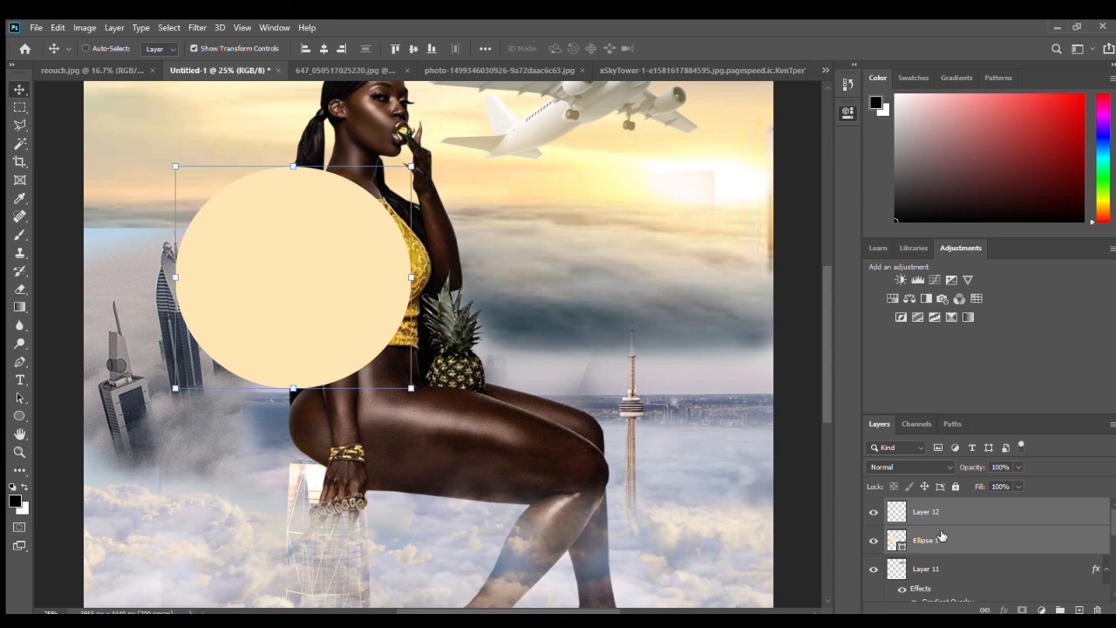
key(ctrl+e)
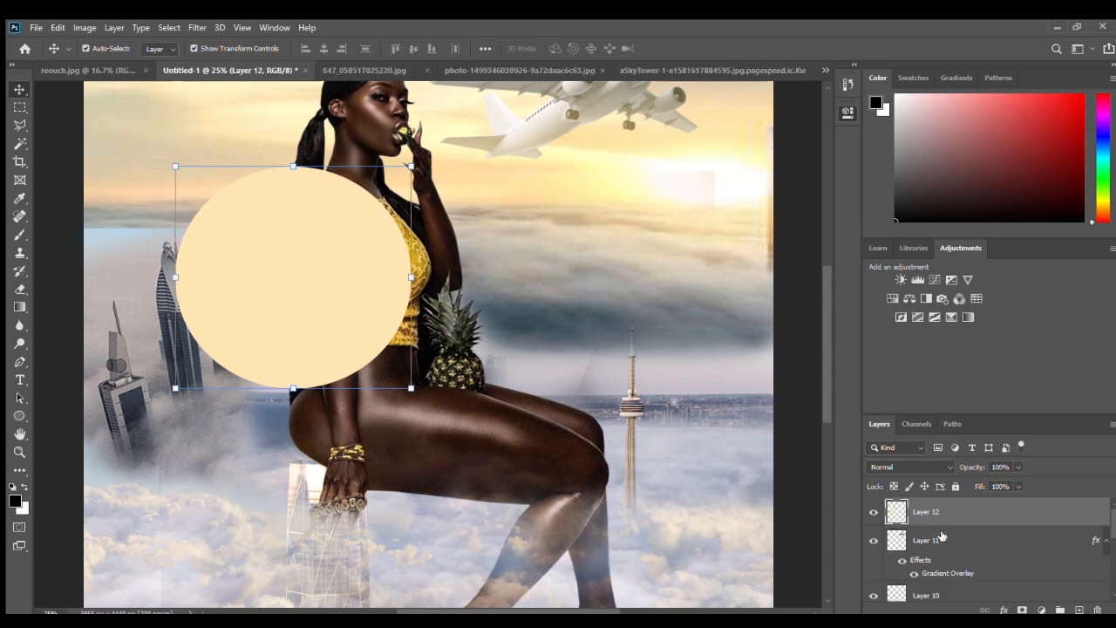
drag(347, 259, 417, 218)
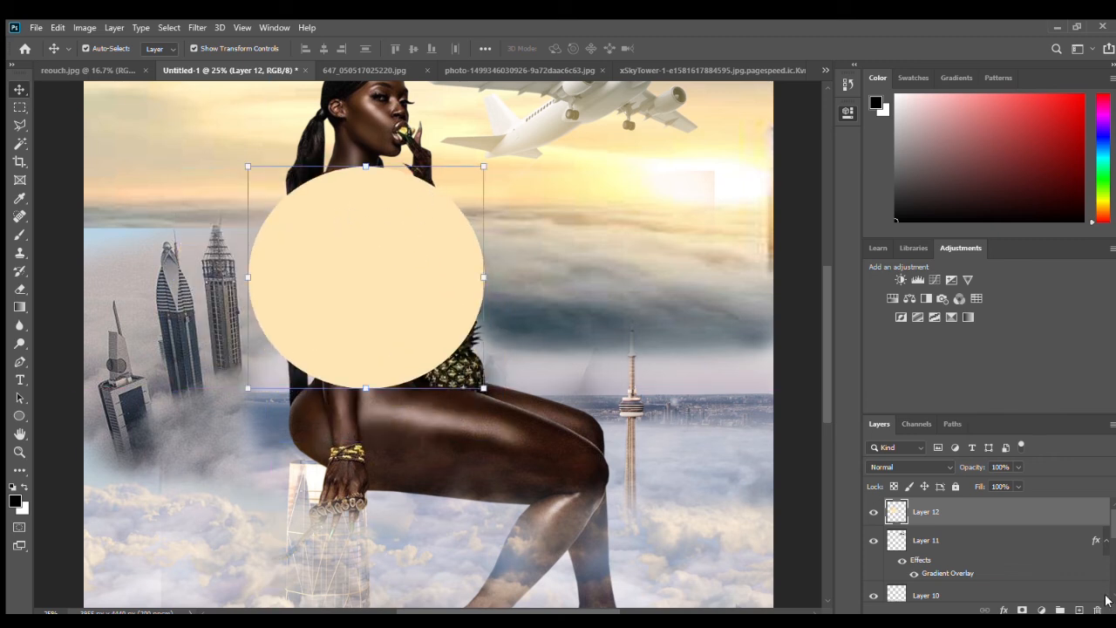
Duplicate the circle layer and scale the copy to 70.75% about its centre.
drag(1000, 563, 1078, 609)
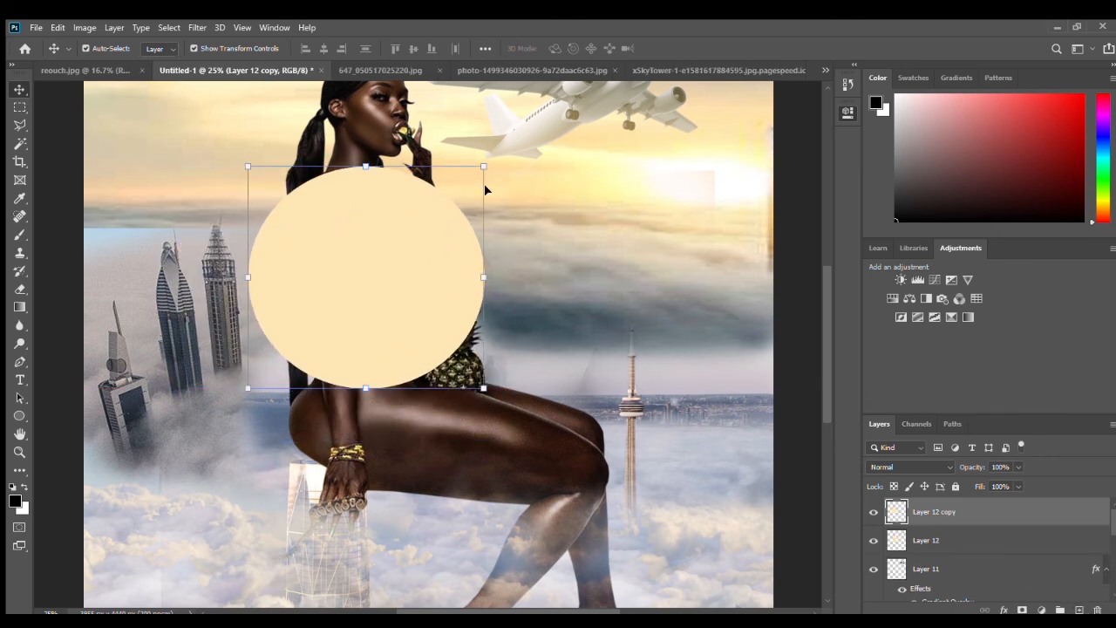
drag(485, 167, 414, 231)
drag(348, 273, 383, 241)
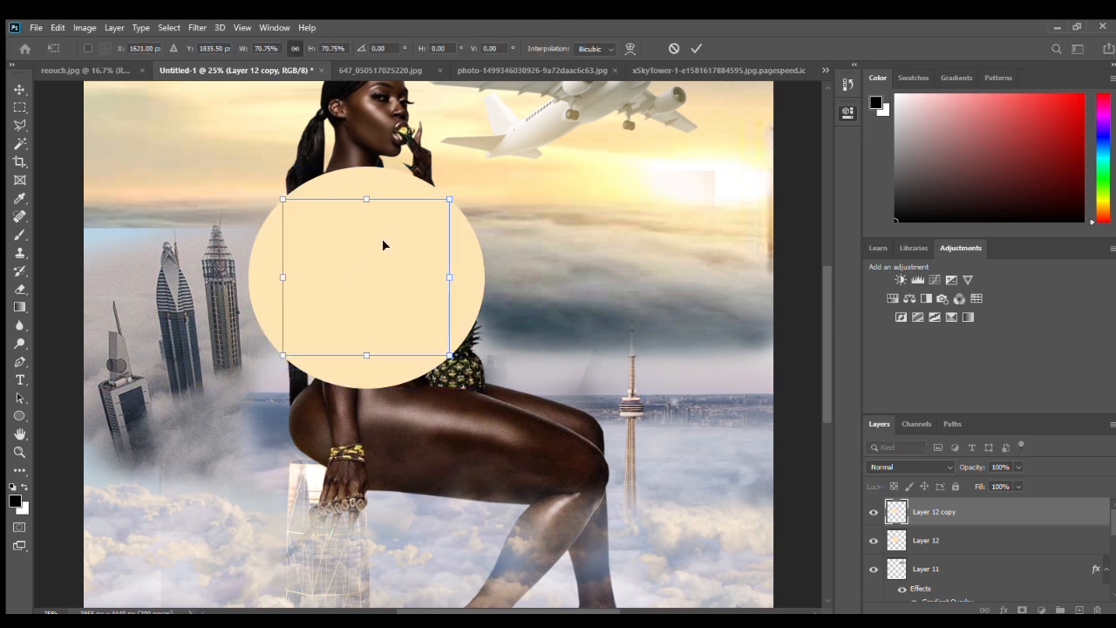
key(Return)
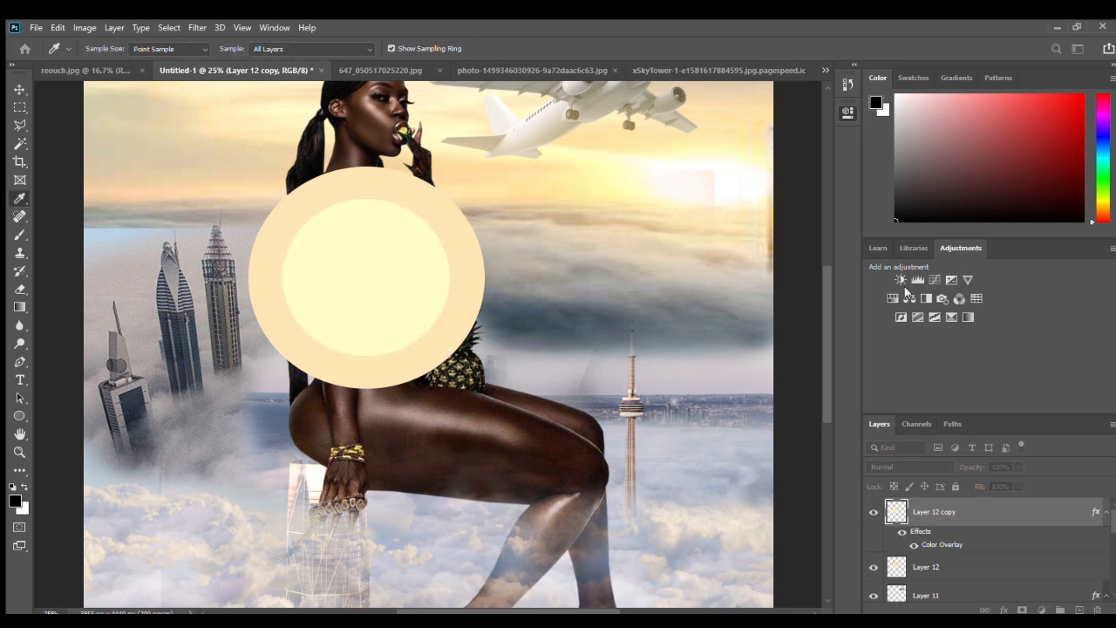
Give the inner circle a pale yellow Color Overlay and merge the two circle layers.
key(h)
key(v)
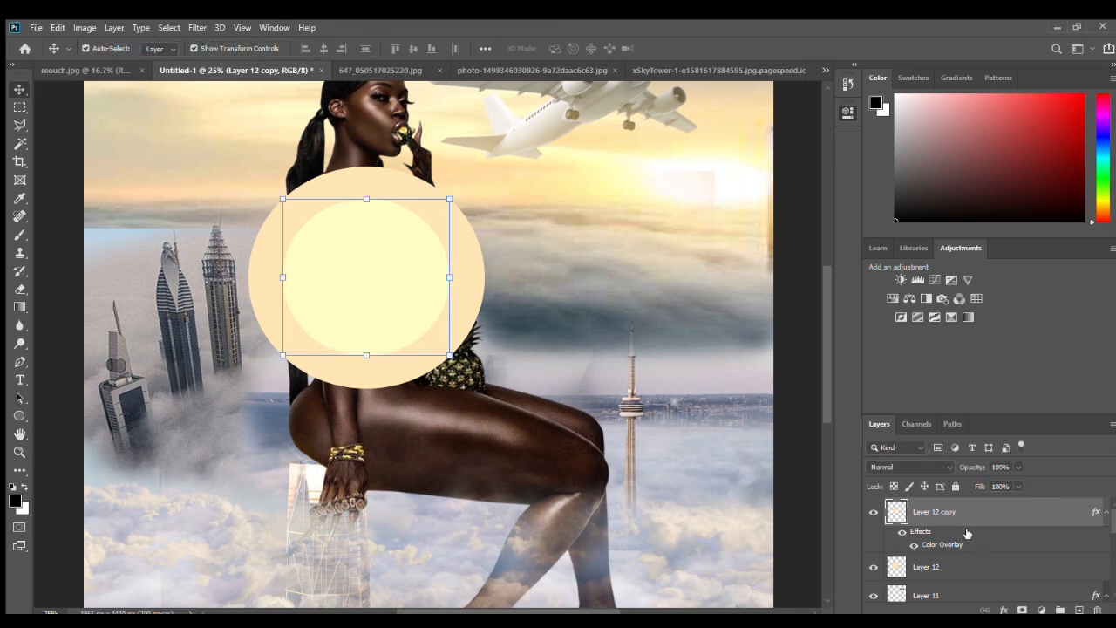
shift+click(948, 567)
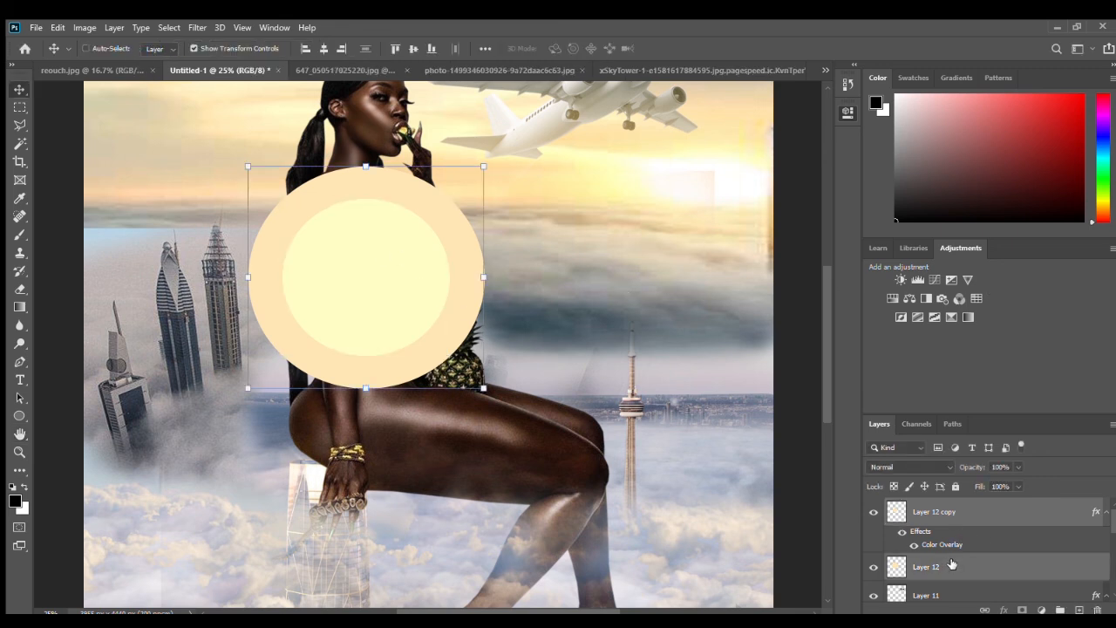
key(ctrl+e)
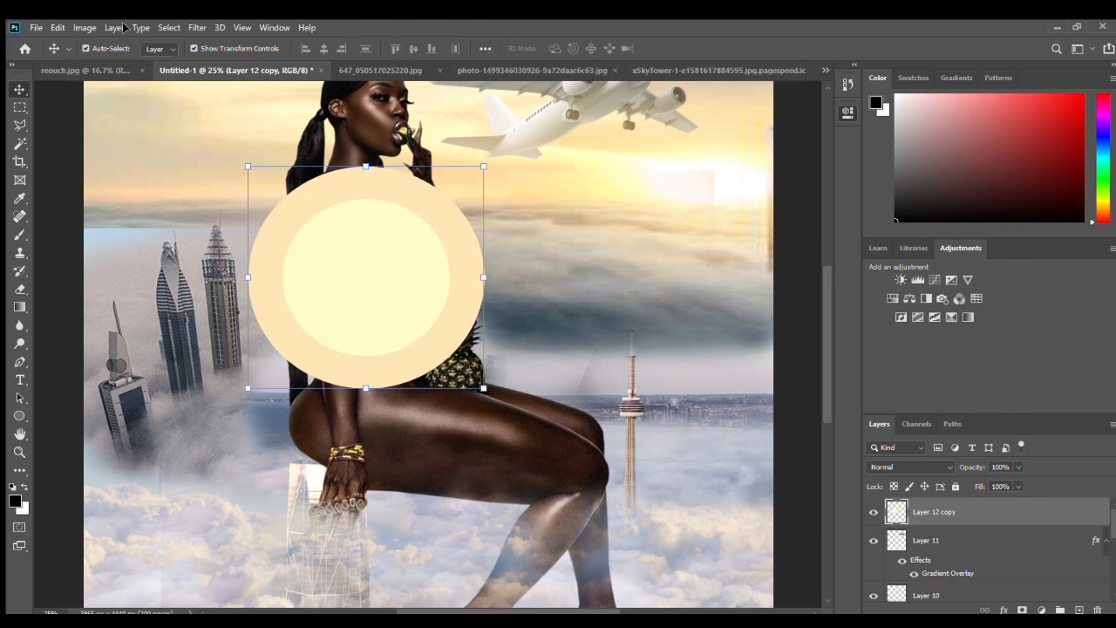
Blur the merged circle strongly to turn it into a soft-edged glow.
click(378, 189)
drag(803, 439, 843, 435)
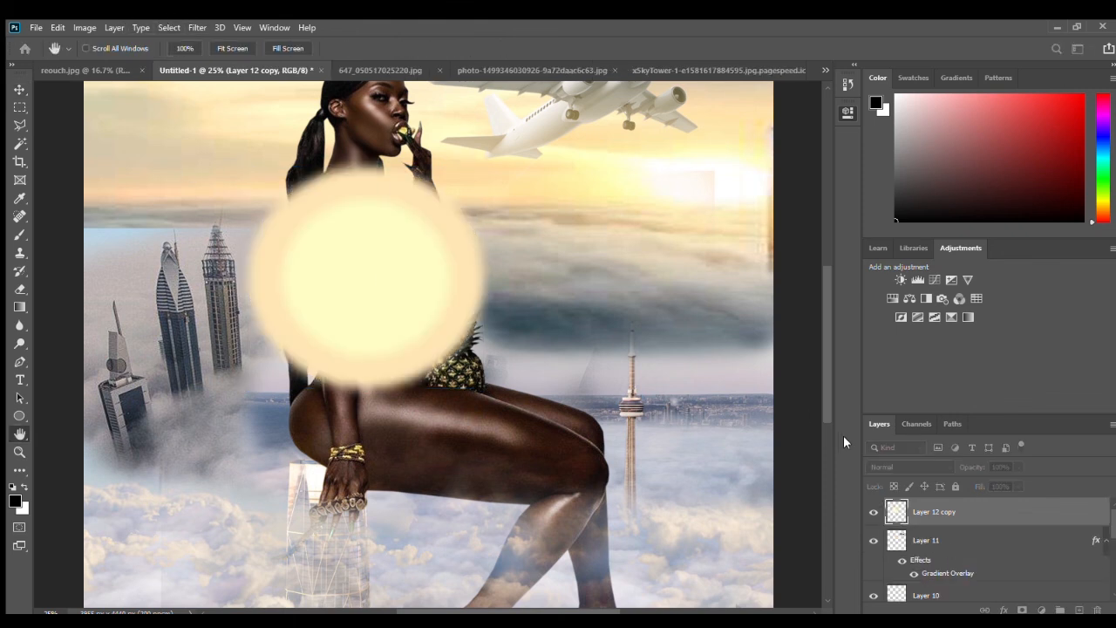
key(v)
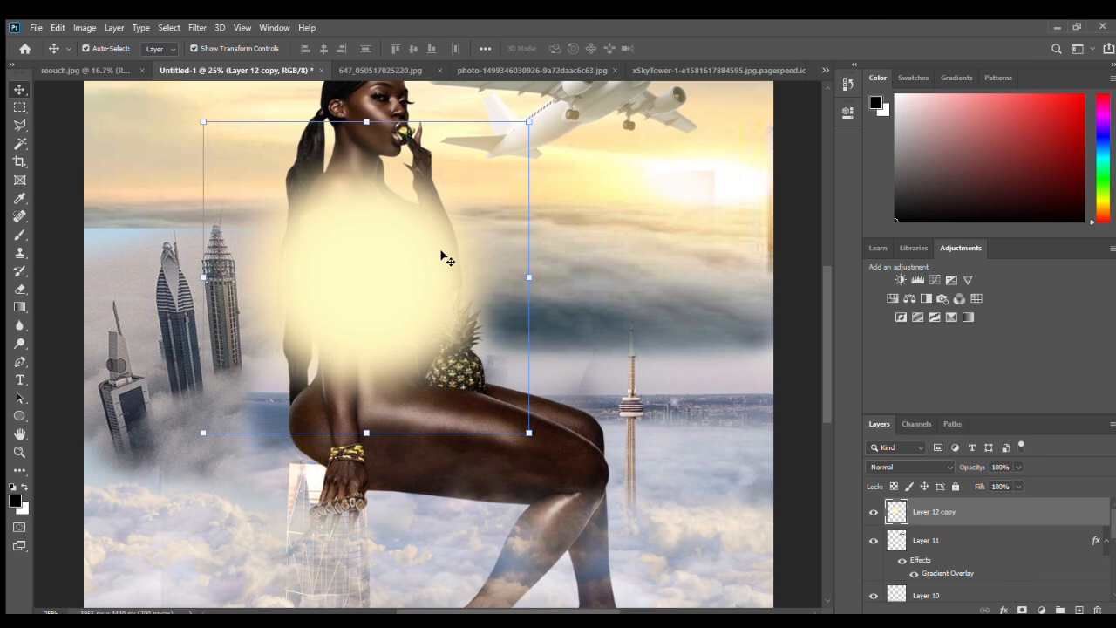
Move the glow into the sky beside the woman's ponytail and shrink it to roughly two thirds of its size.
key(ctrl+minus)
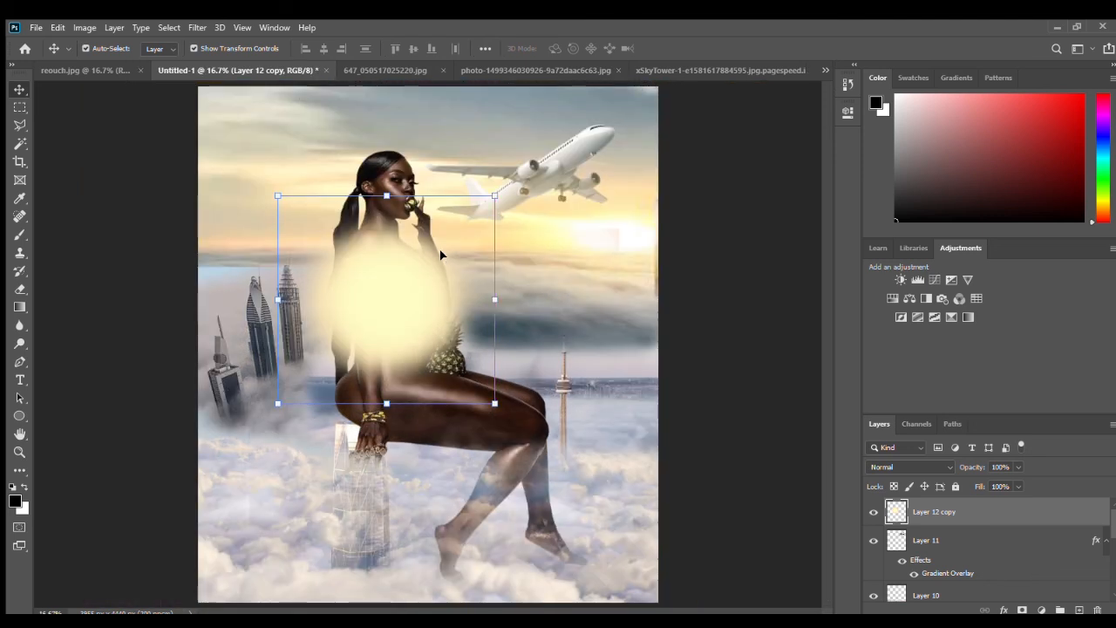
drag(385, 267, 336, 214)
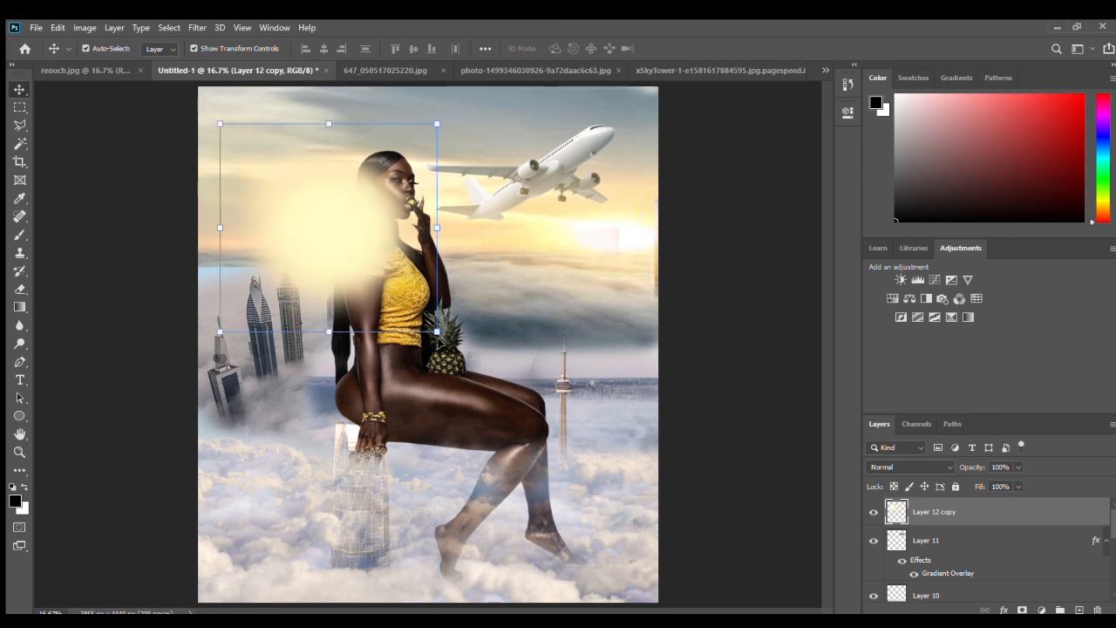
drag(438, 338, 361, 261)
mouse_move(310, 229)
mouse_down()
mouse_move(326, 243)
mouse_move(329, 218)
mouse_up()
key(Return)
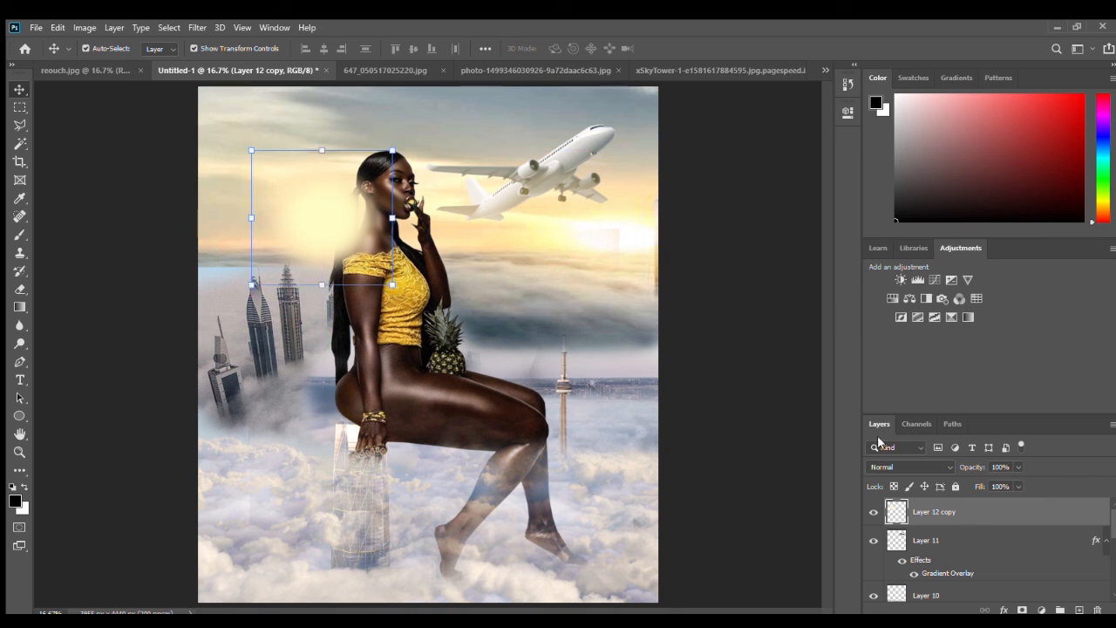
Try different blend modes on the glow layer and set it to Hard Light.
click(902, 467)
scroll(889, 468, down, 15)
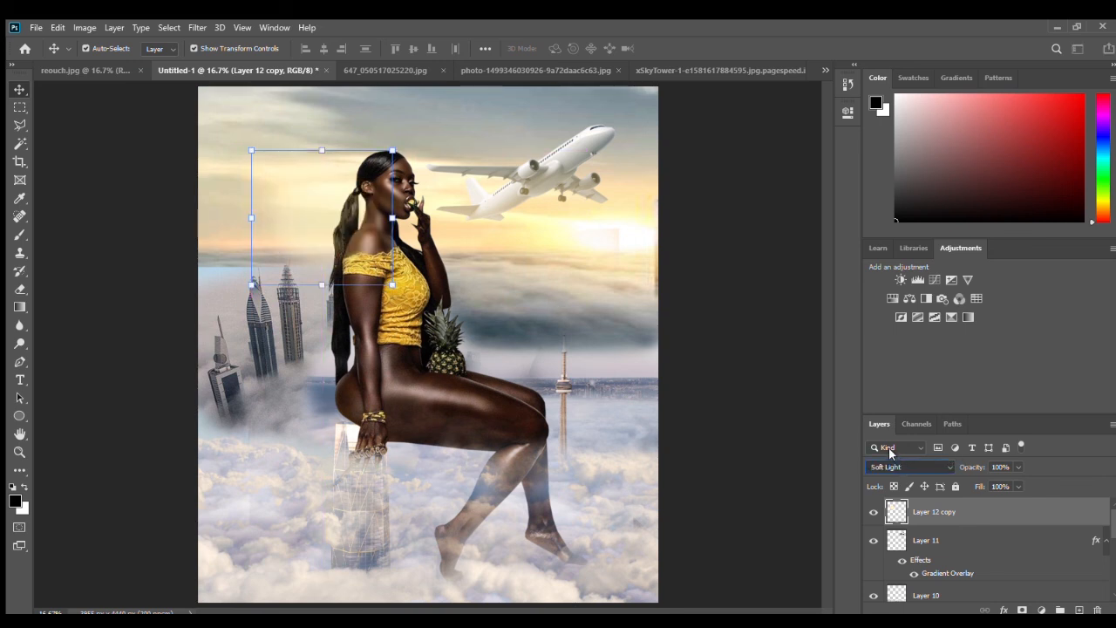
scroll(889, 468, up, 1)
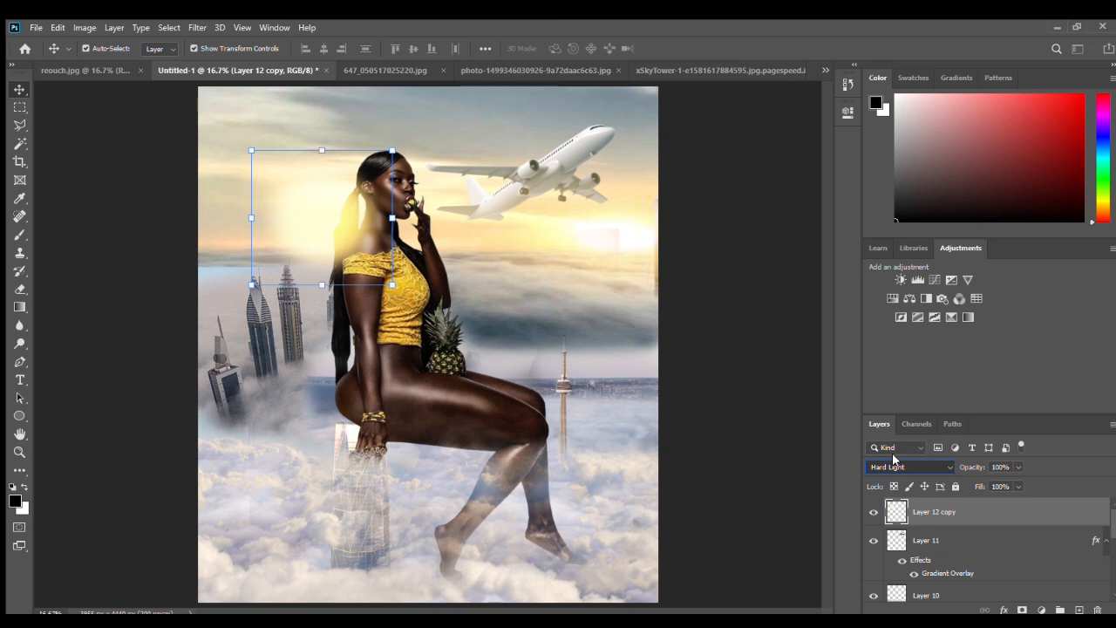
scroll(891, 466, up, 2)
scroll(887, 464, down, 2)
key(ctrl)
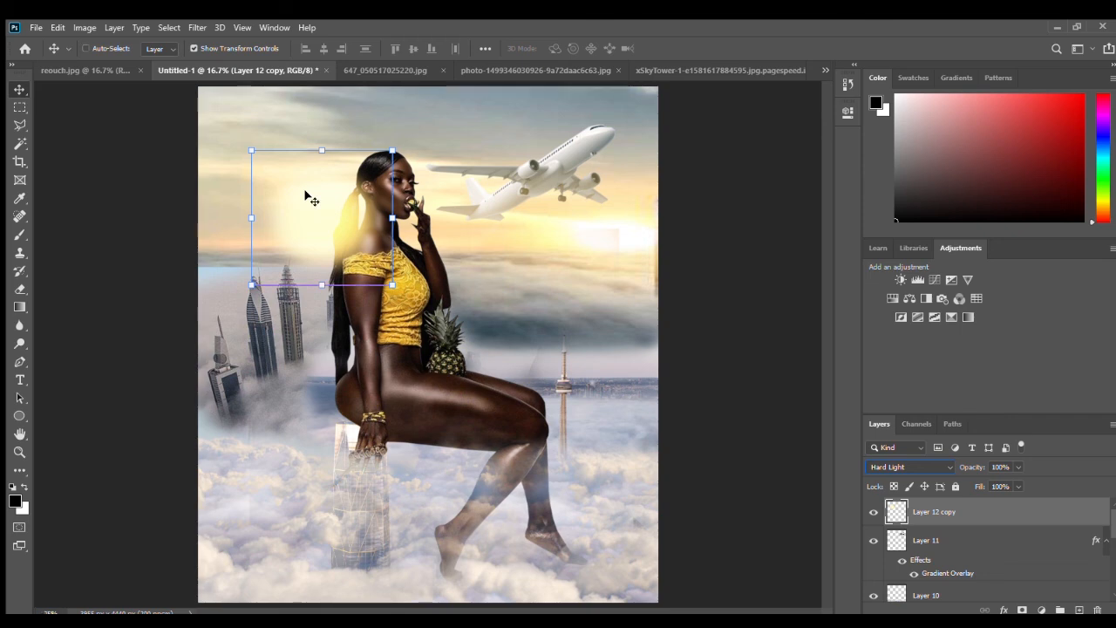
Scale the glow down to 76.06% and position it against the woman's ponytail.
key(ctrl+plus)
key(ctrl+plus)
key(space)
drag(197, 215, 490, 494)
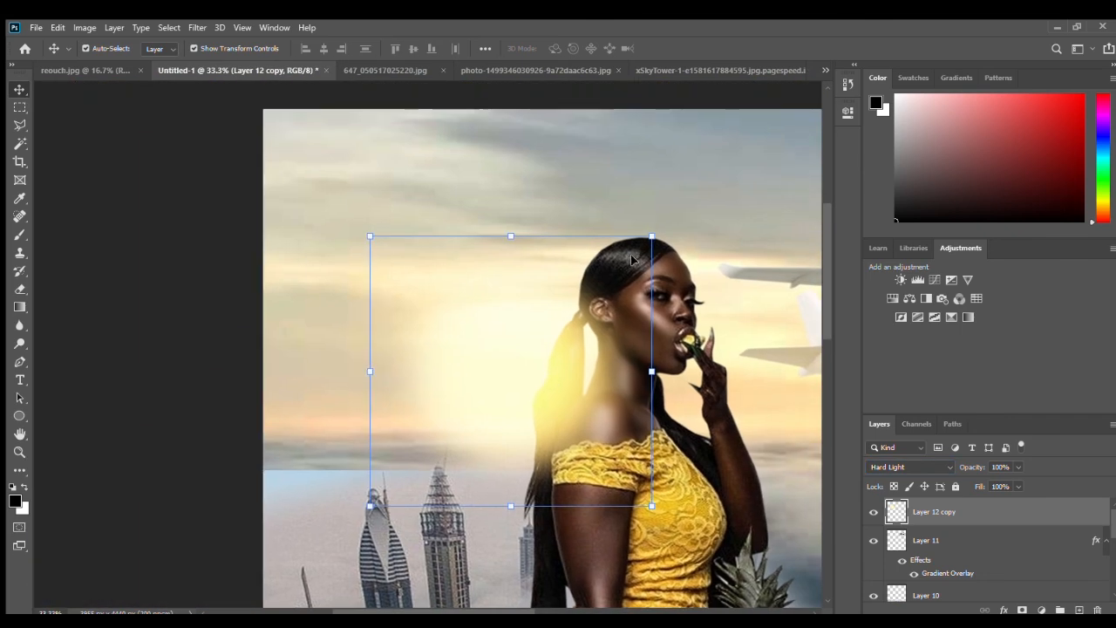
drag(651, 236, 569, 314)
drag(504, 377, 546, 326)
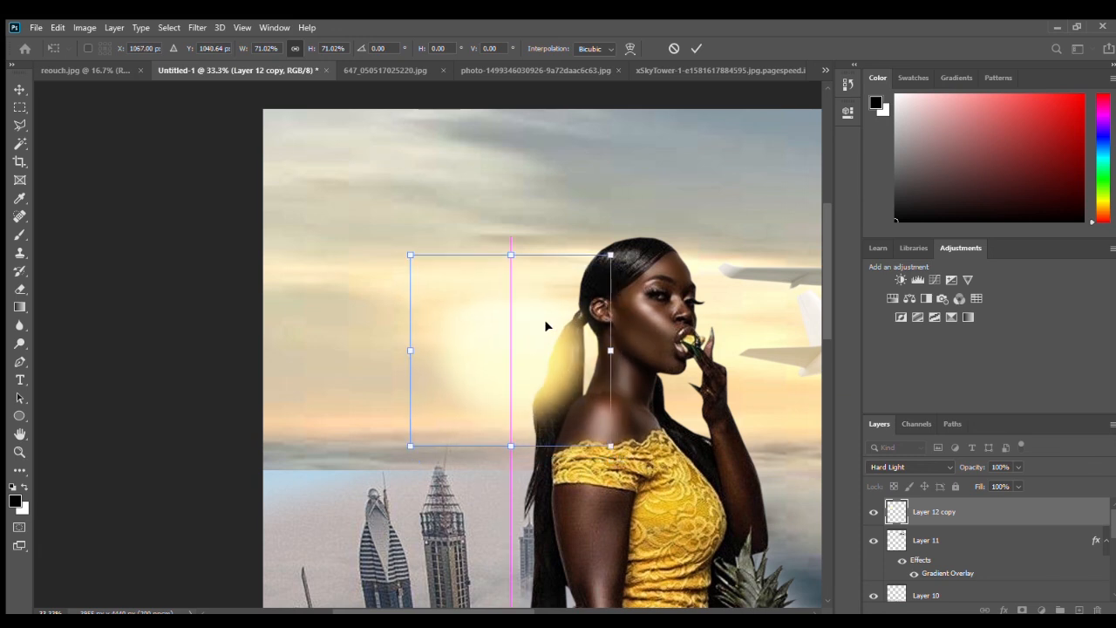
drag(610, 446, 625, 459)
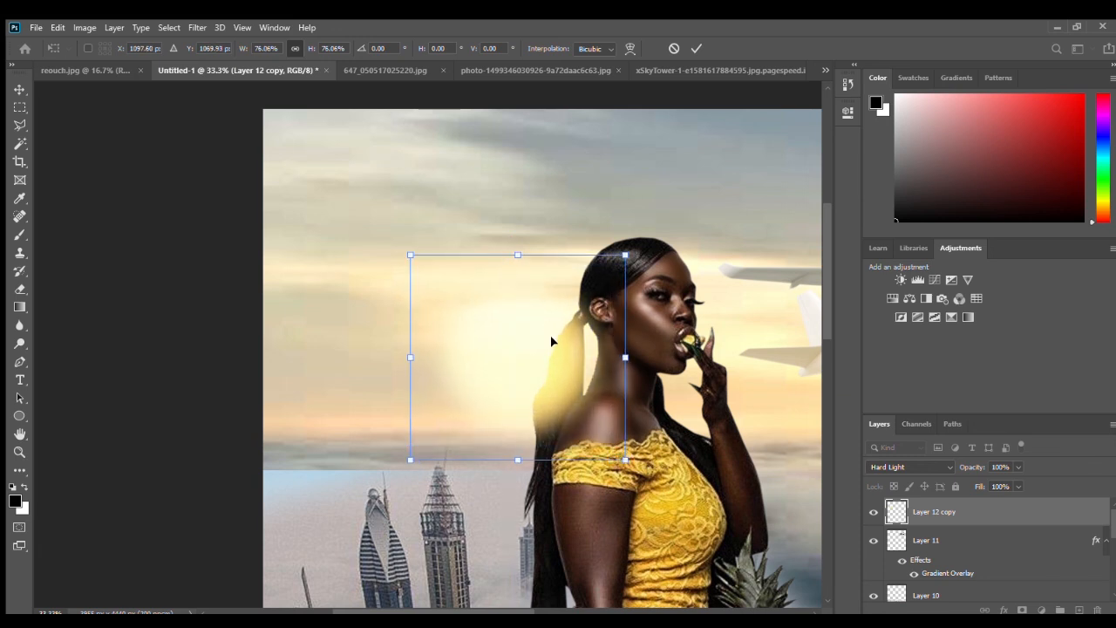
drag(550, 341, 544, 356)
key(Return)
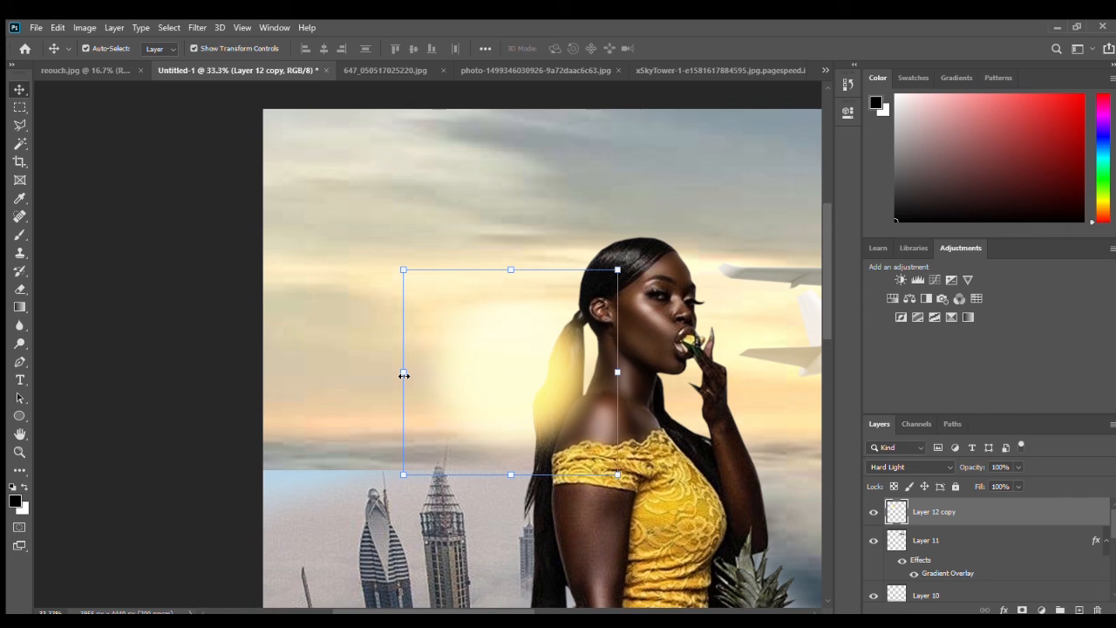
Stretch the glow horizontally away from the woman toward the image's left edge.
drag(404, 375, 341, 371)
key(Return)
click(180, 340)
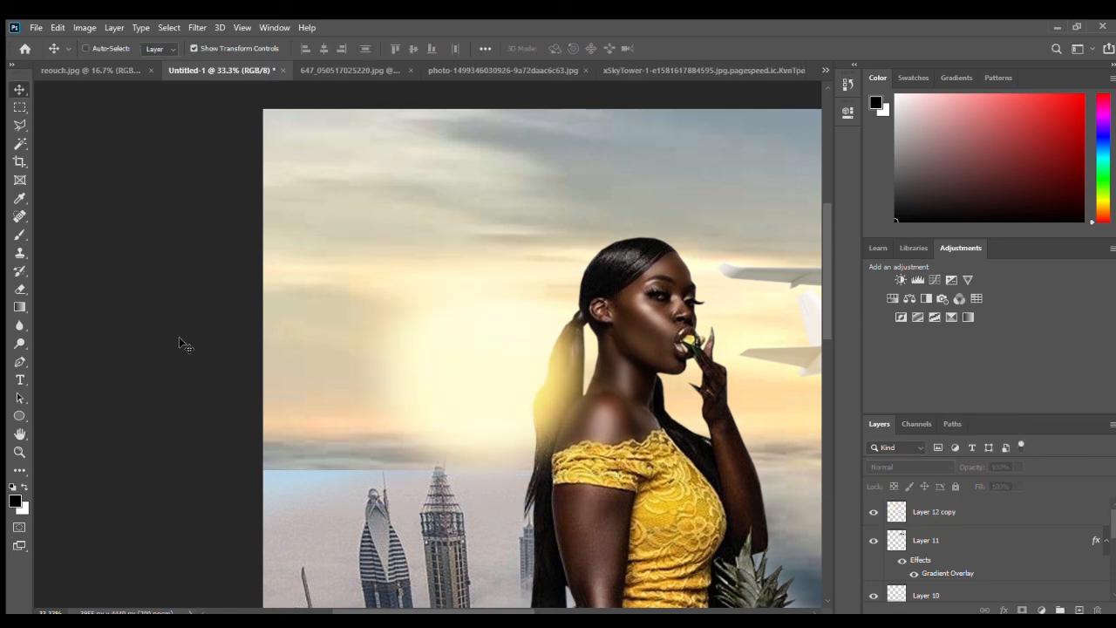
Merge all layers, from Layer 8 at the bottom up to Layer 12 copy, into a single layer.
key(ctrl+minus)
key(ctrl+minus)
key(ctrl+minus)
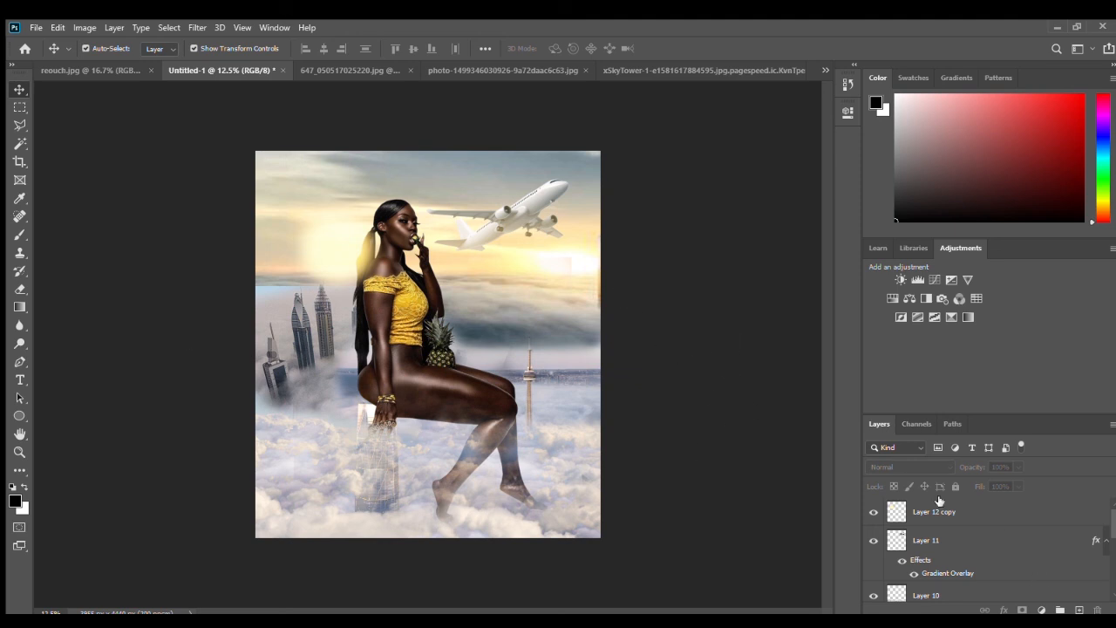
scroll(985, 565, down, 3)
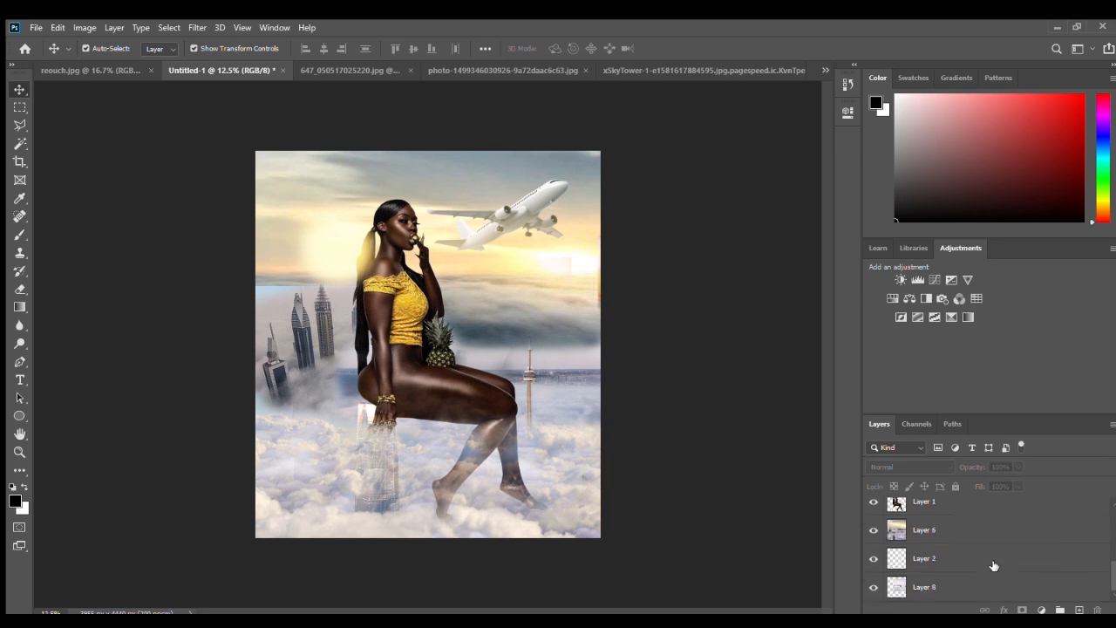
click(966, 561)
scroll(959, 558, up, 3)
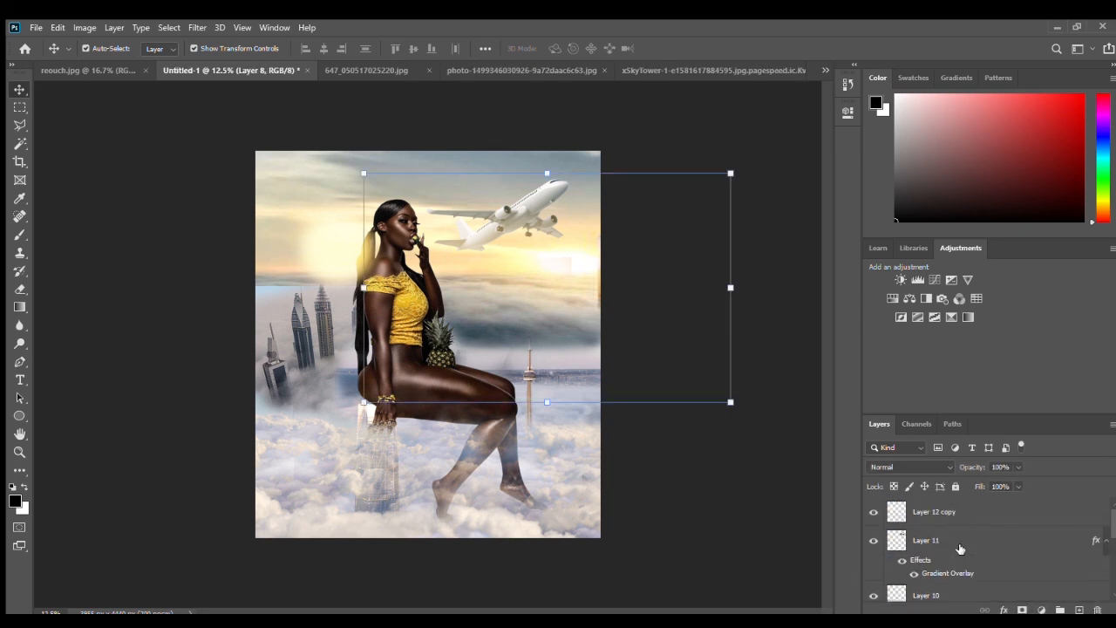
shift+click(924, 513)
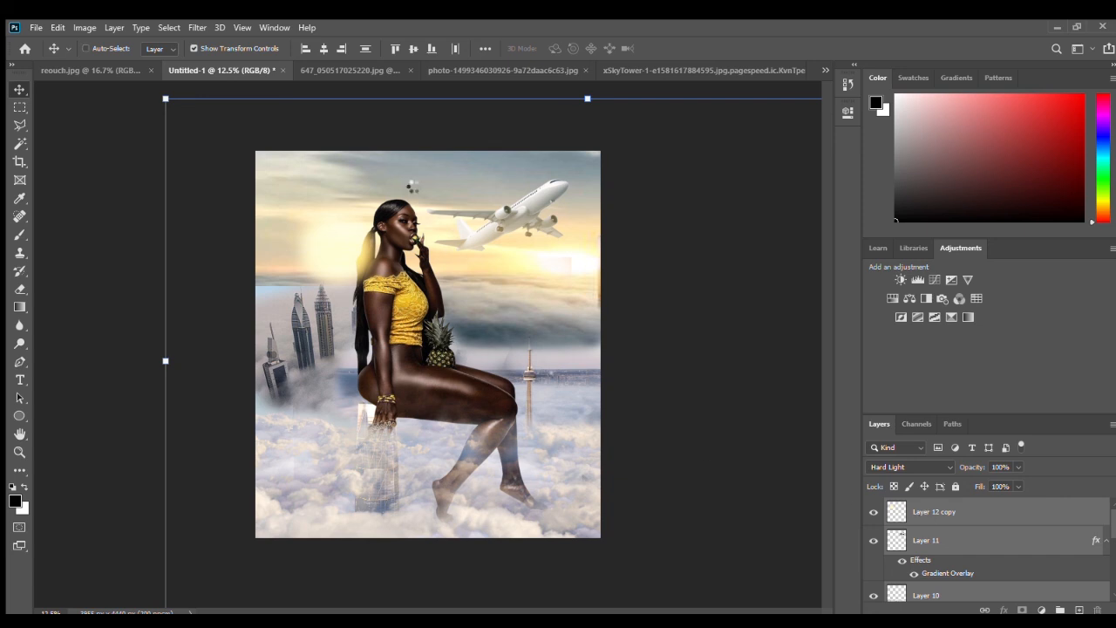
key(ctrl+e)
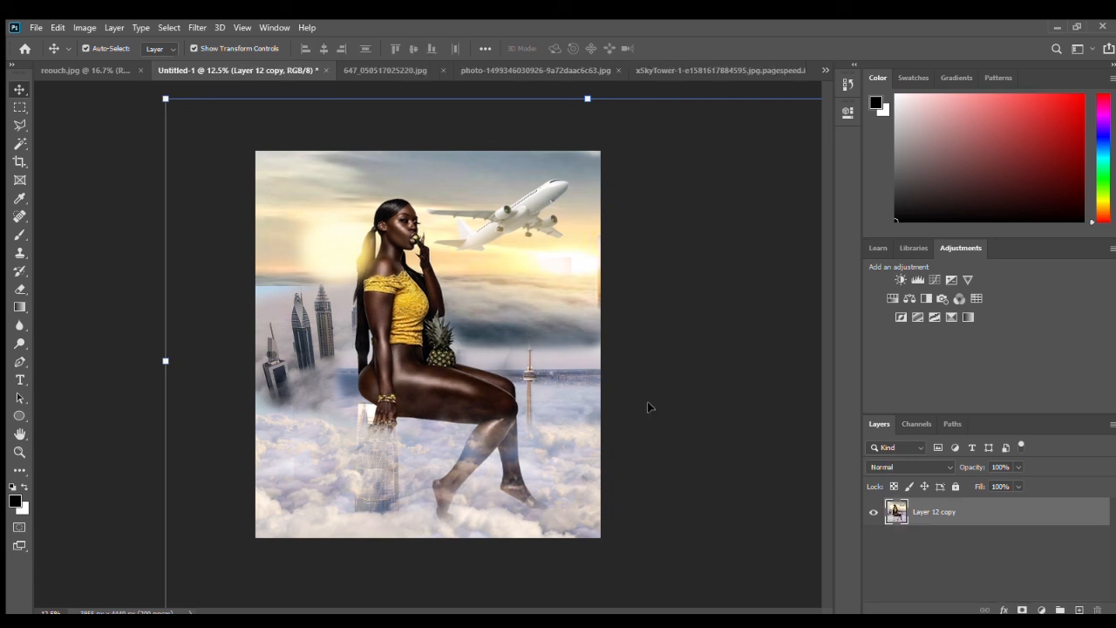